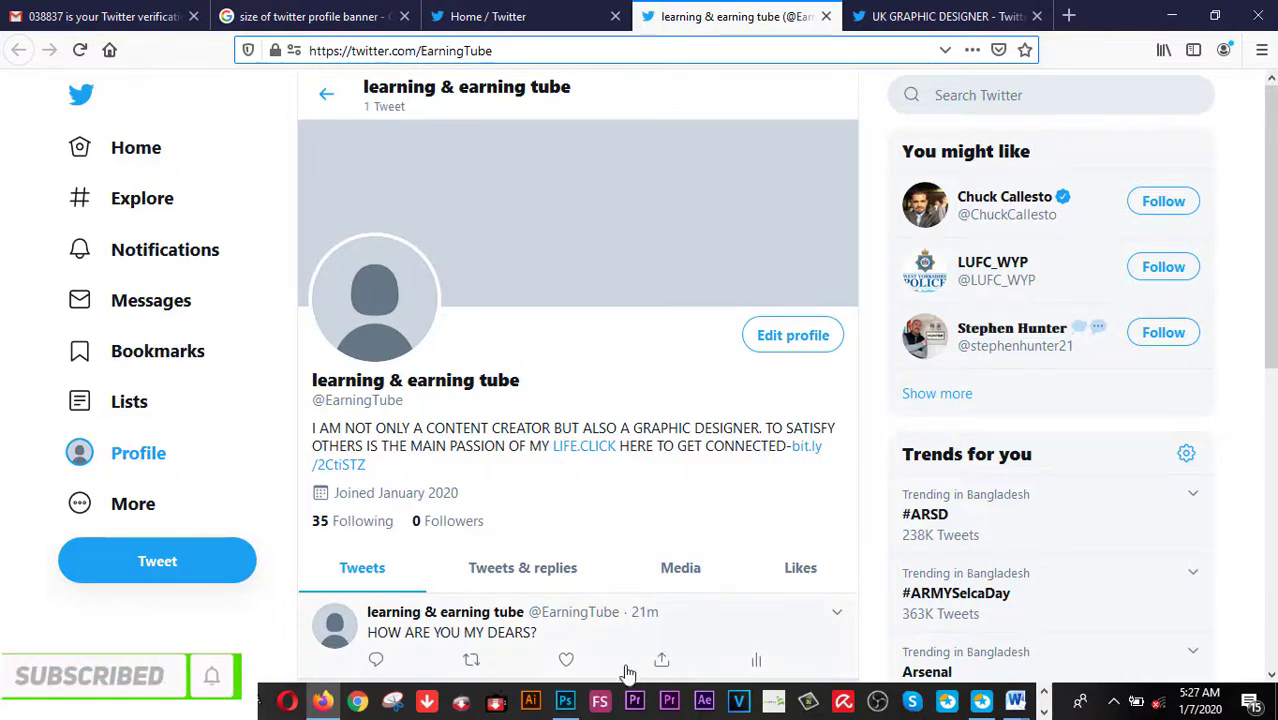
Switch from the Twitter profile in Firefox to Photoshop's start screen of recent files.
left_click(564, 703)
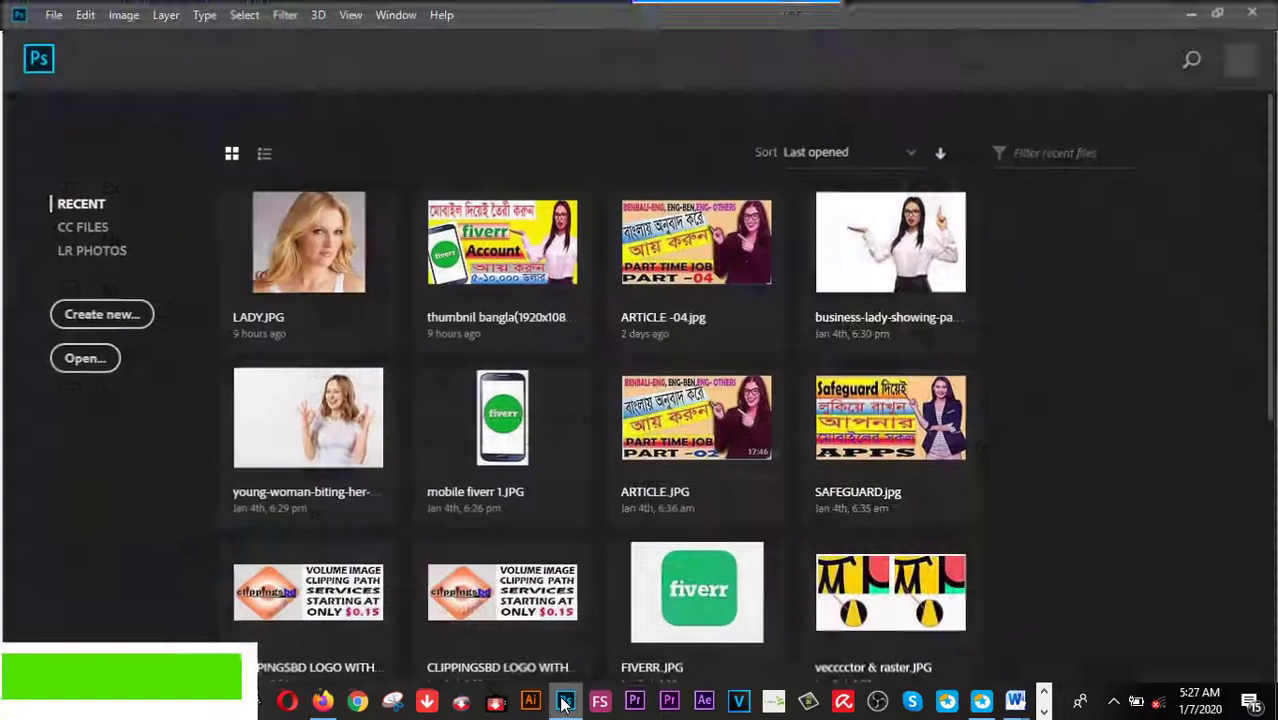
Start a new document with the preset name 'Twitter Banner size (learning & earning tube)'.
left_click(51, 12)
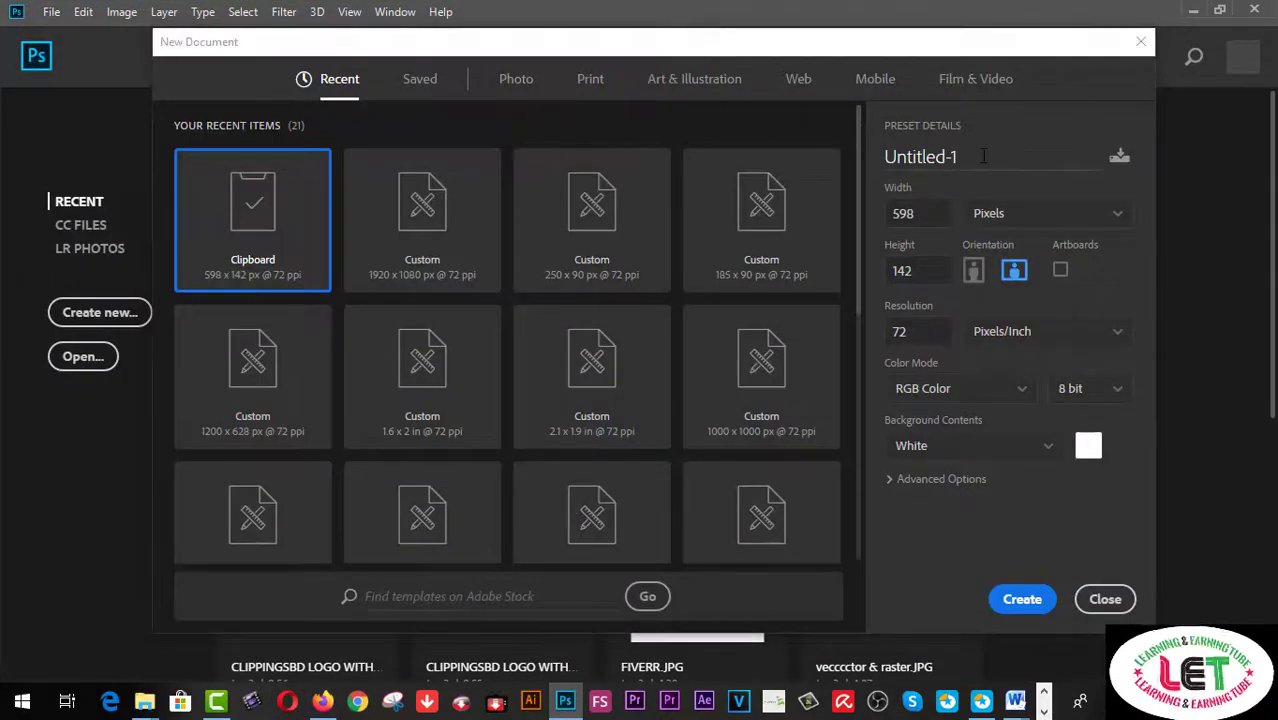
left_click(960, 156)
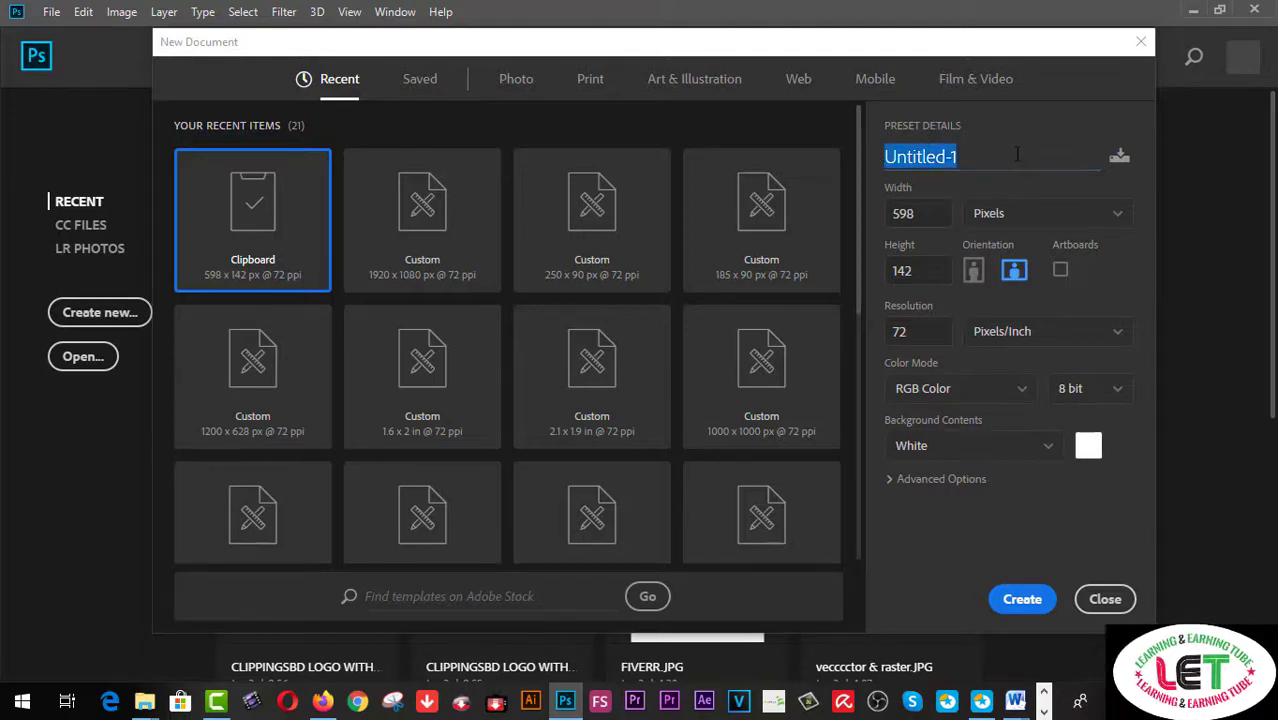
type("Tw")
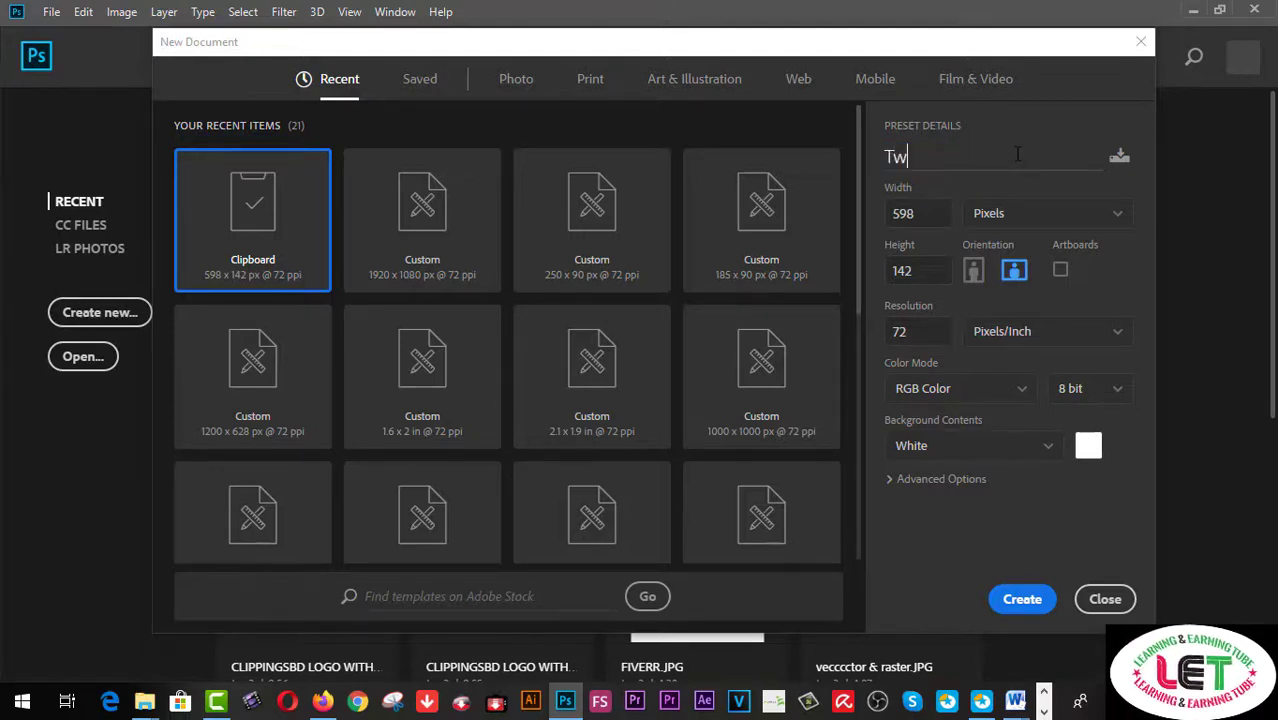
type("itter ")
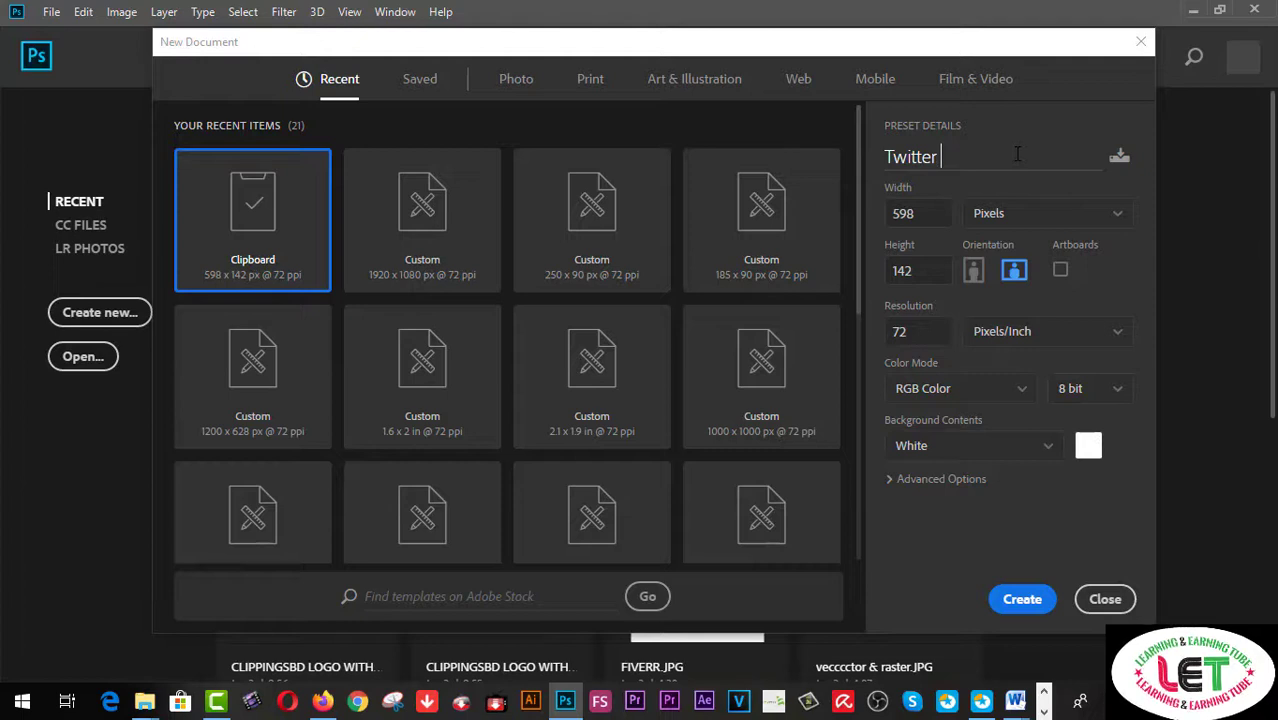
type("Banne")
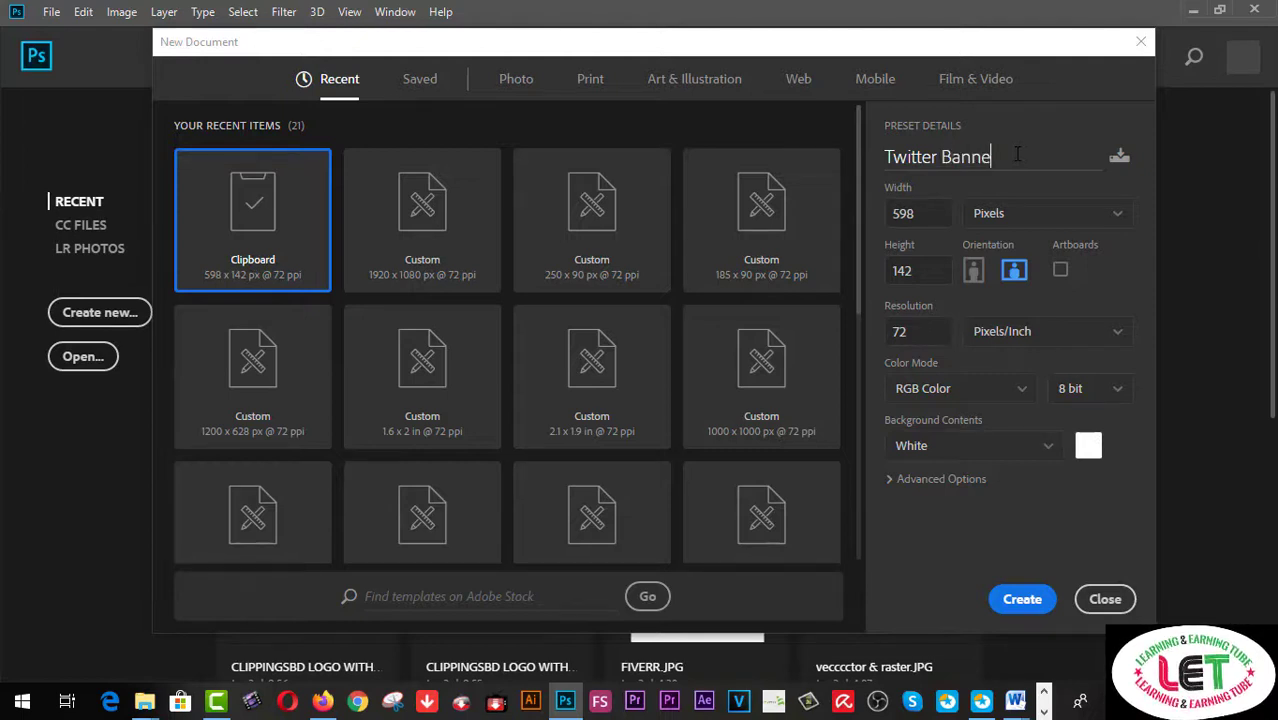
type("rsi")
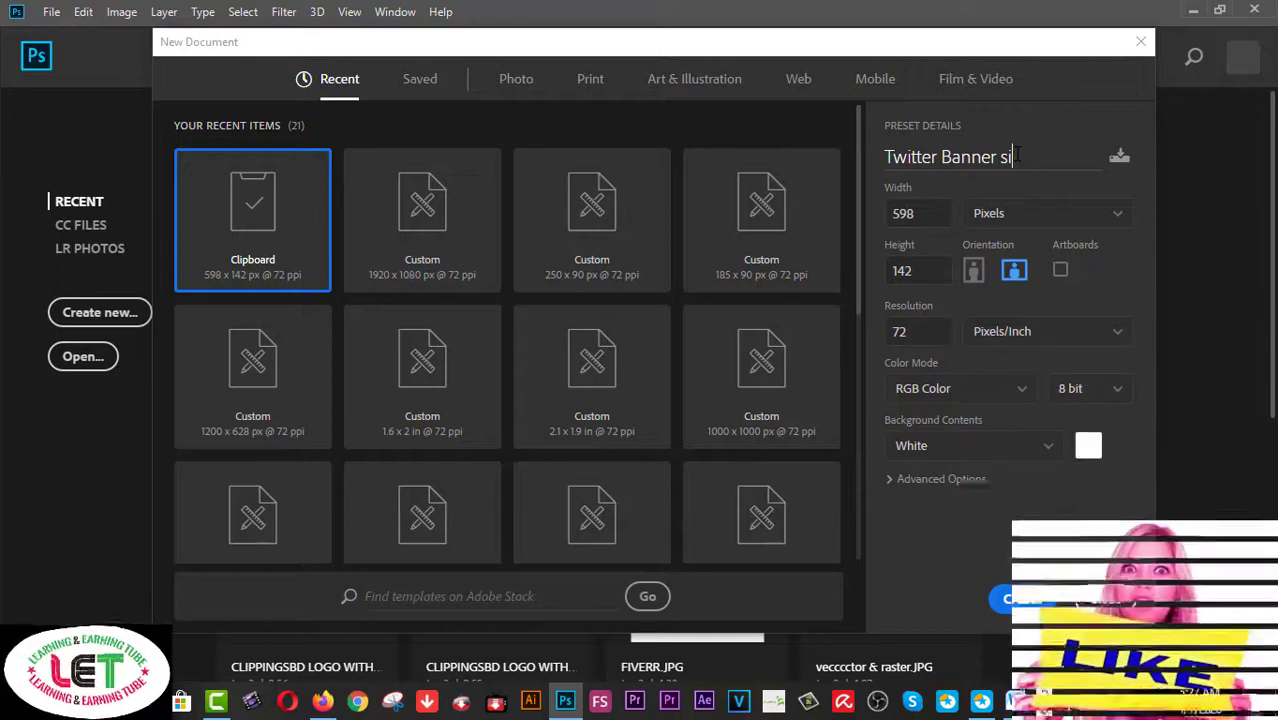
type("ze")
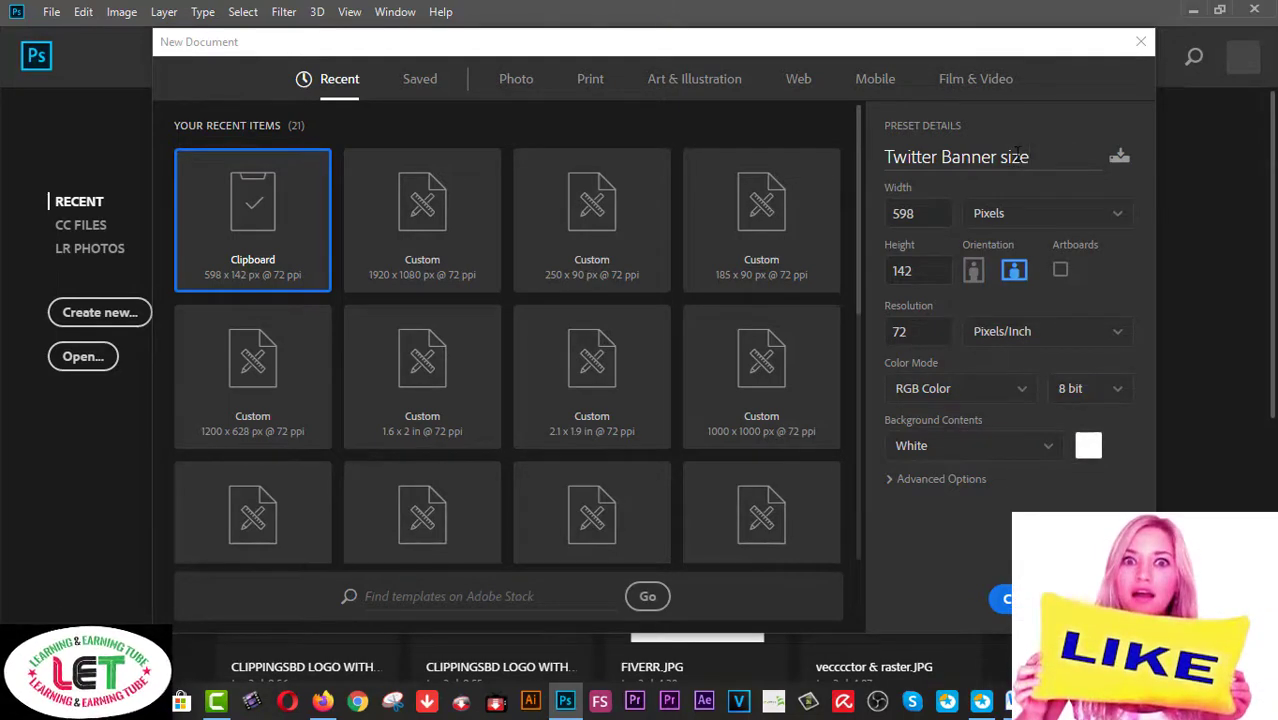
type(" (")
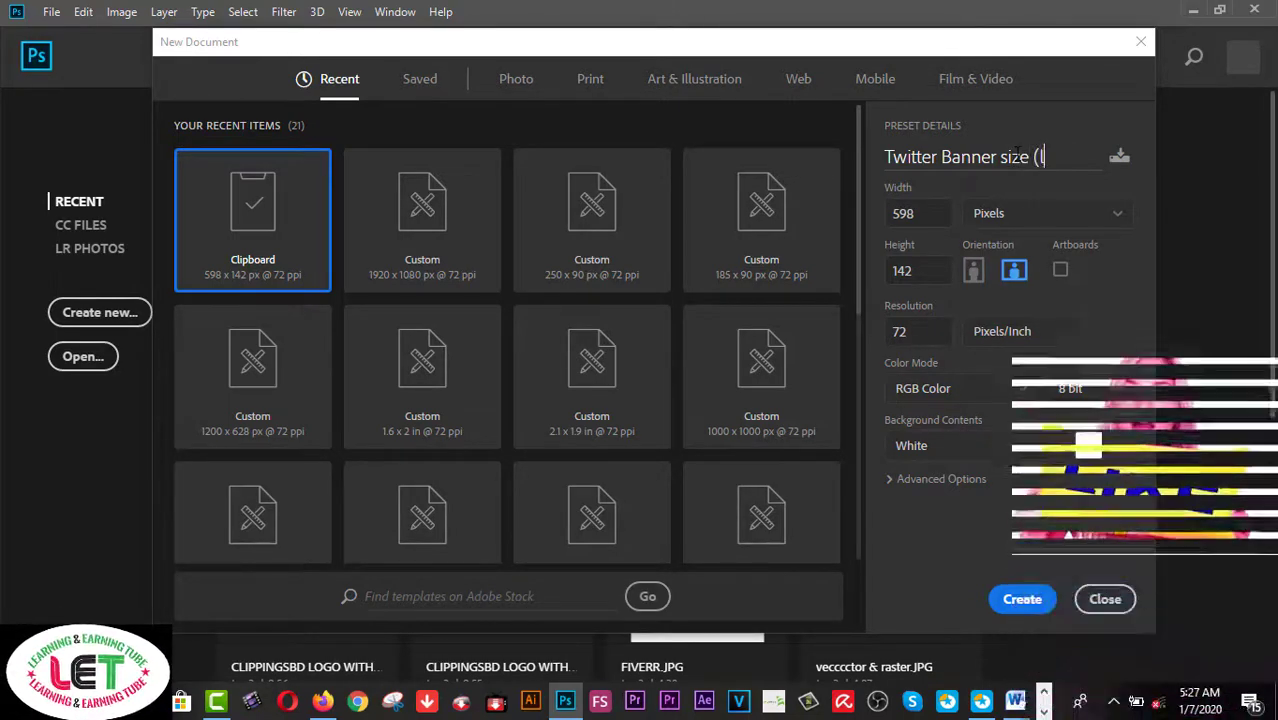
type("learnin")
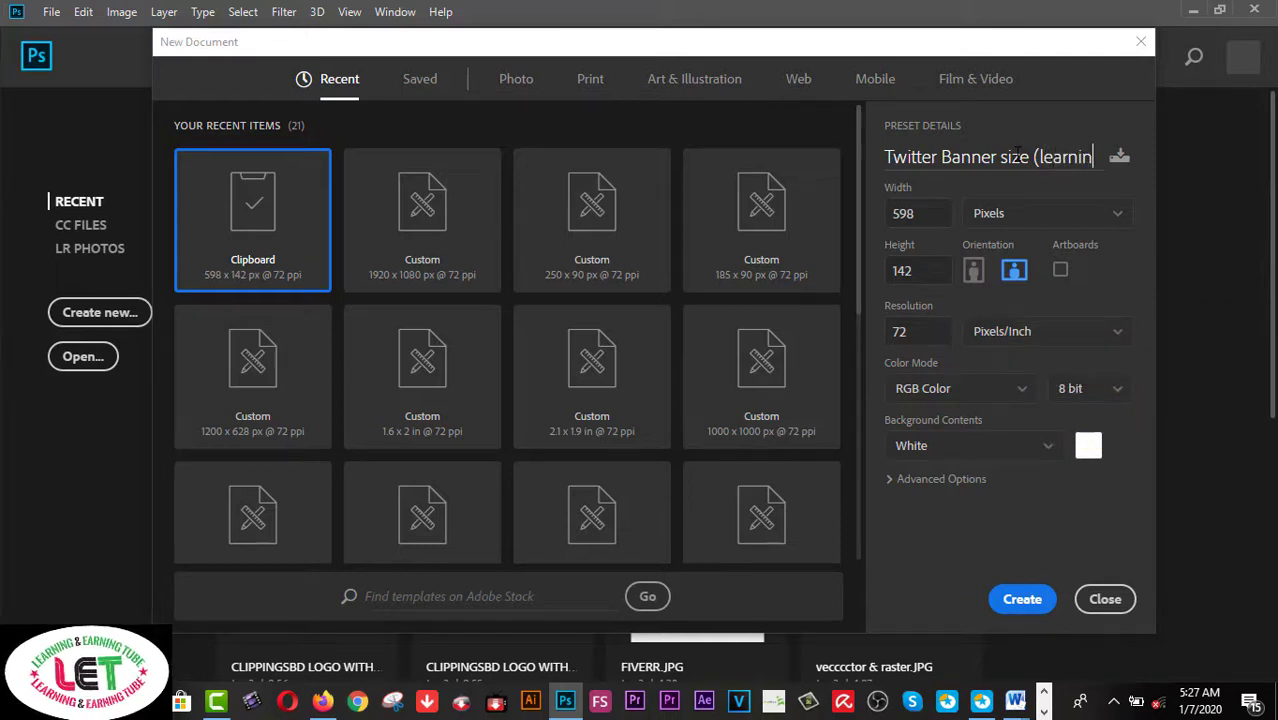
type(" & ea")
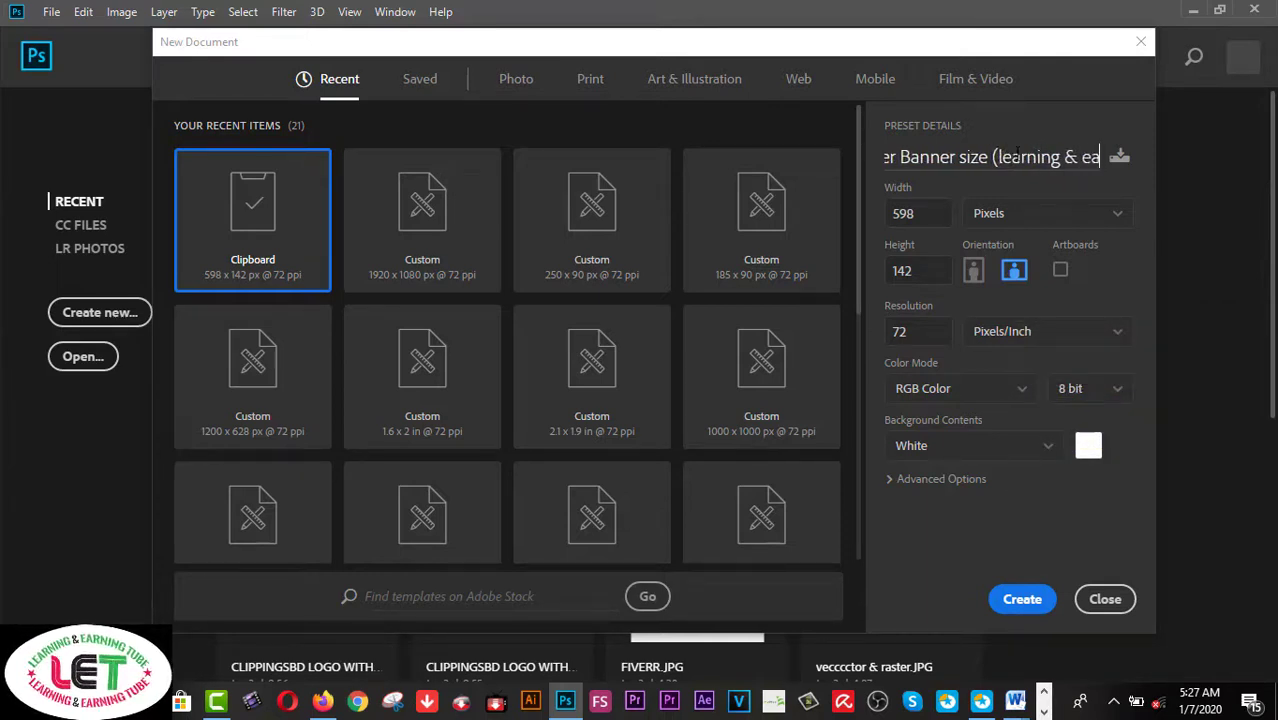
type("rning tu")
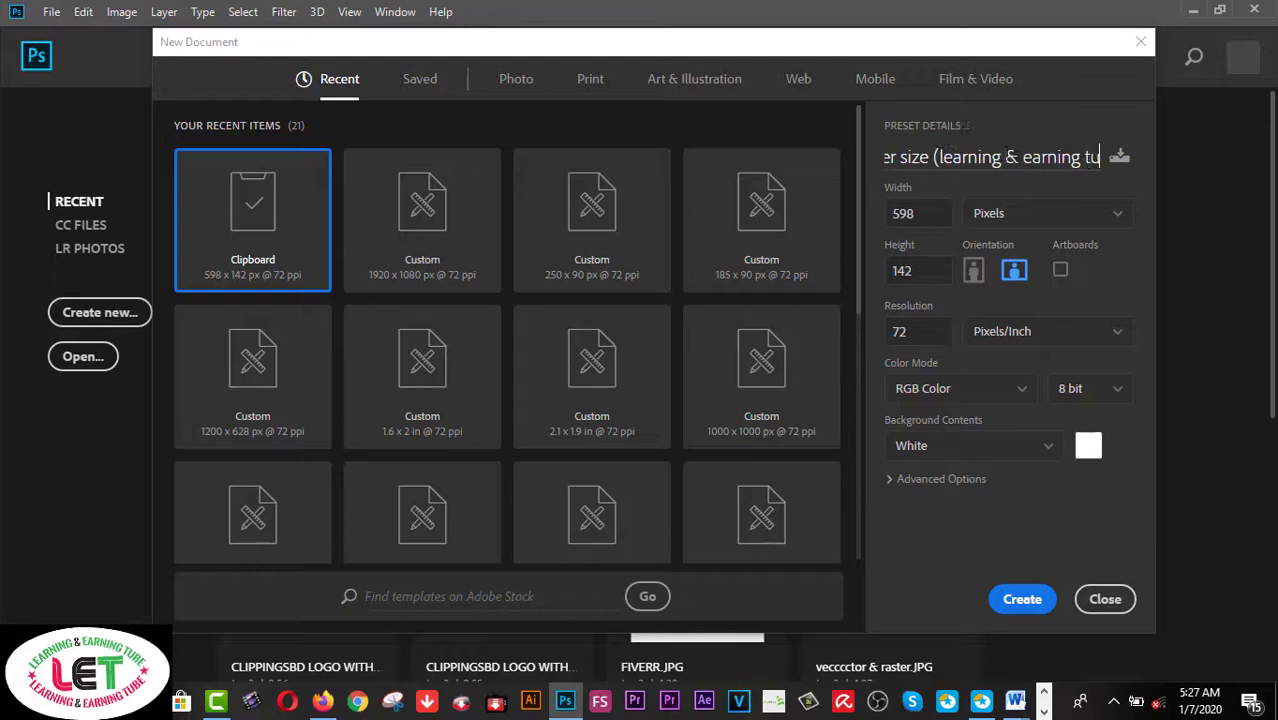
type("be")
type(")")
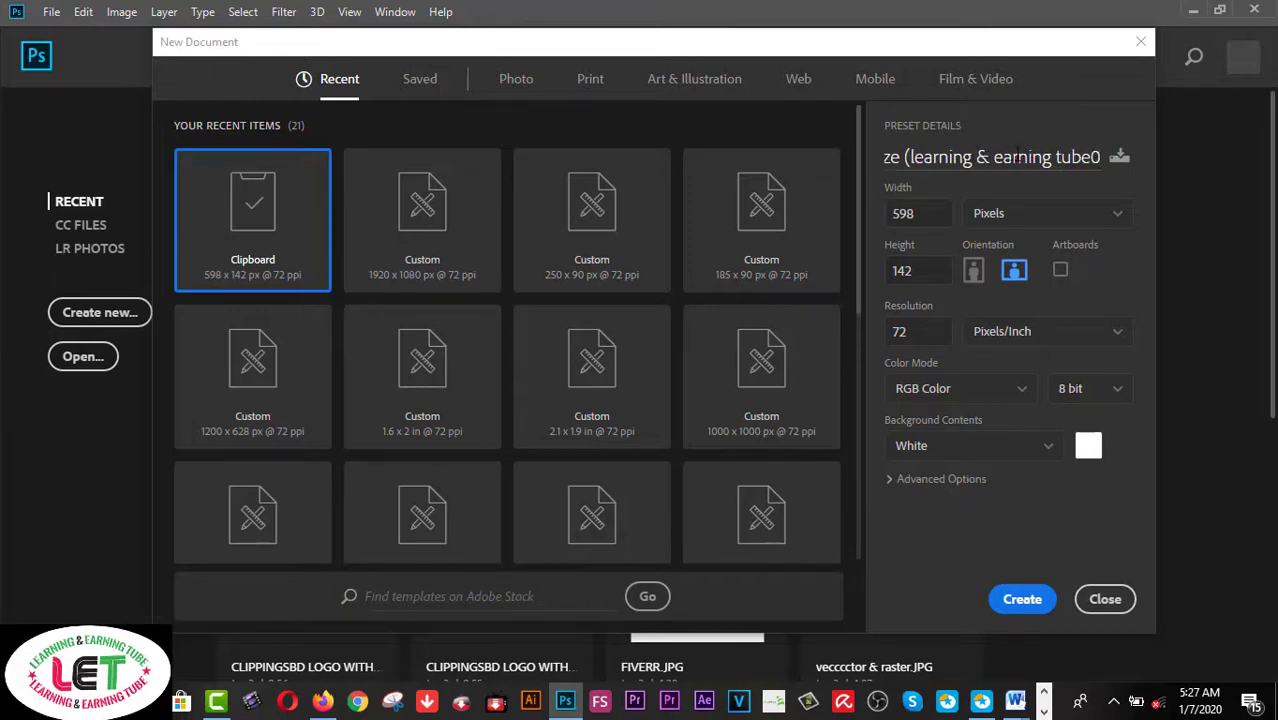
key("BackSpace")
type(")")
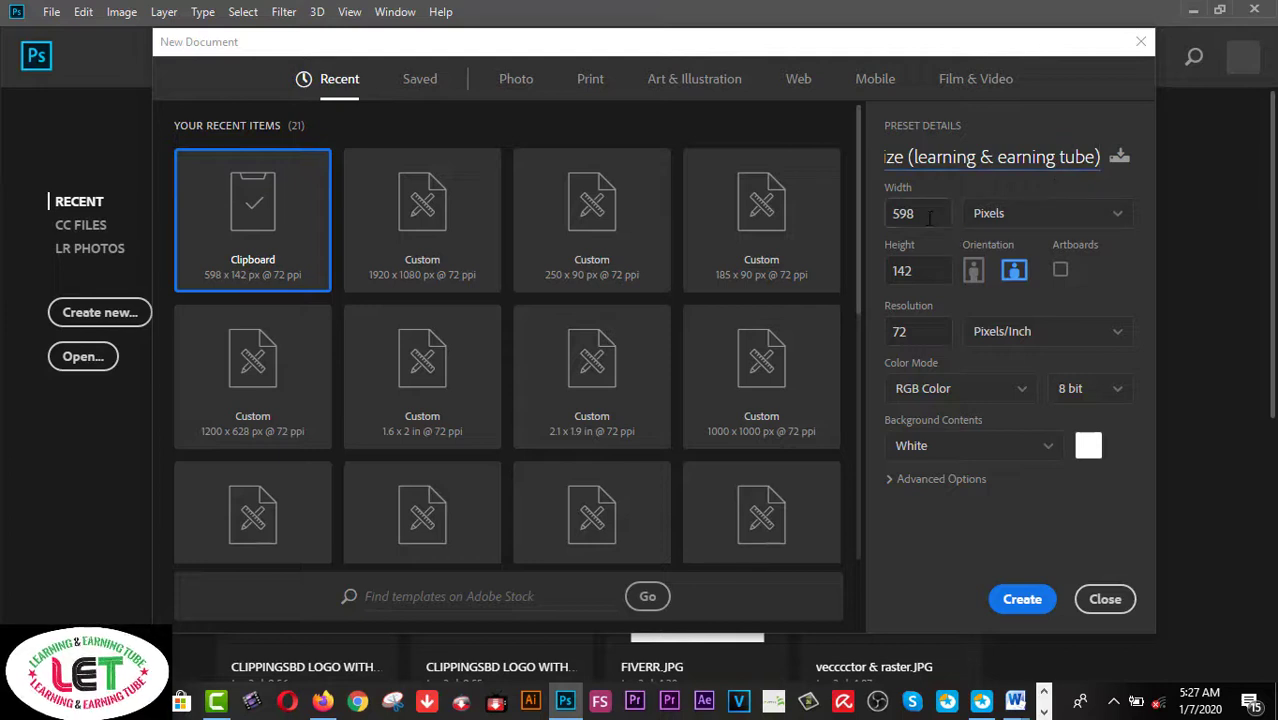
Size the new document at 1500 × 360 pixels and create the blank white canvas.
left_click(889, 220)
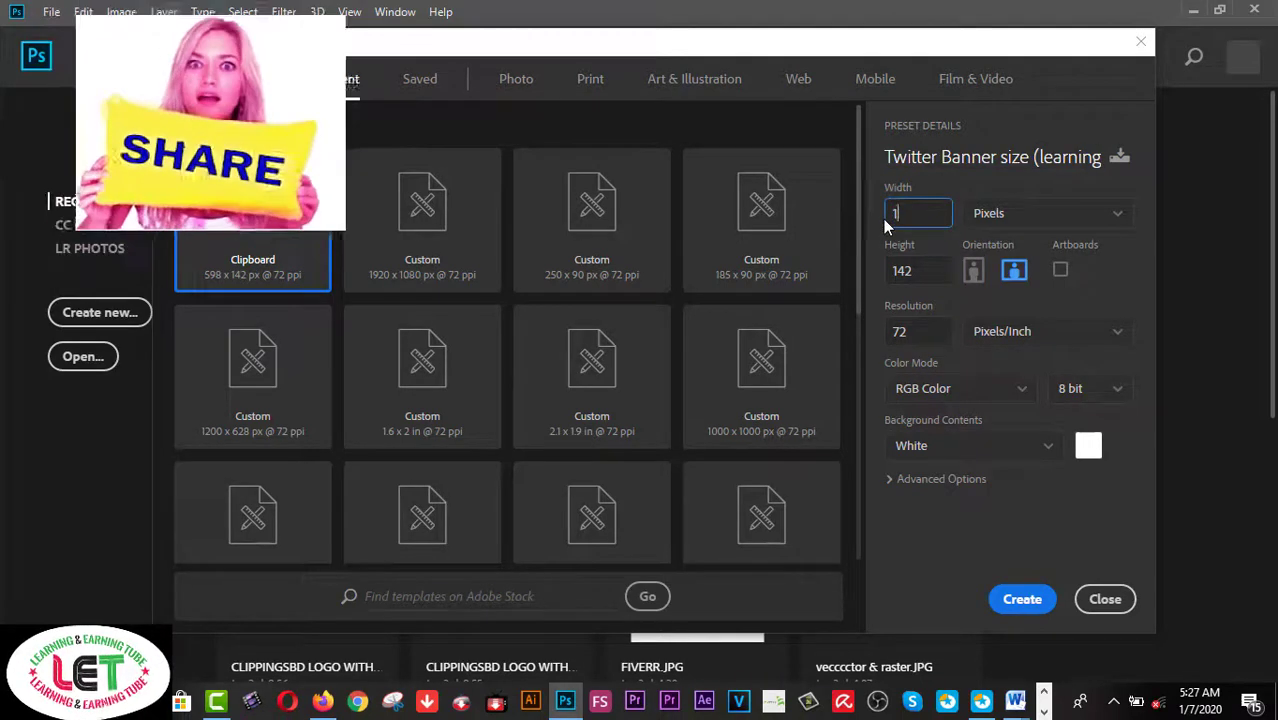
type("500")
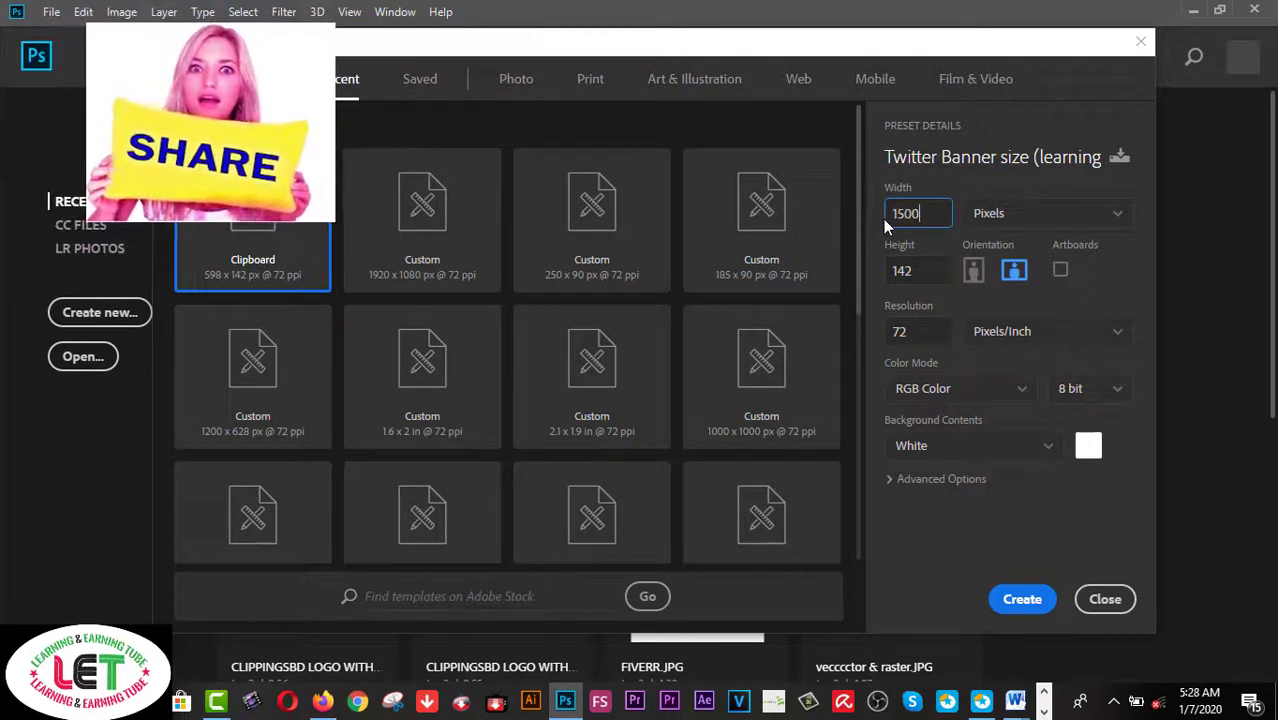
key("Tab")
key("shift+Tab")
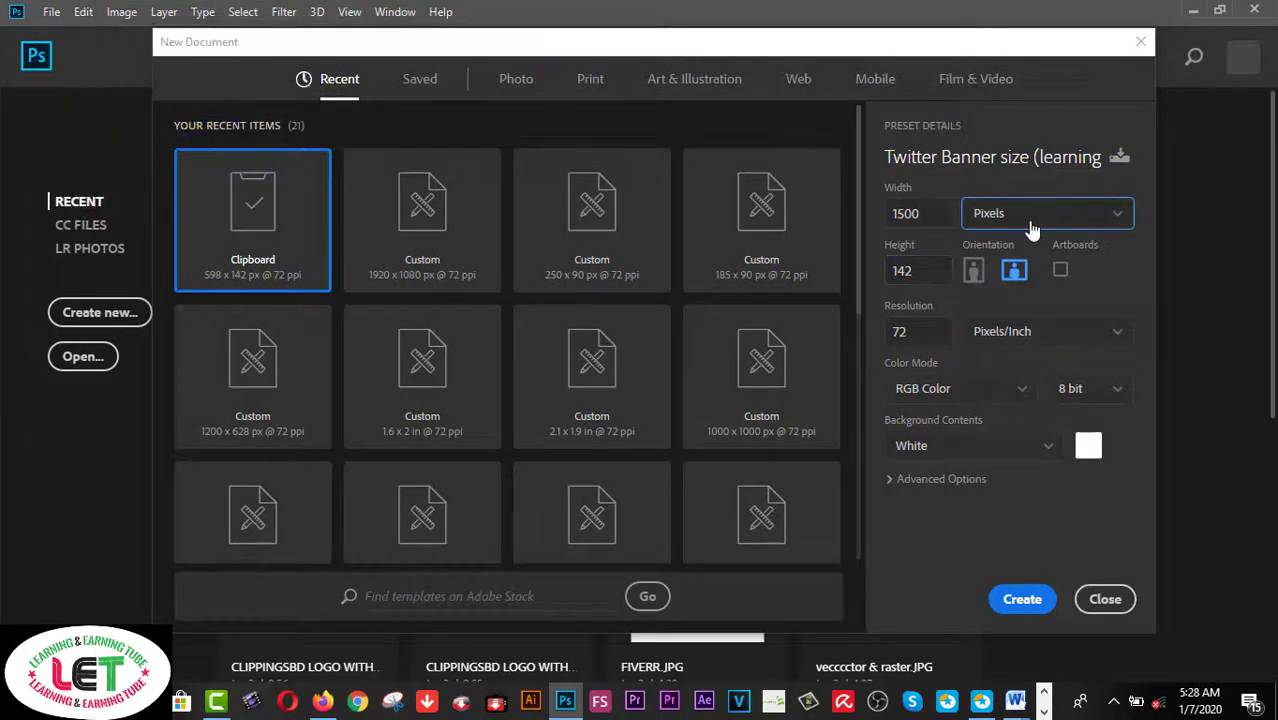
left_click(1112, 219)
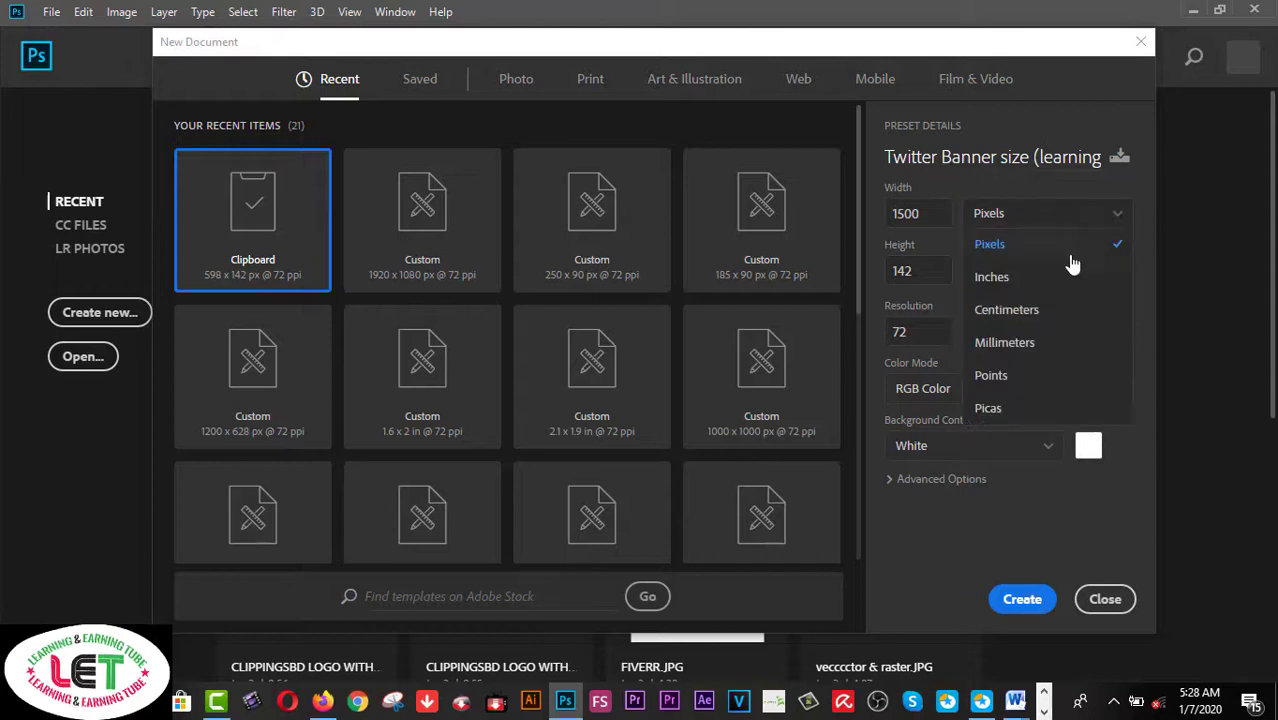
left_click(998, 258)
left_click_drag(940, 271, 873, 278)
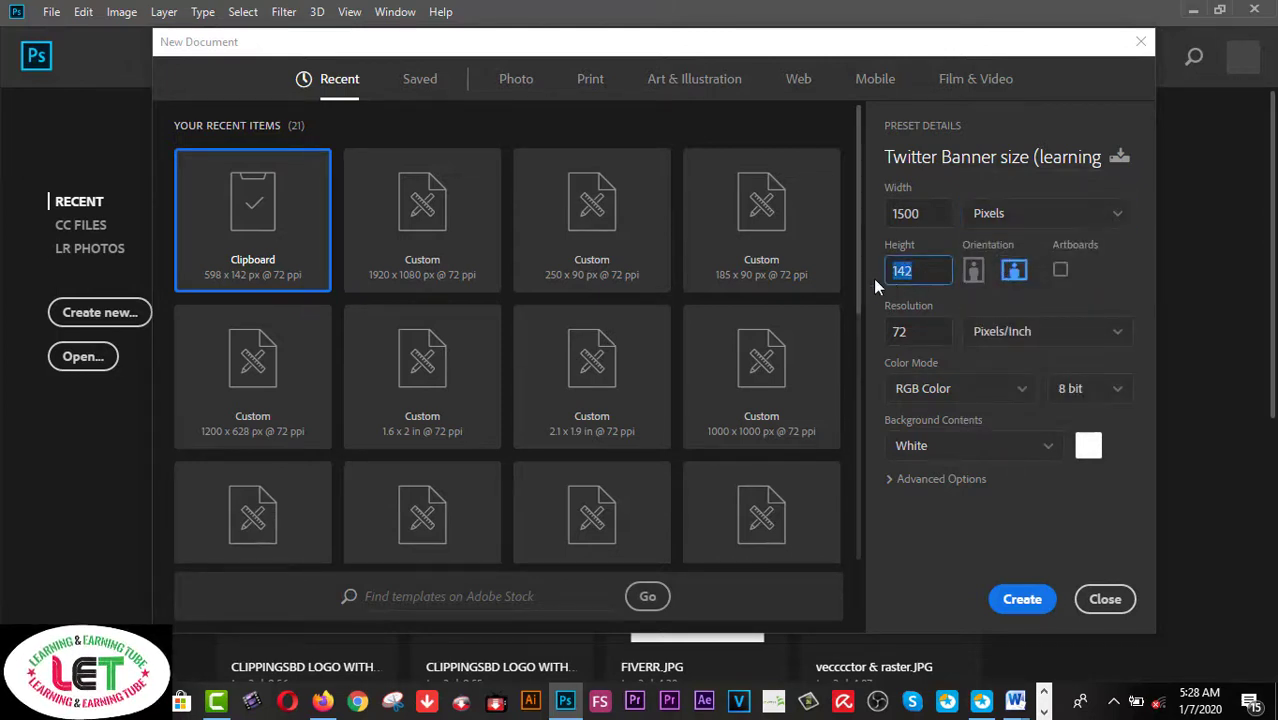
type("36")
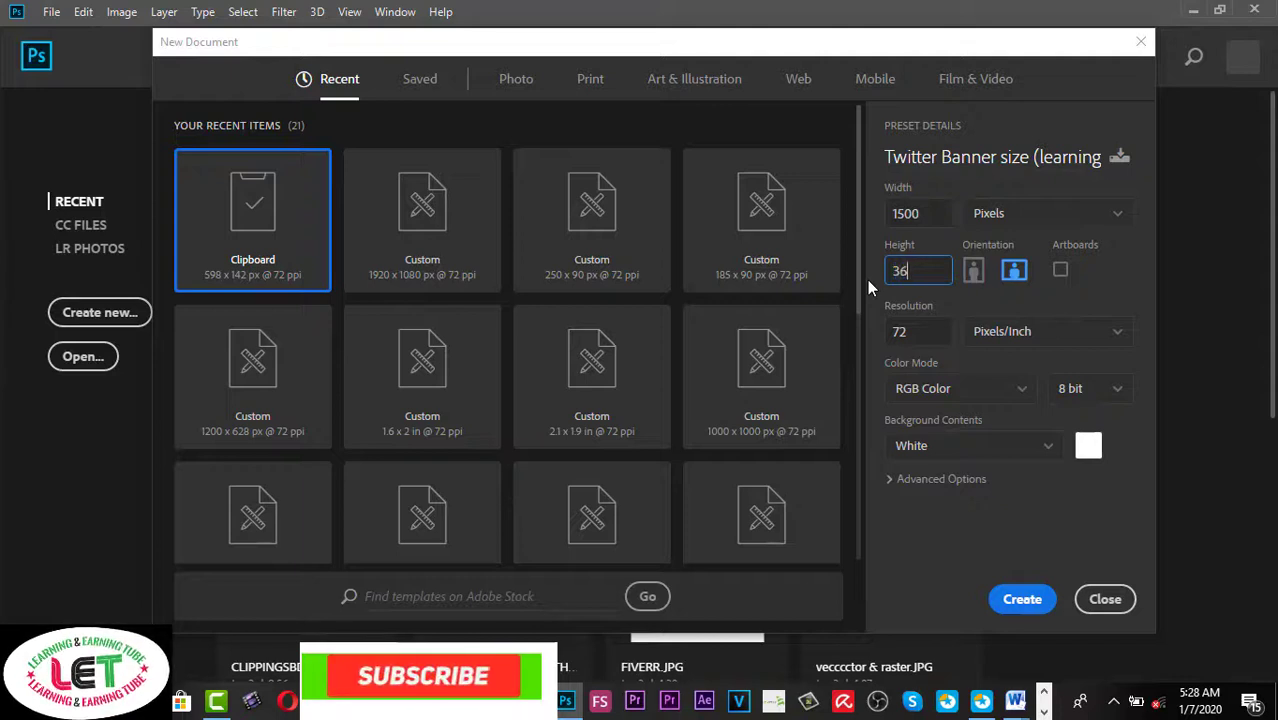
type("0")
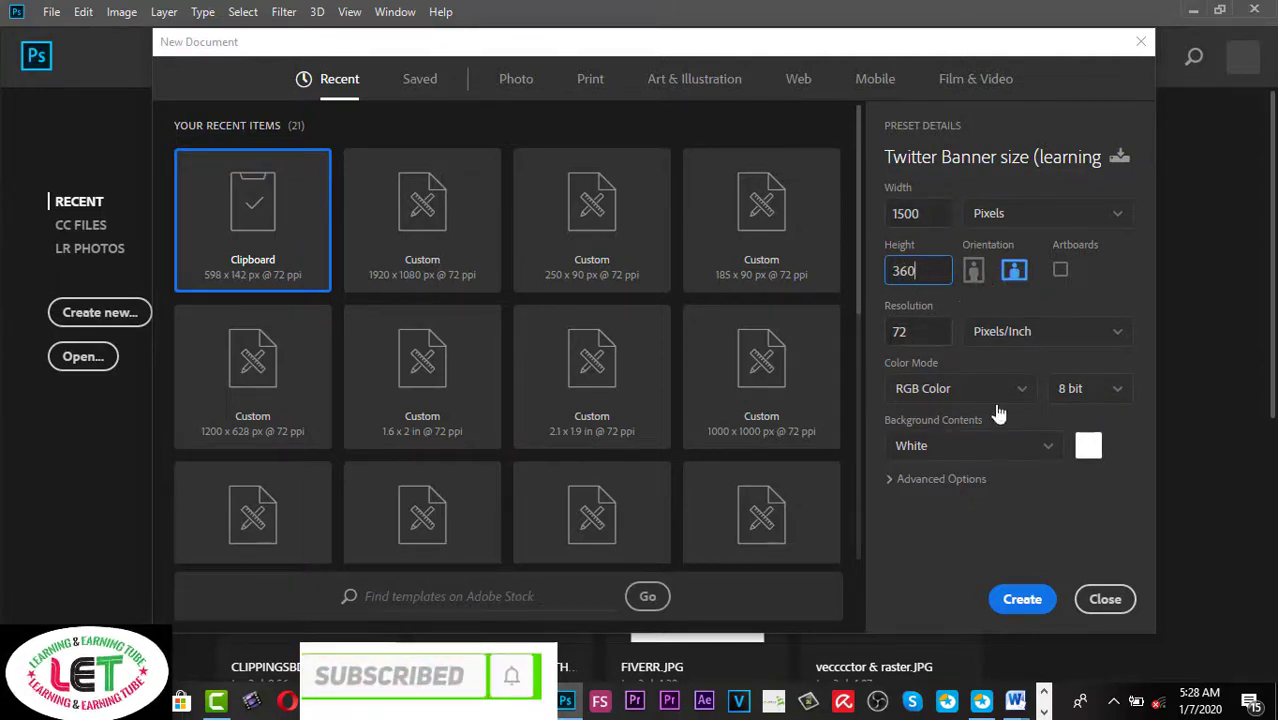
left_click(1016, 604)
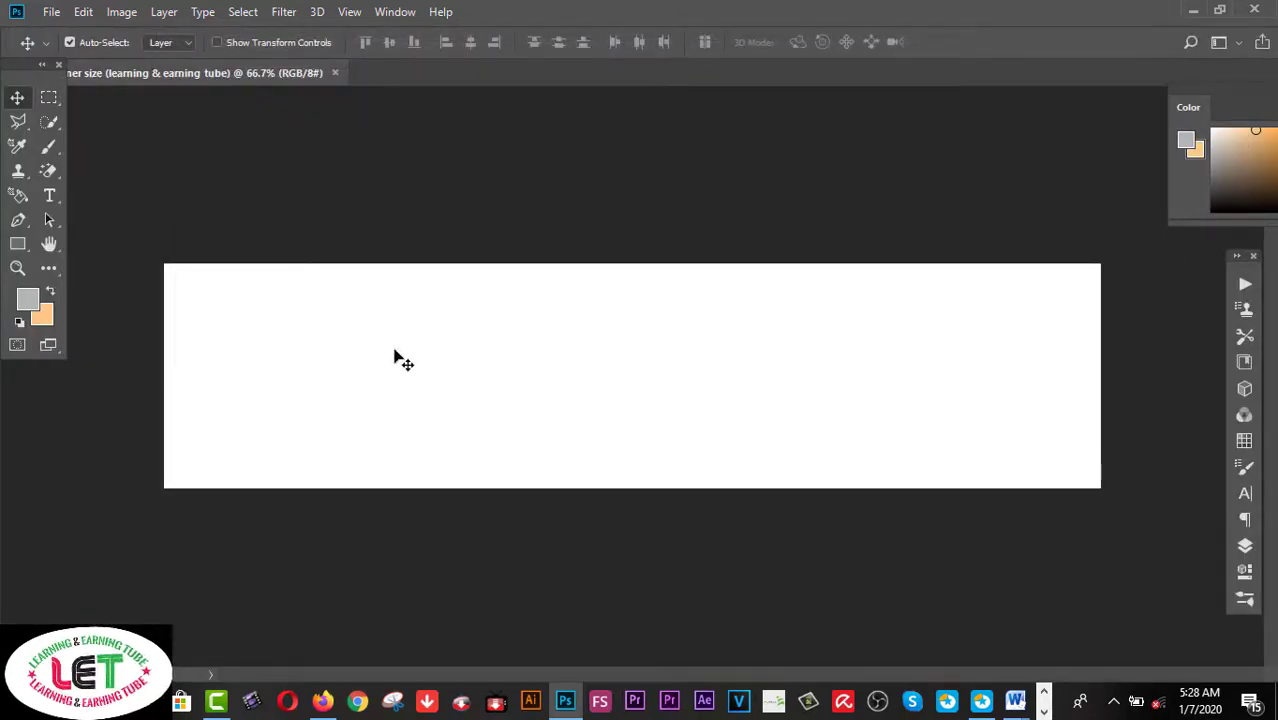
Open 738x412(file-for-OMJ).png from the My ILLUSTRATOR dESIGN folder.
left_click(51, 12)
left_click(50, 45)
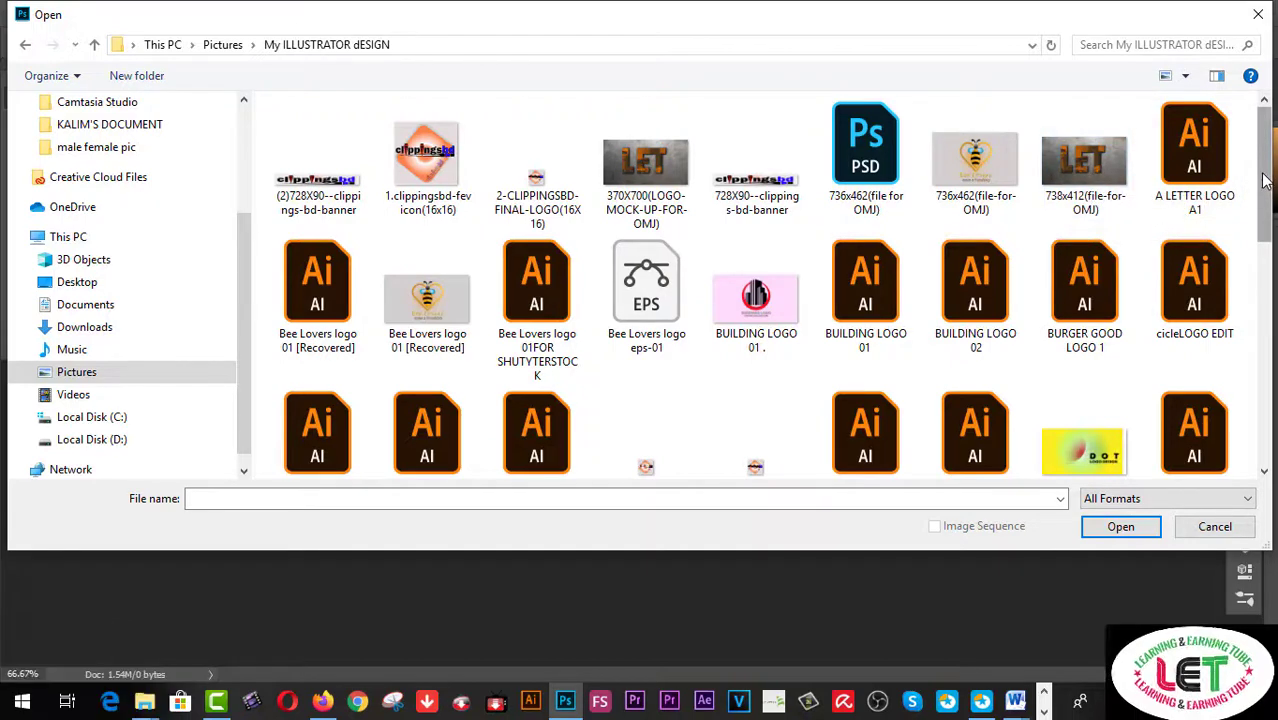
scroll(1265, 182, "down", 1)
left_click_drag(1265, 182, 1265, 188)
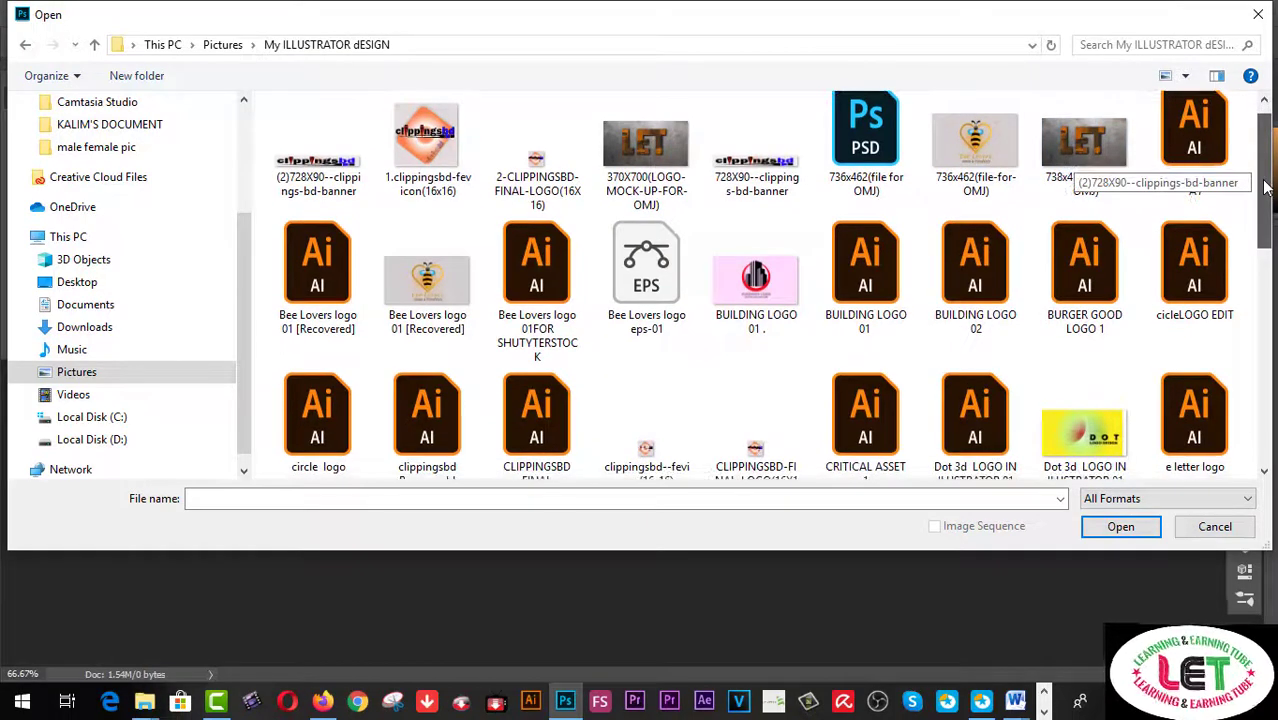
left_click(1108, 160)
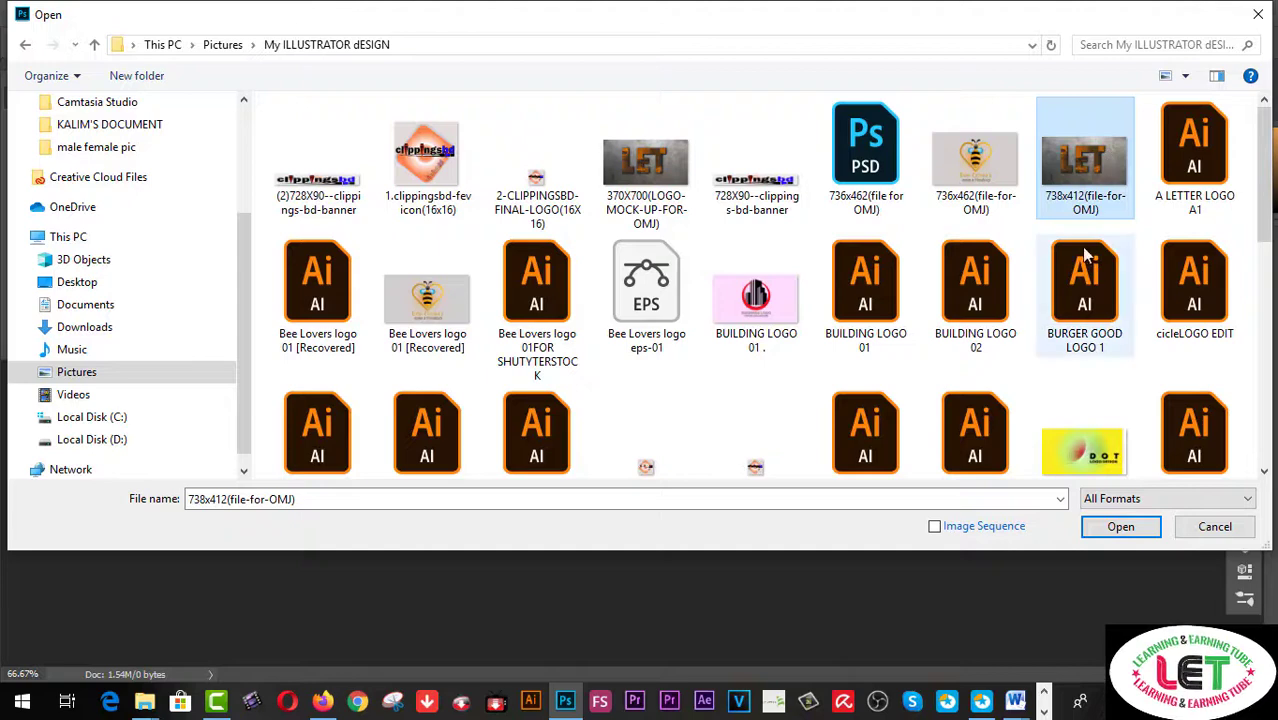
scroll(1086, 290, "down", 1)
scroll(1086, 290, "down", 2)
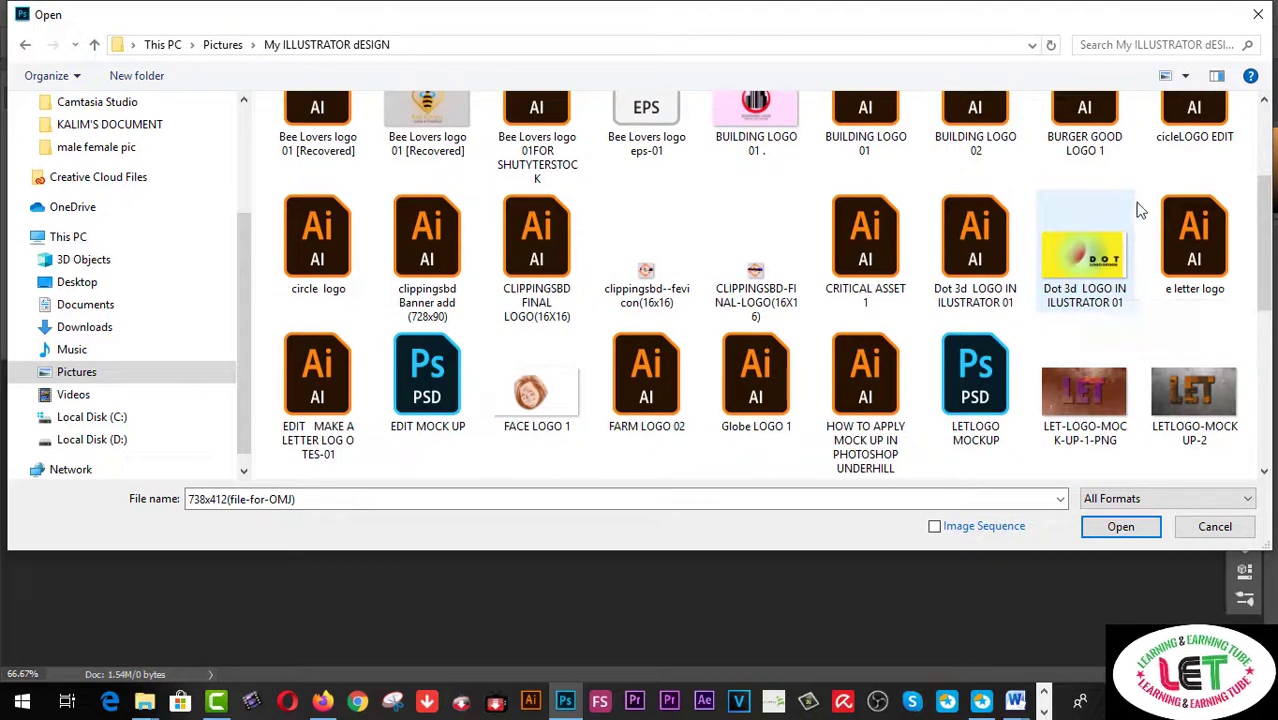
left_click(1116, 527)
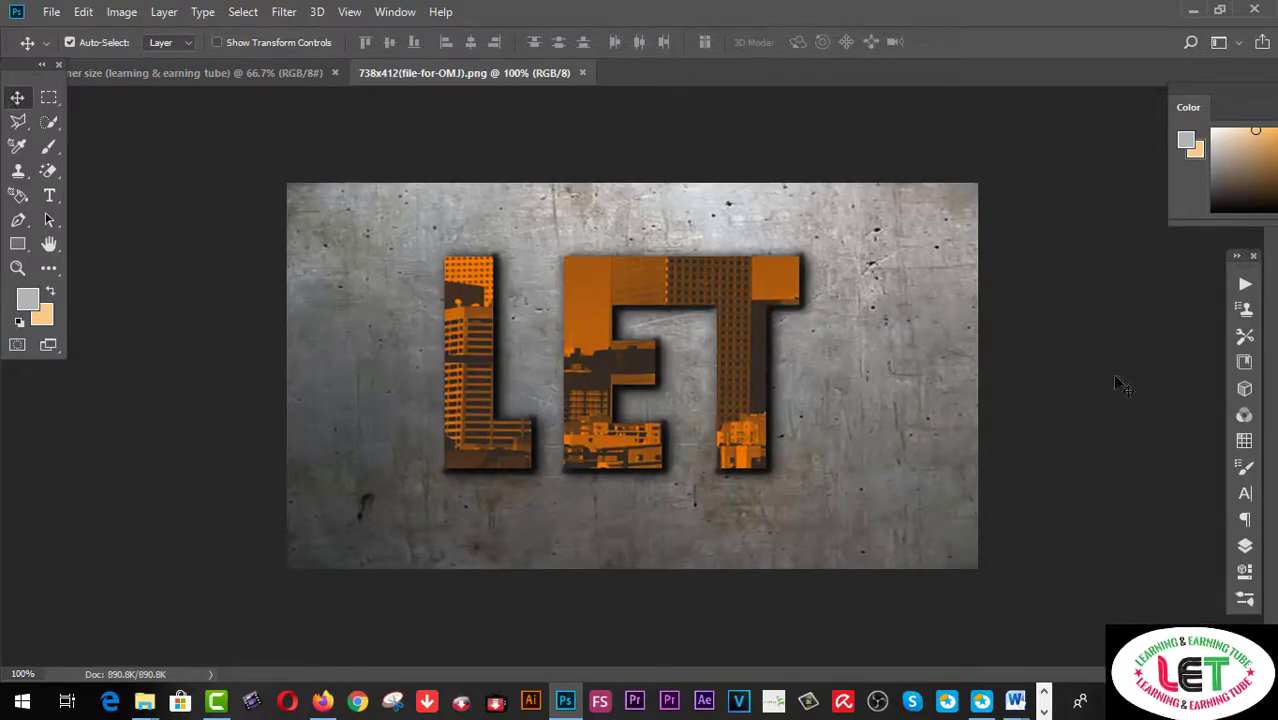
Unlock the LET image's Background layer and drag it into the banner document.
left_click(1245, 546)
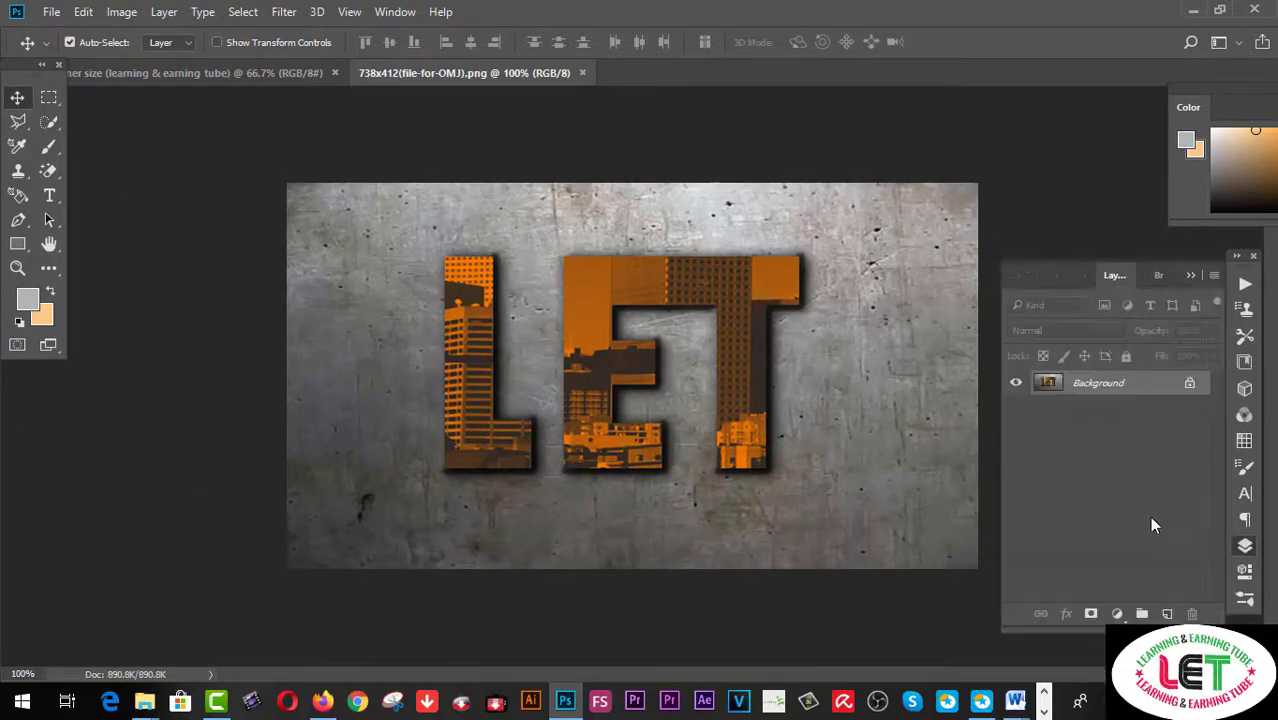
left_click(1203, 389)
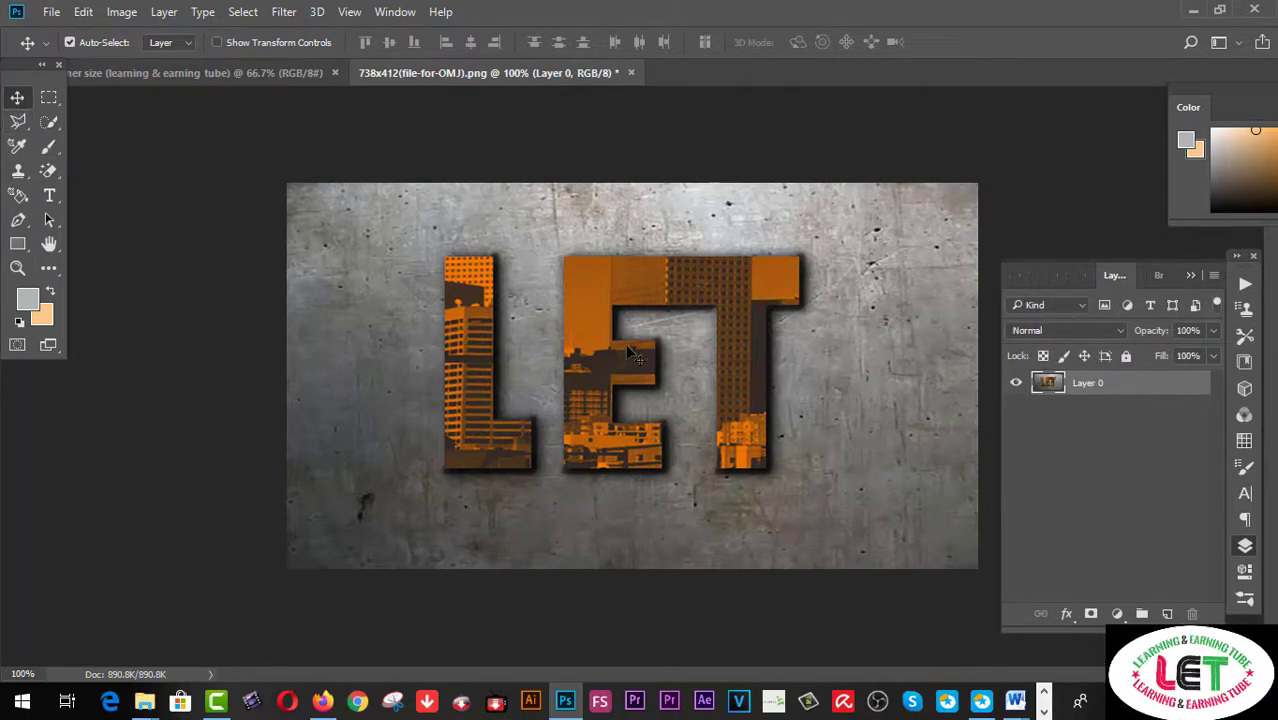
mouse_move(568, 325)
left_mouse_down()
mouse_move(416, 160)
mouse_move(286, 82)
mouse_move(505, 400)
mouse_move(408, 401)
left_mouse_up()
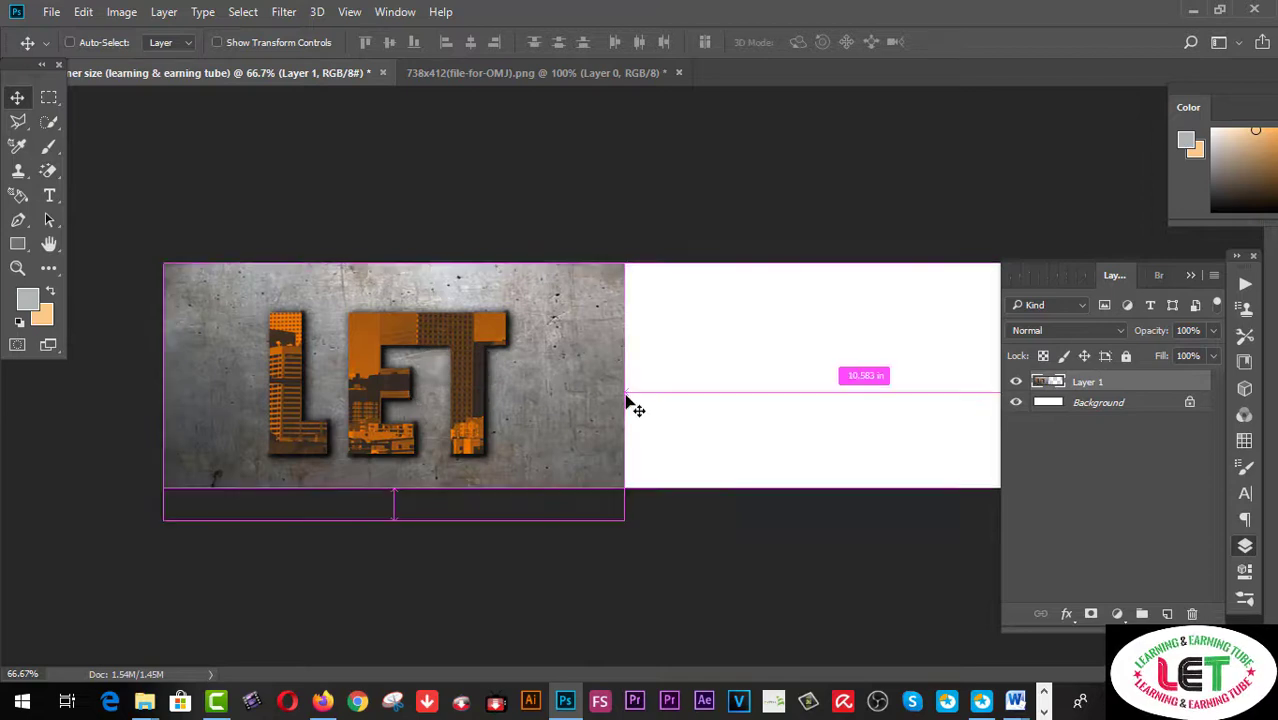
Free-transform the LET layer out to the banner's canvas edges and apply the stretch.
key("ctrl+t")
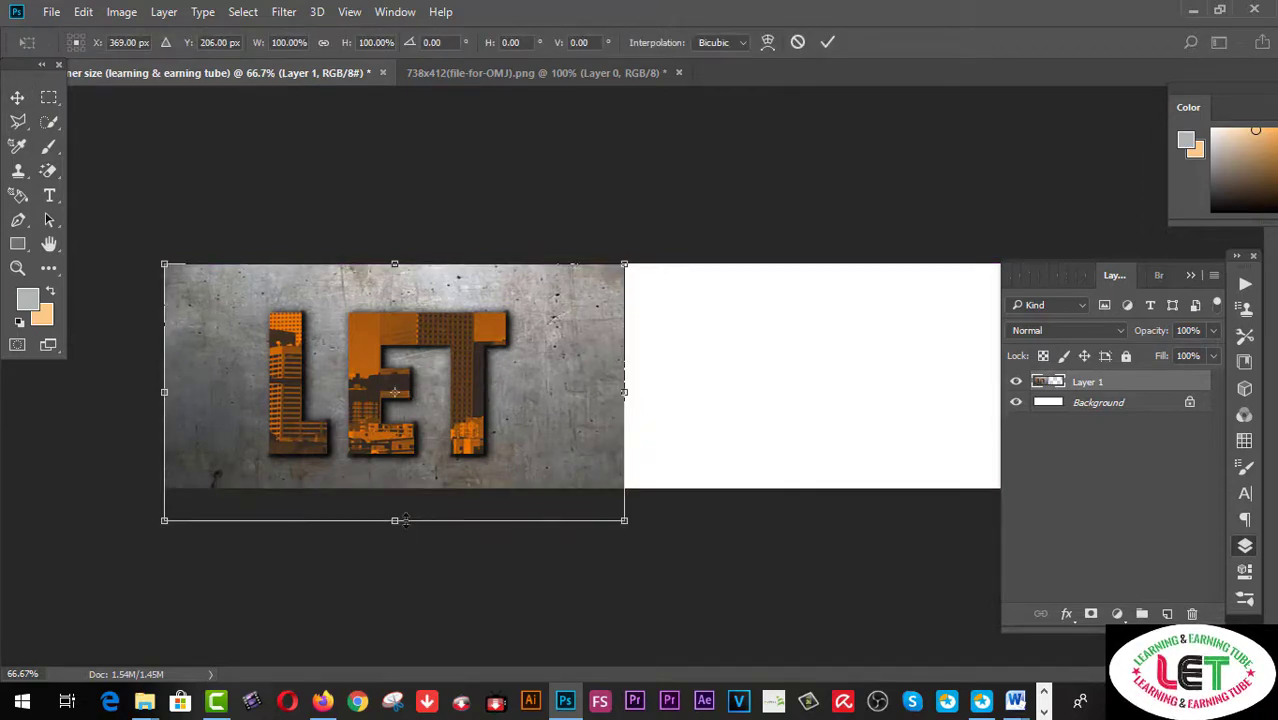
left_click_drag(404, 521, 411, 489)
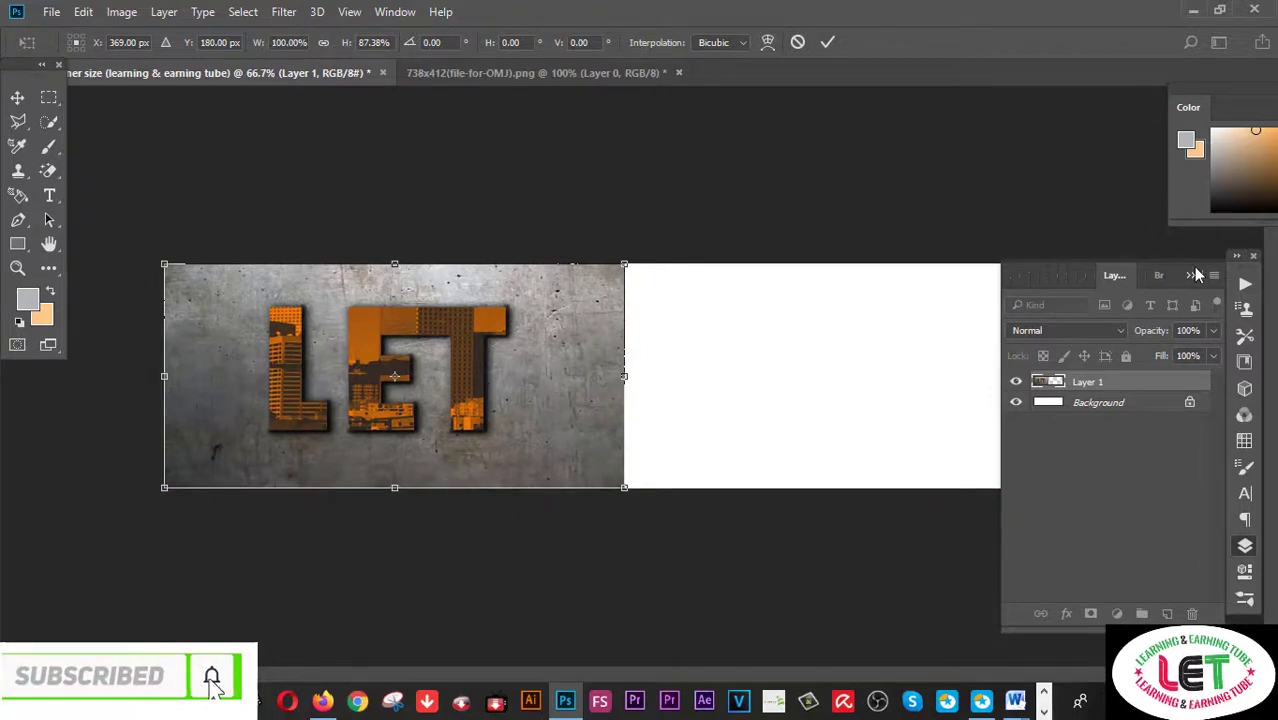
left_click(1192, 275)
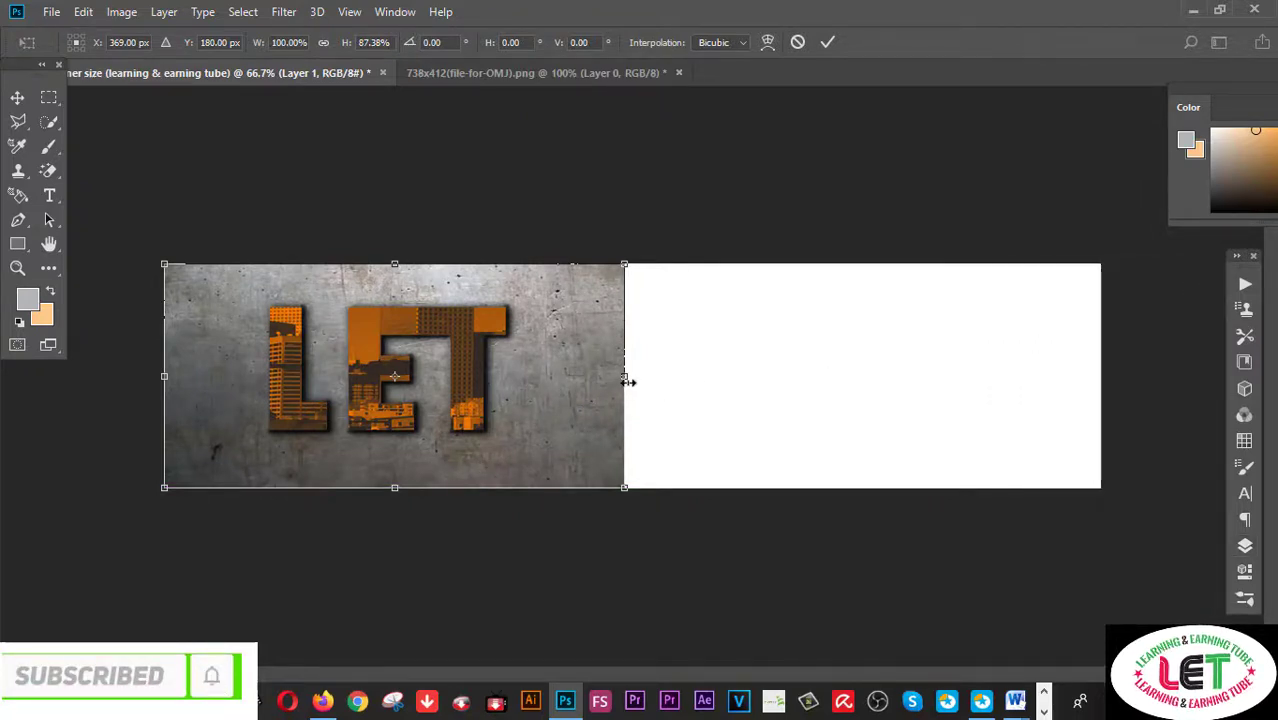
left_click_drag(626, 380, 1103, 348)
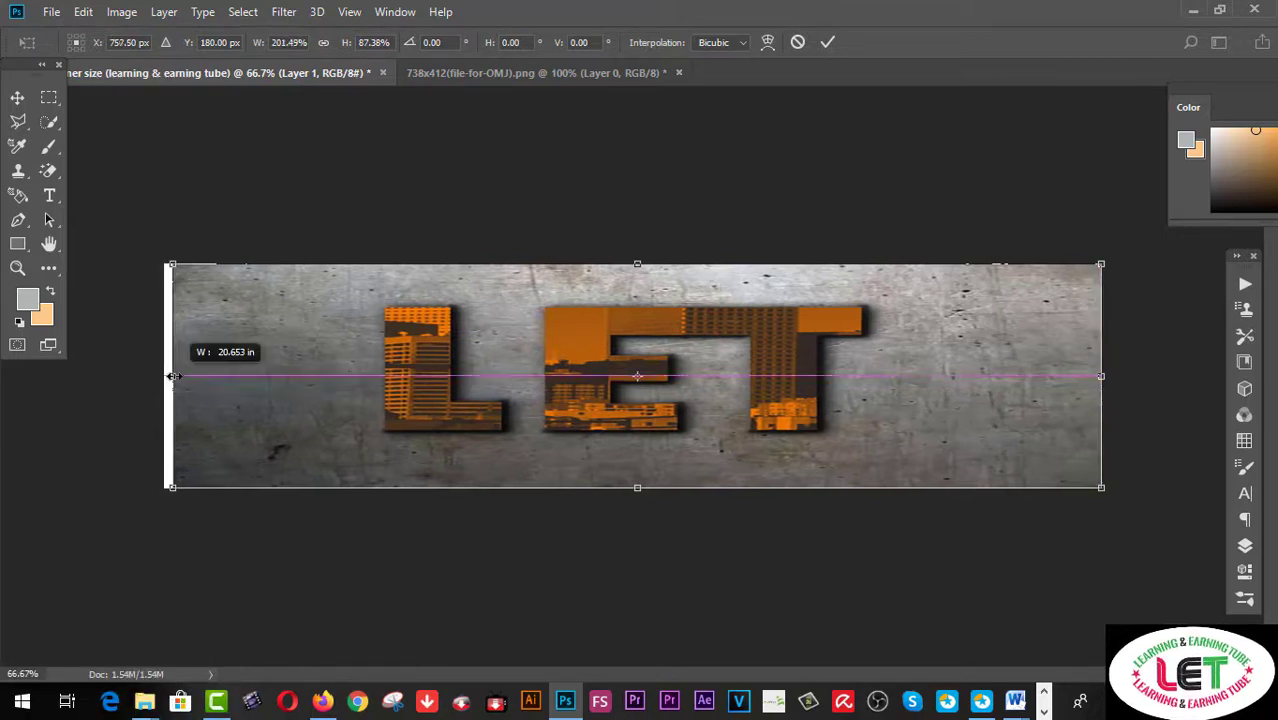
left_click_drag(165, 378, 165, 376)
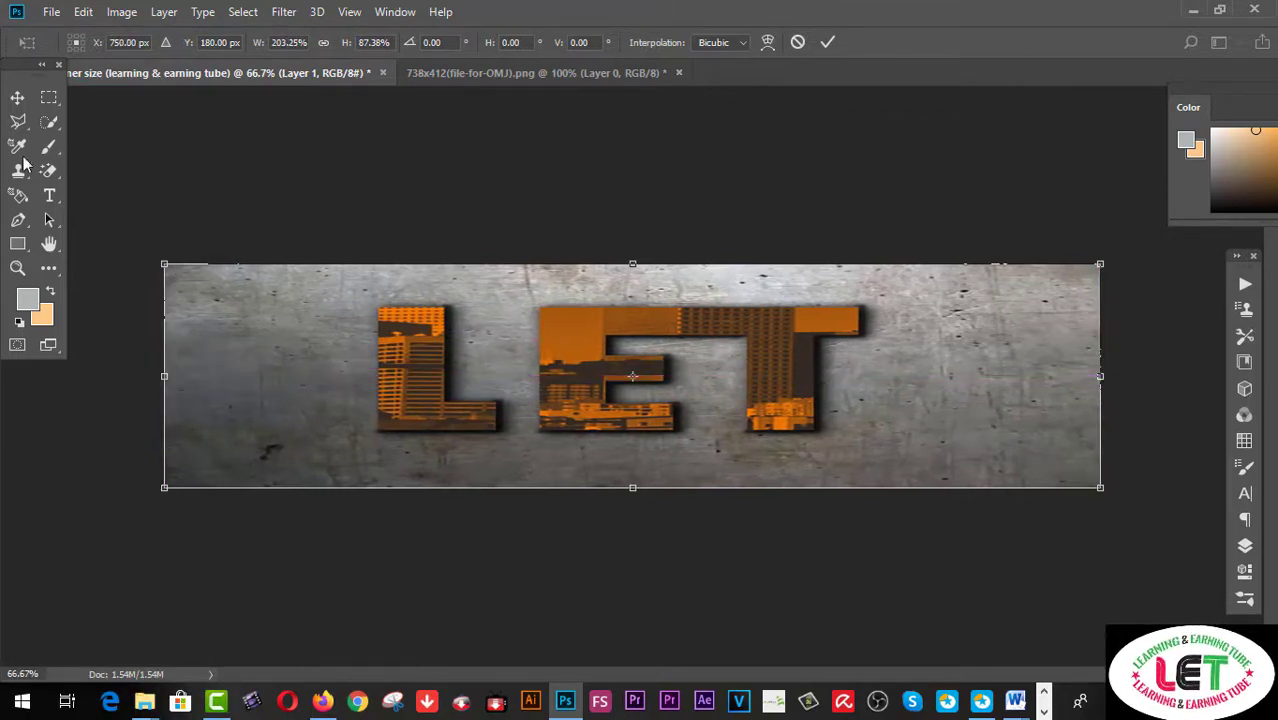
left_click(18, 98)
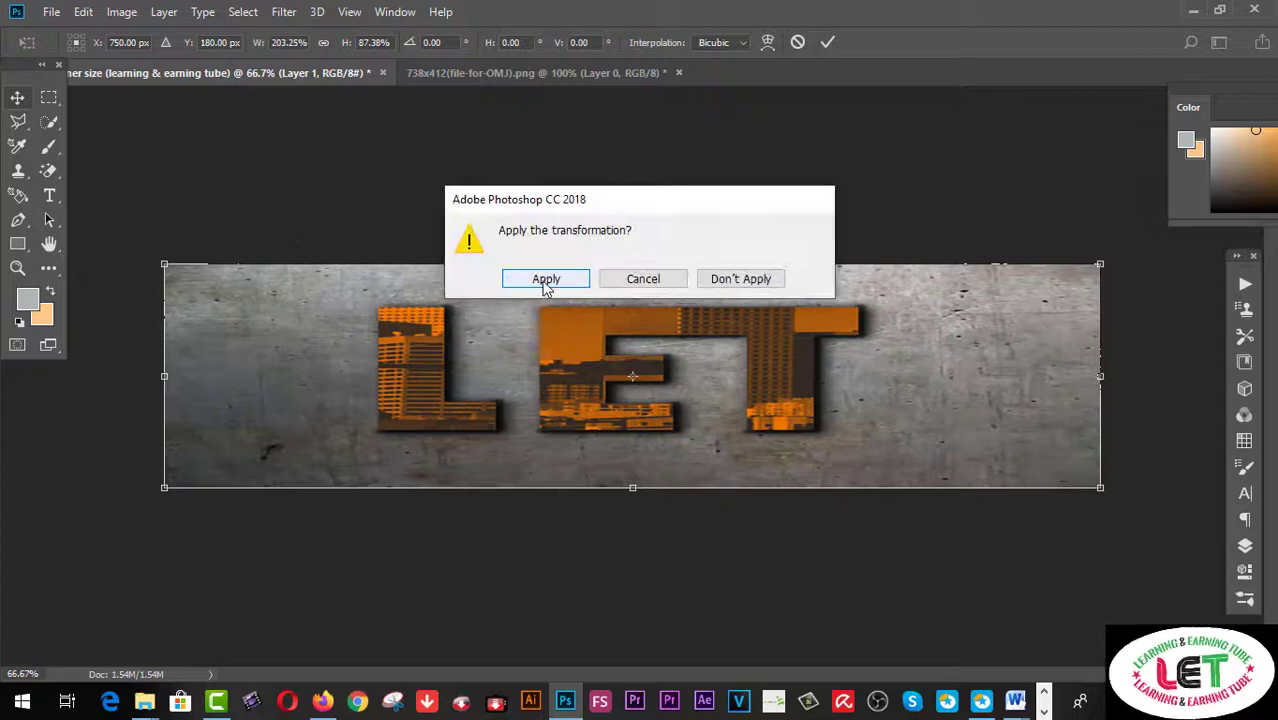
left_click(546, 280)
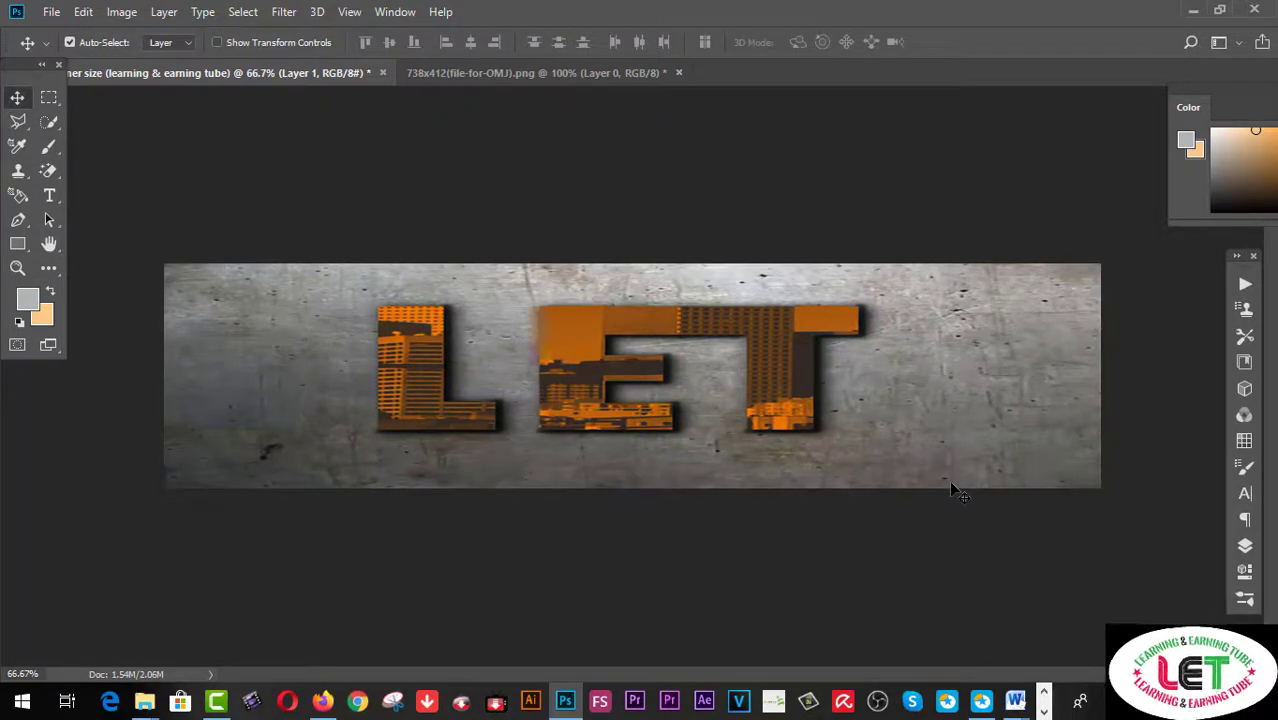
Start a text line below LET, switching keyboard input from Bijoy to English.
left_click(49, 196)
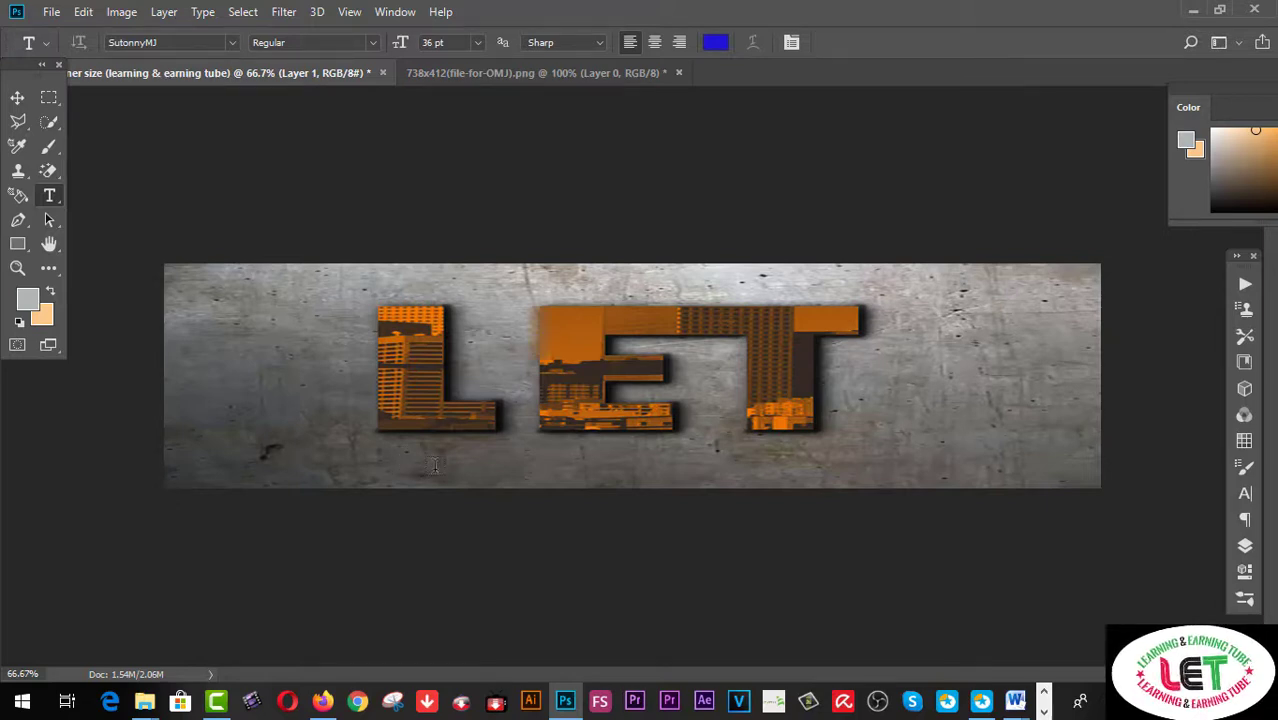
left_click(408, 466)
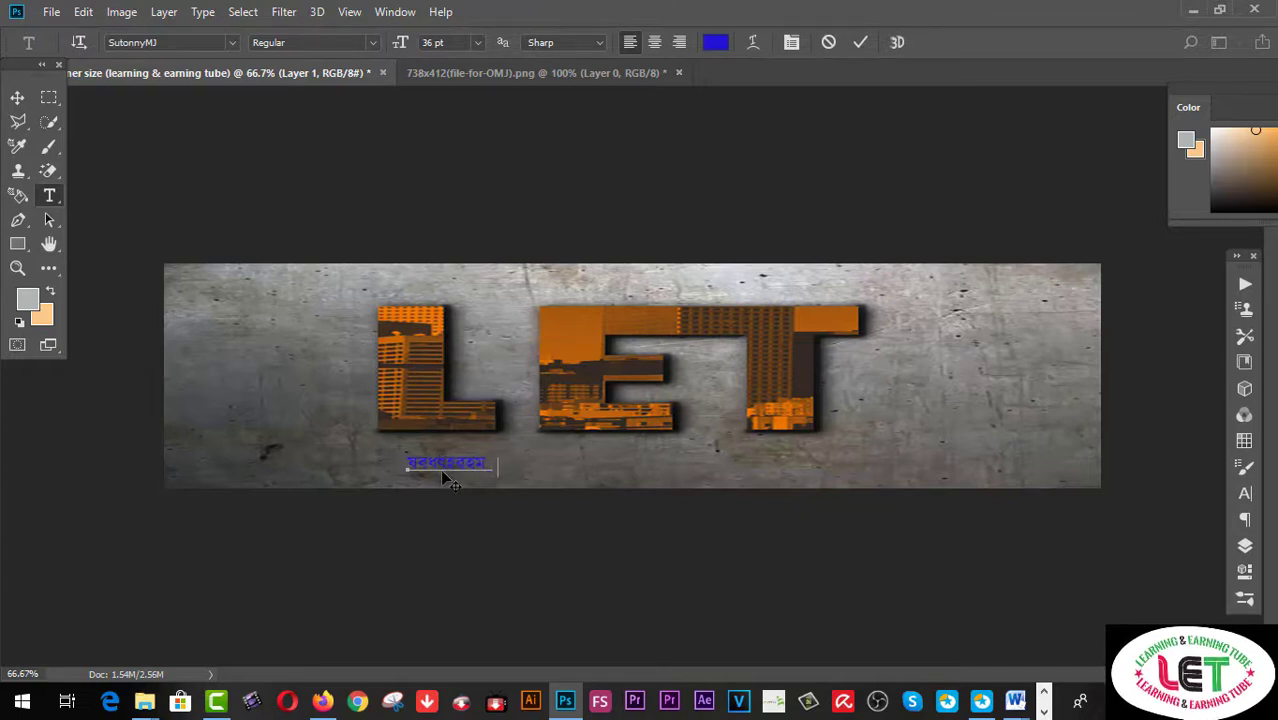
type("e")
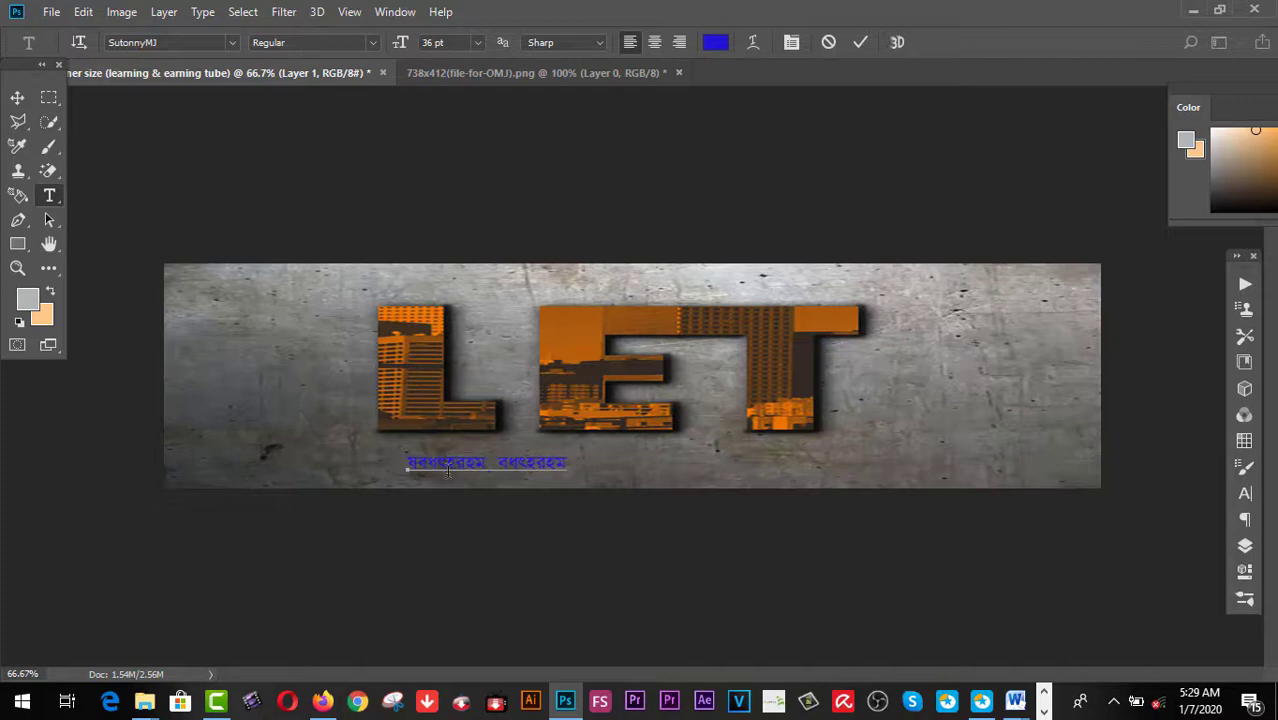
left_click(1113, 702)
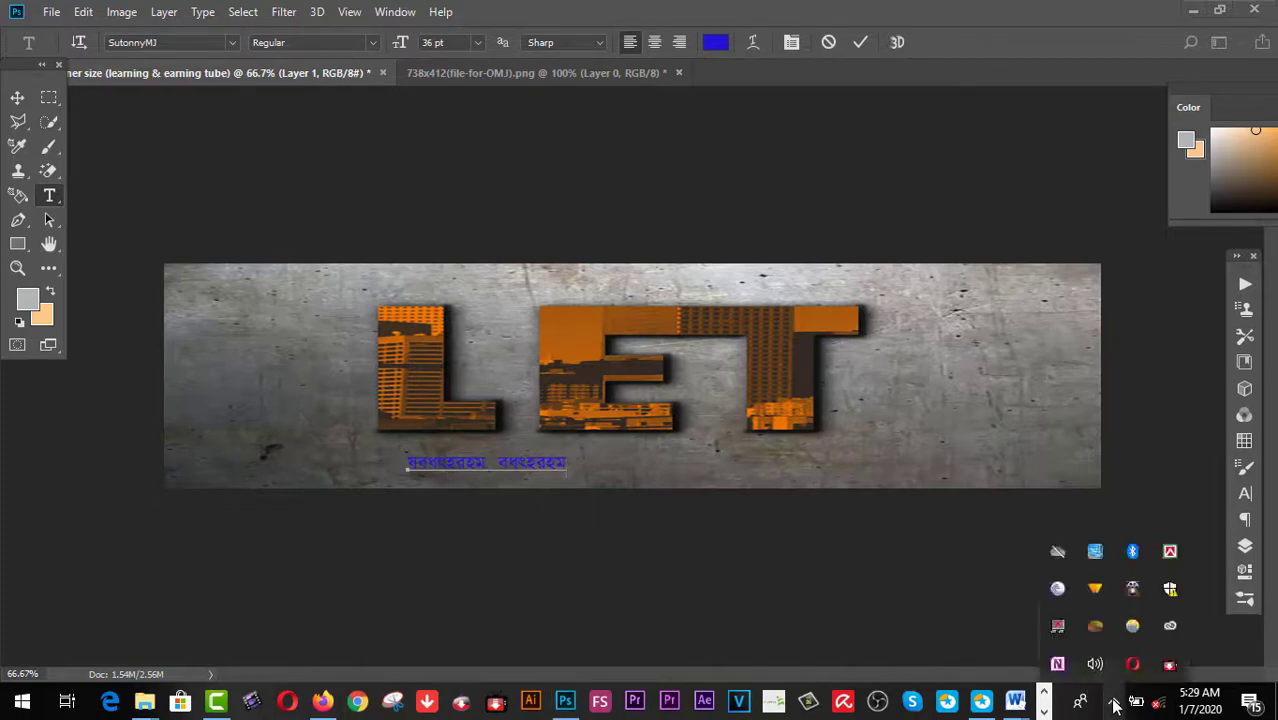
right_click(1170, 553)
left_click(1065, 447)
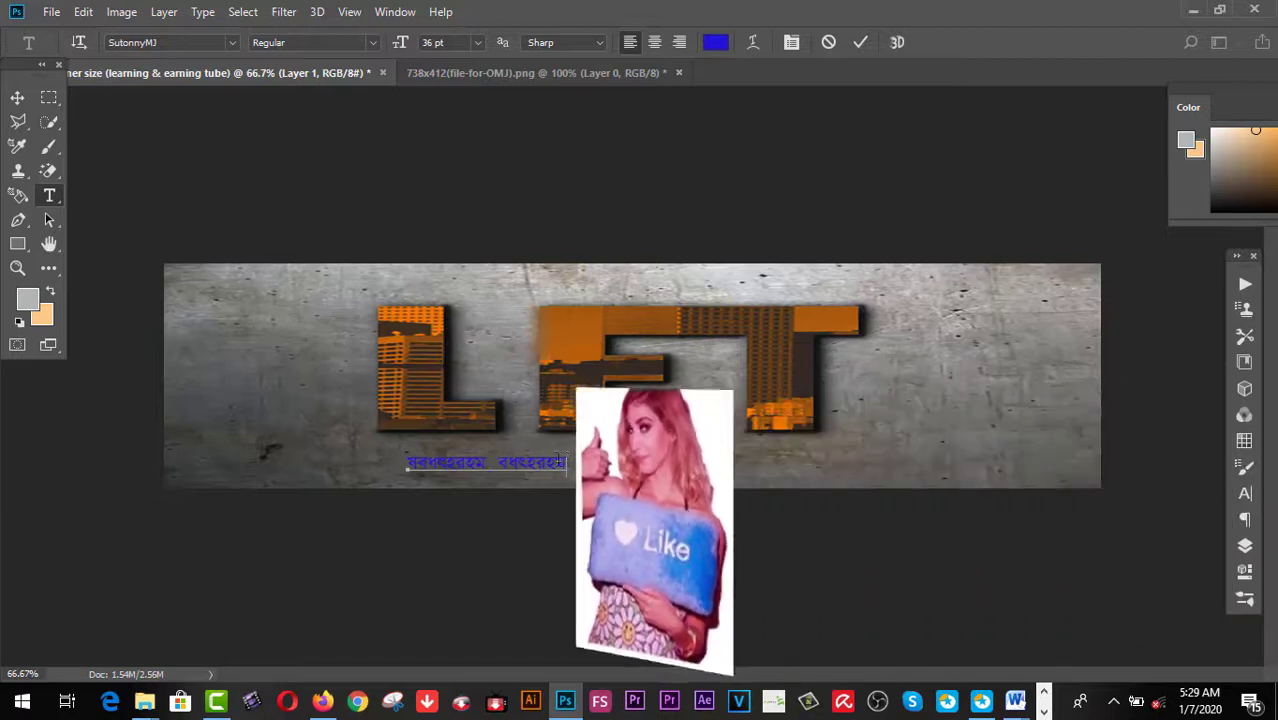
left_click_drag(567, 461, 364, 459)
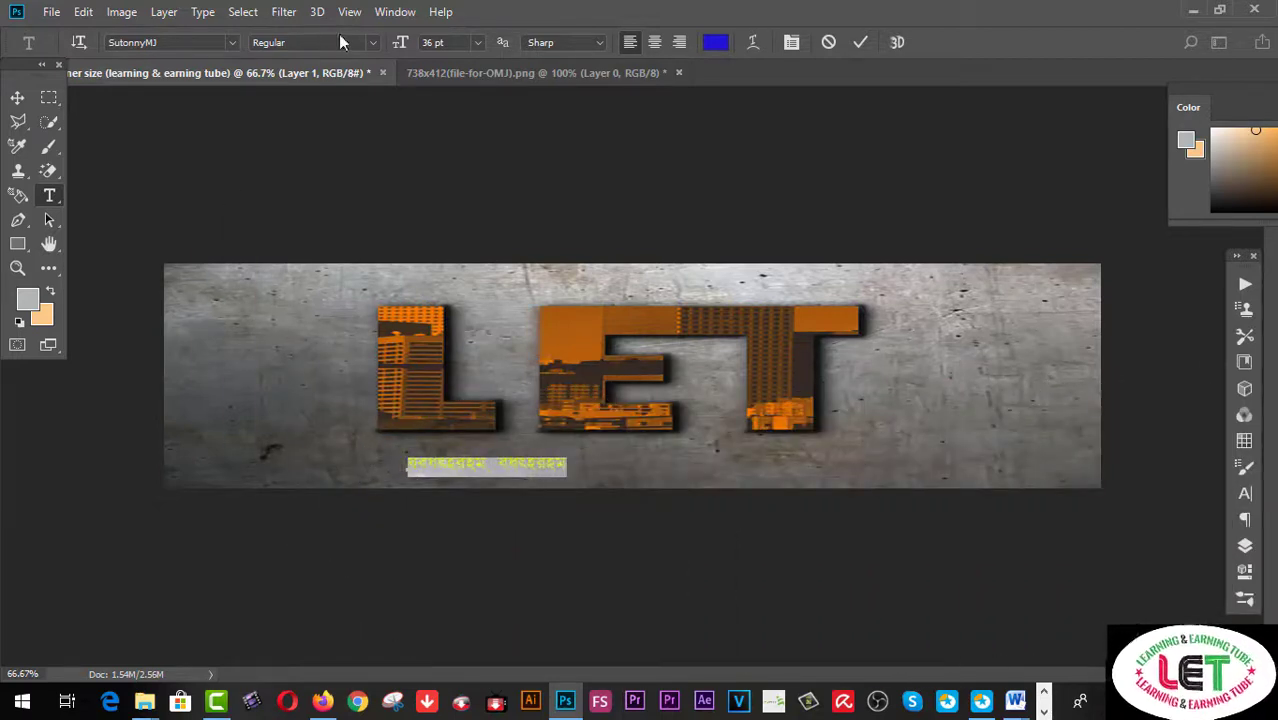
left_click(231, 42)
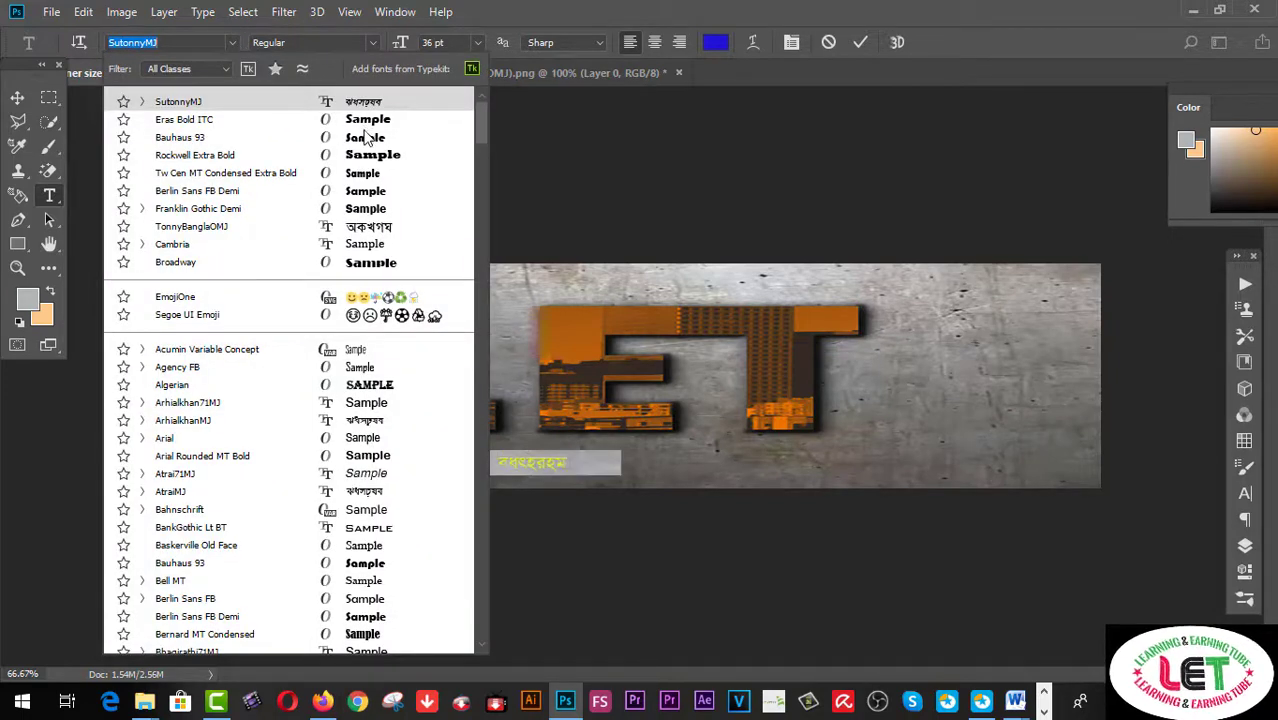
Make the caption 'learning & earning tube' in Eras Bold ITC, coloured white ffffff.
left_click(365, 119)
left_click(624, 463)
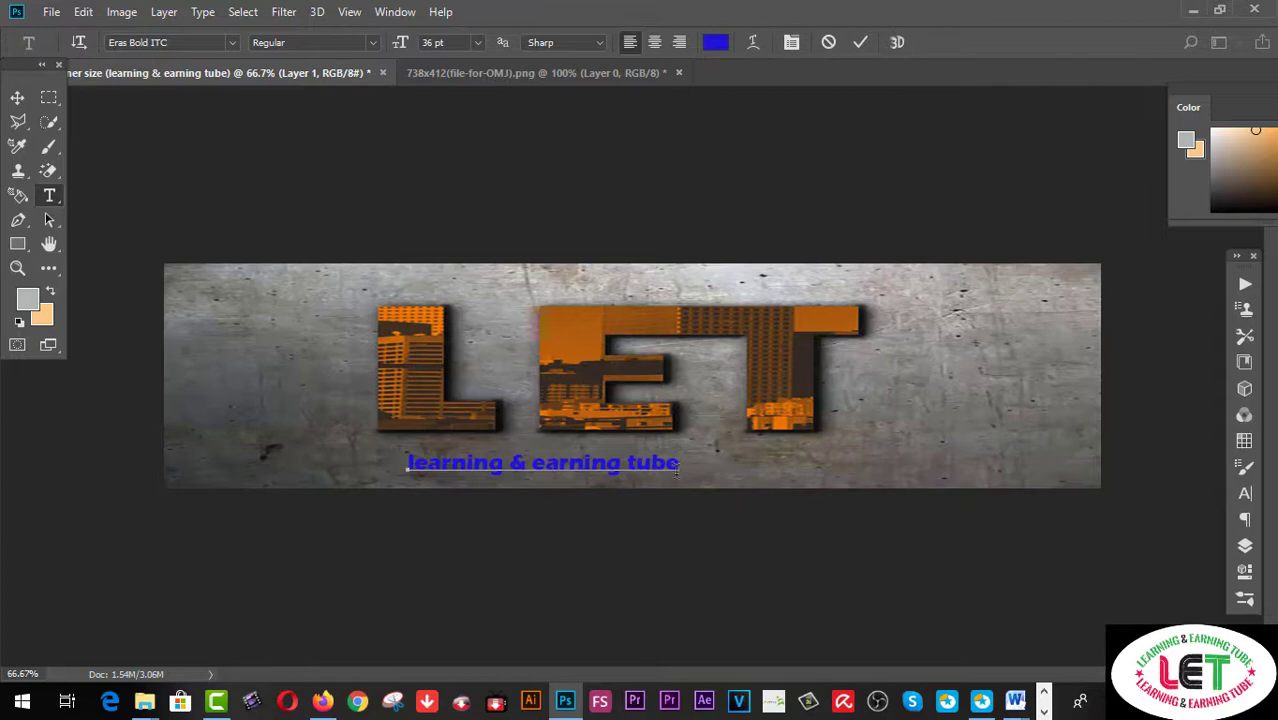
left_click_drag(679, 463, 323, 460)
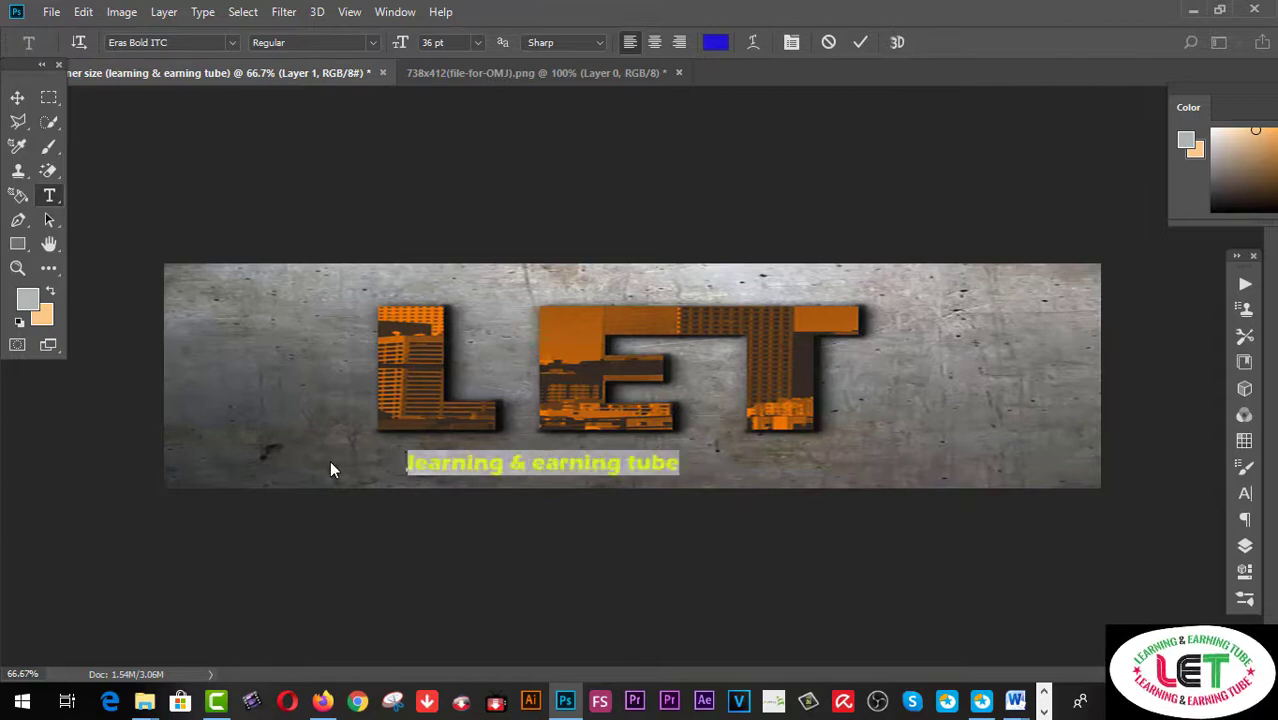
left_click(712, 43)
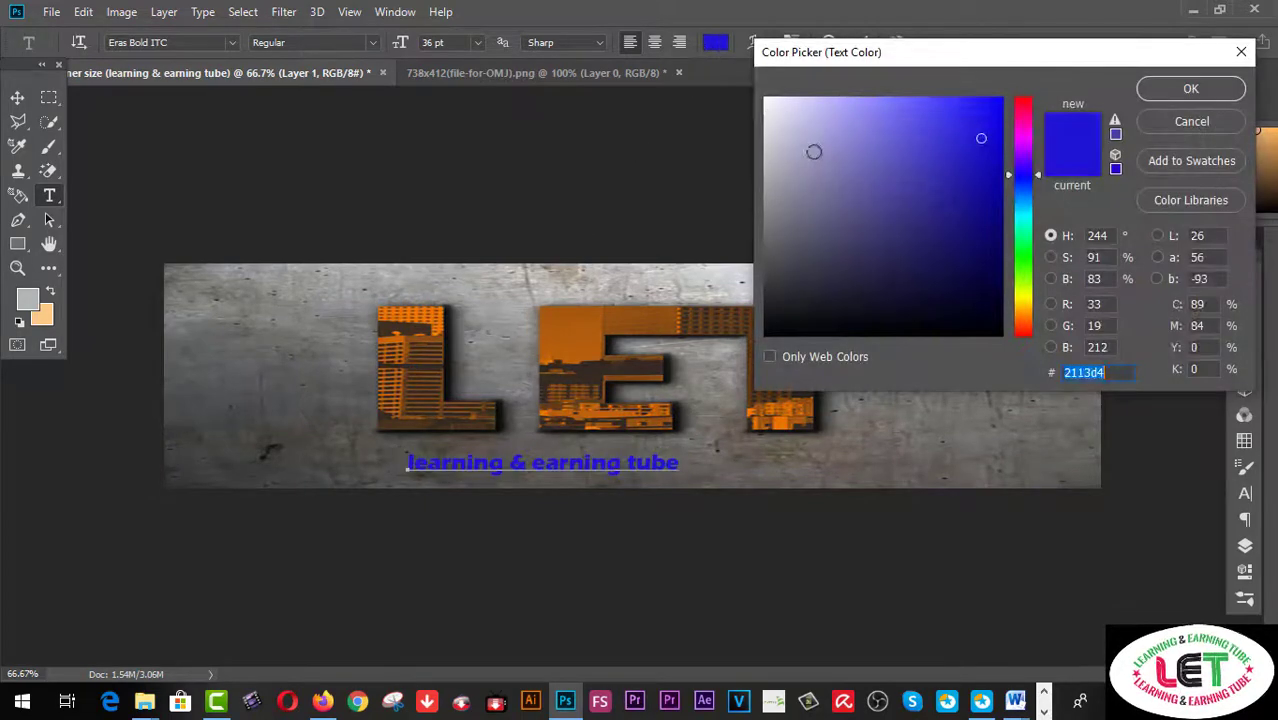
type("ffffff")
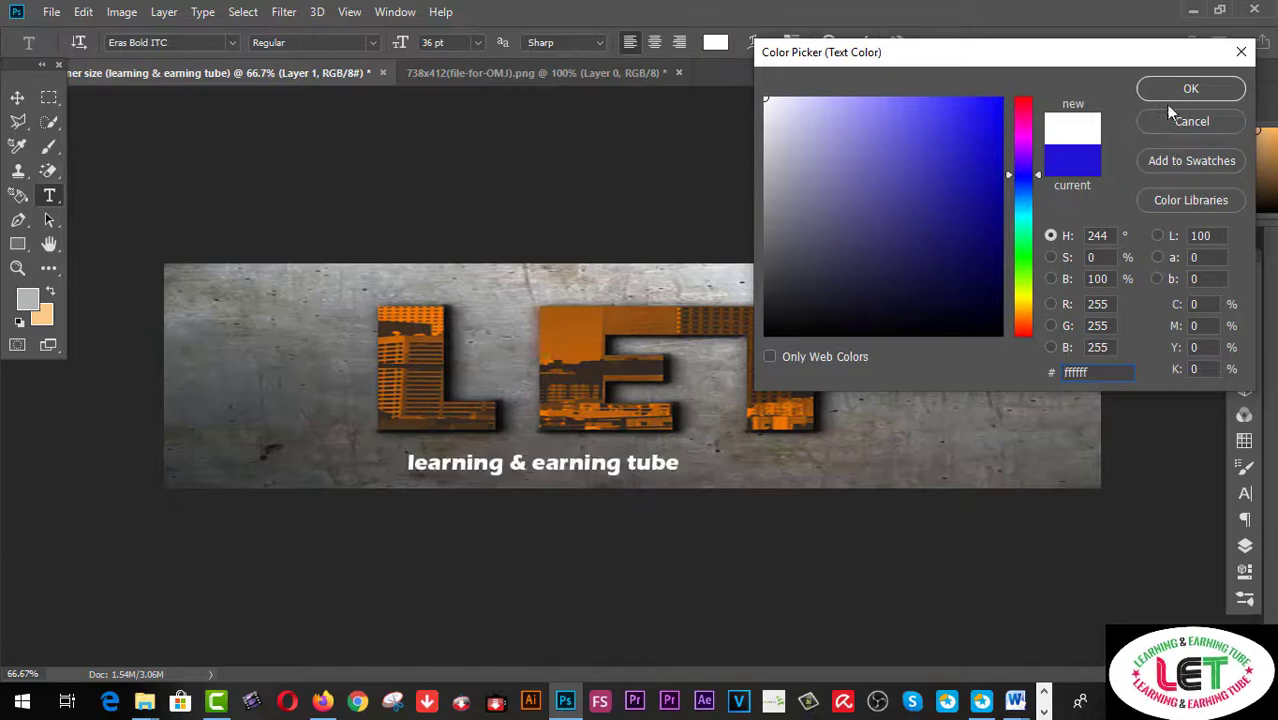
left_click(1185, 92)
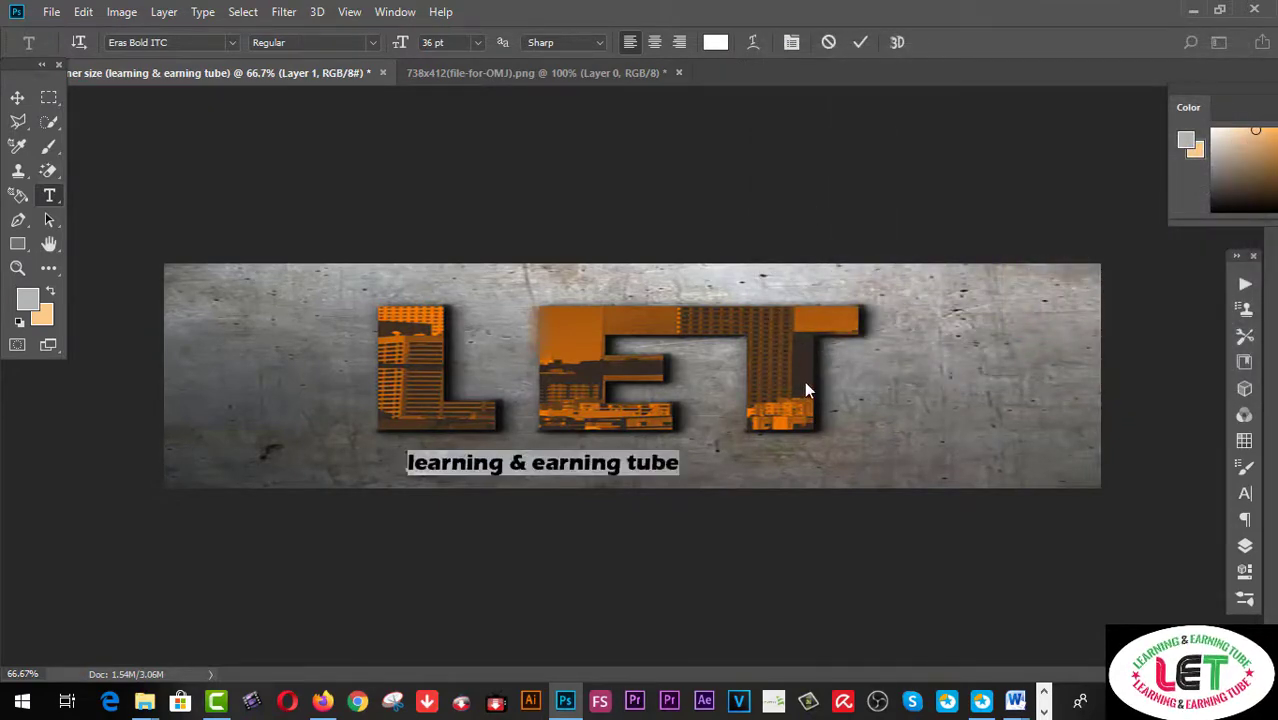
left_click(17, 98)
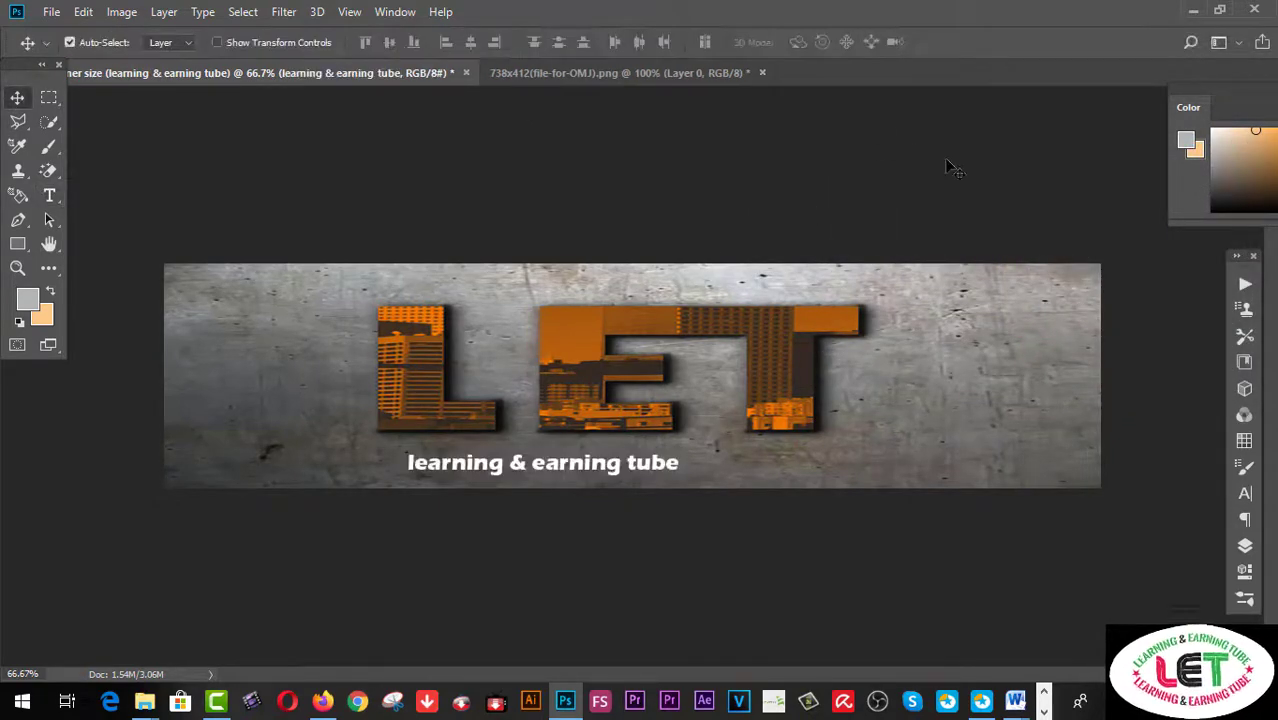
Scale the tagline to about 162% width and 161.5% height and apply the transform.
key("ctrl+t")
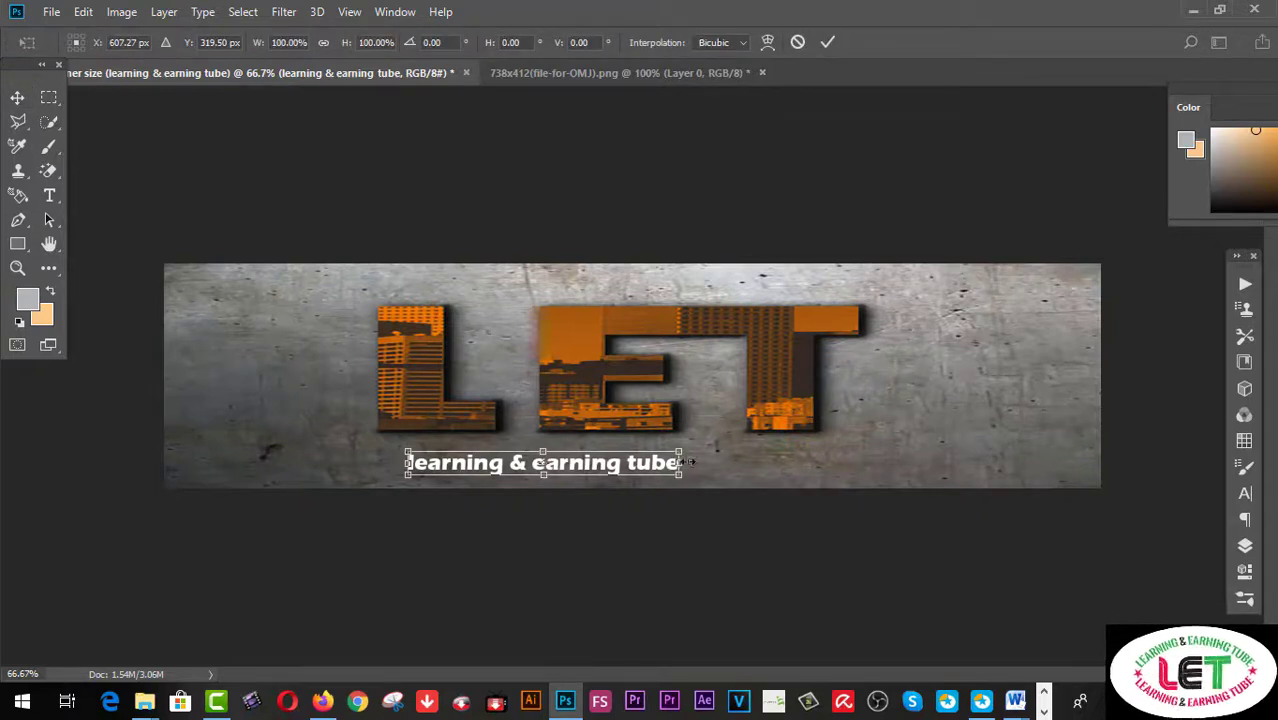
left_click_drag(681, 463, 814, 450)
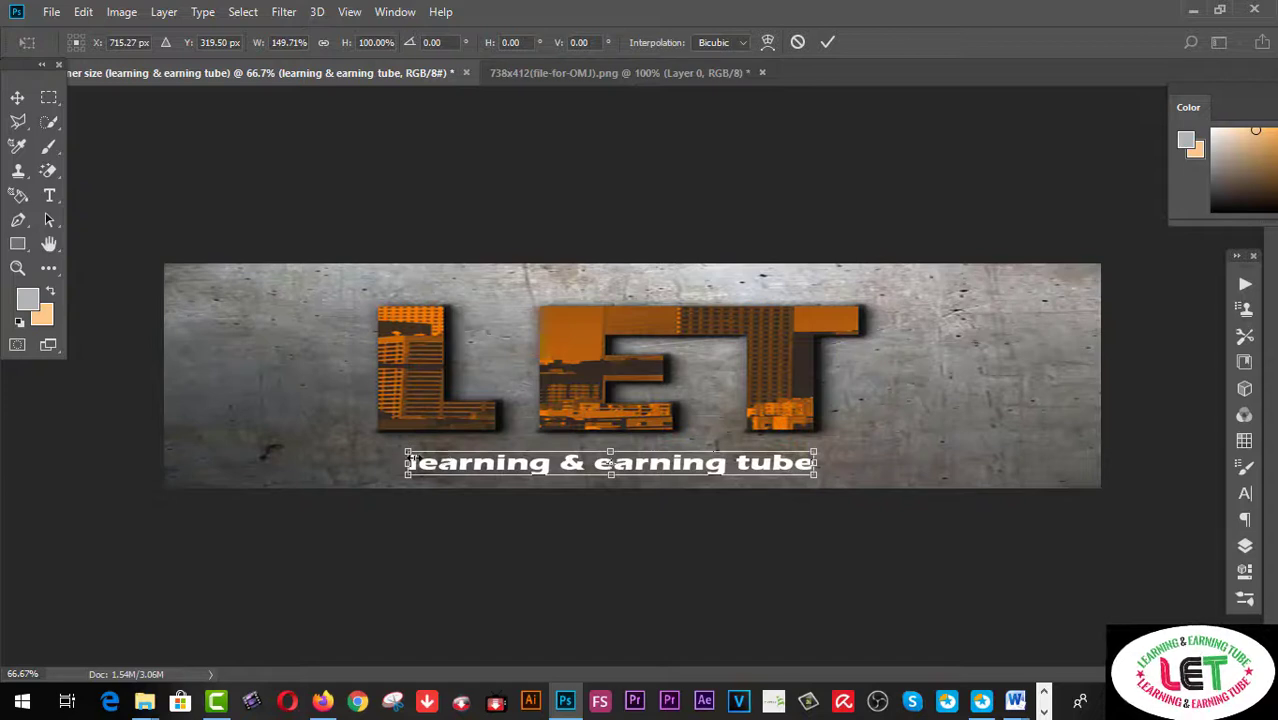
left_click_drag(409, 461, 378, 461)
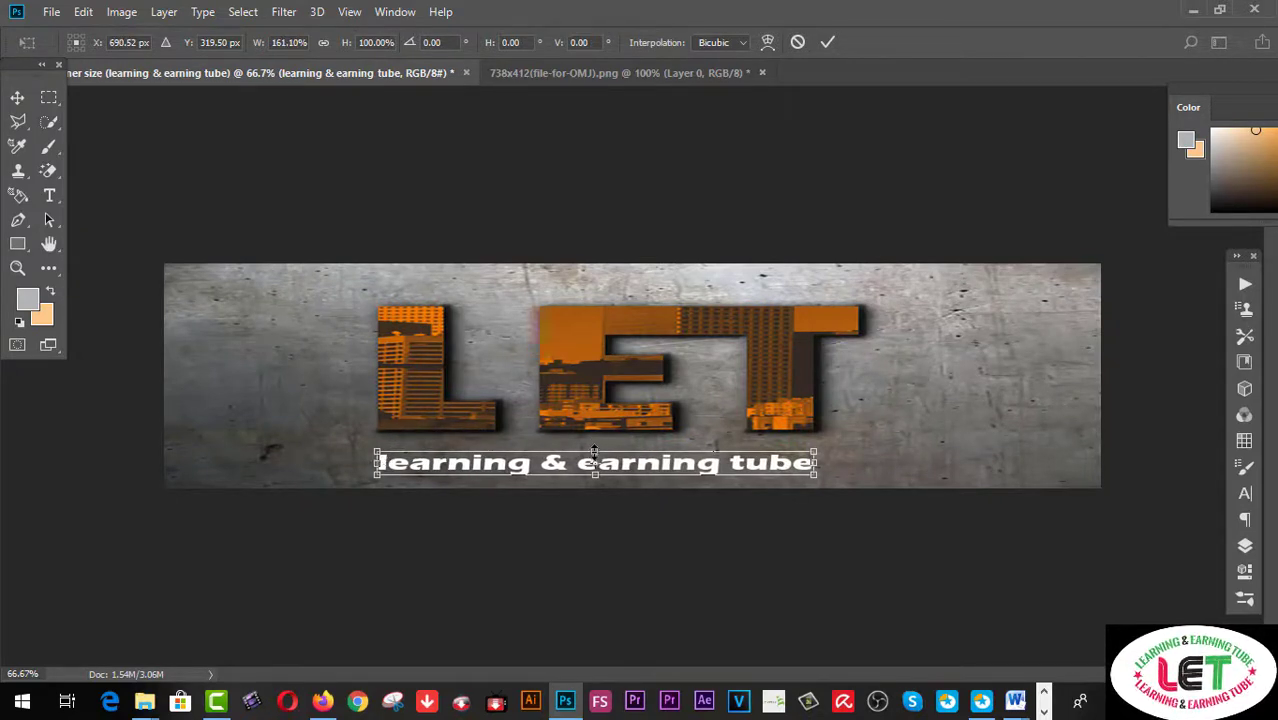
left_click_drag(595, 451, 596, 437)
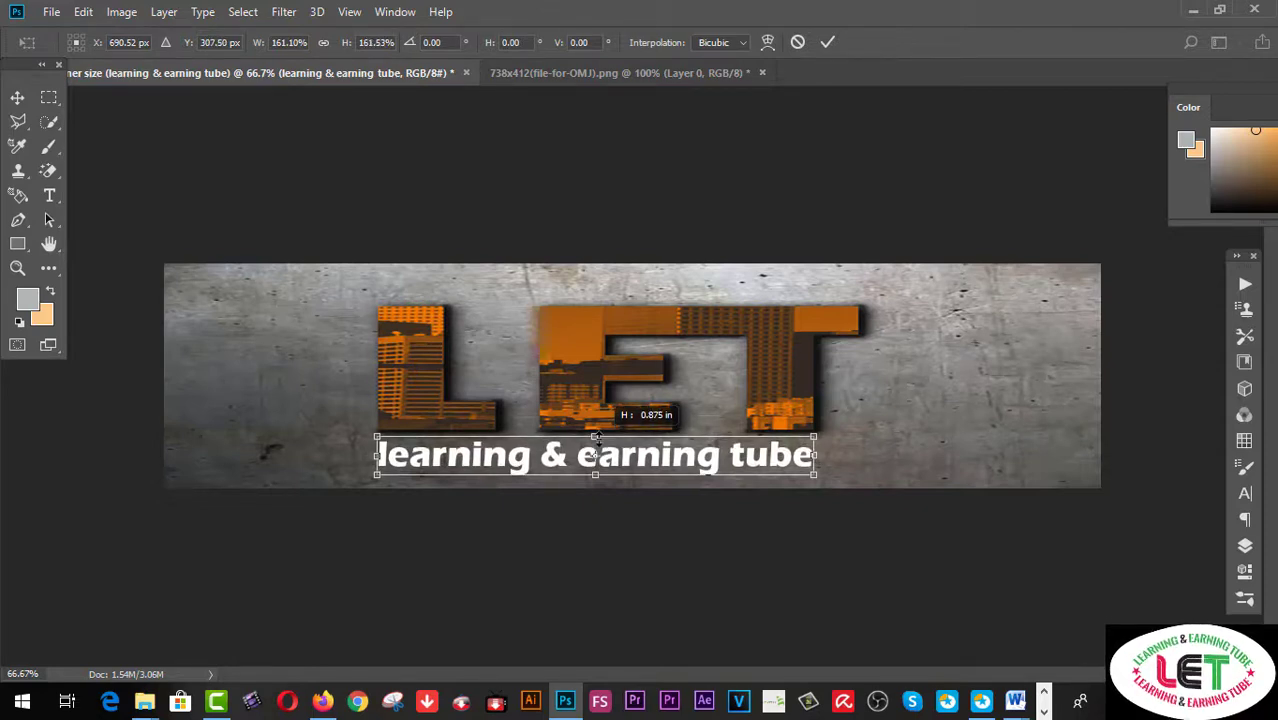
left_click_drag(595, 437, 595, 437)
left_click_drag(815, 456, 815, 455)
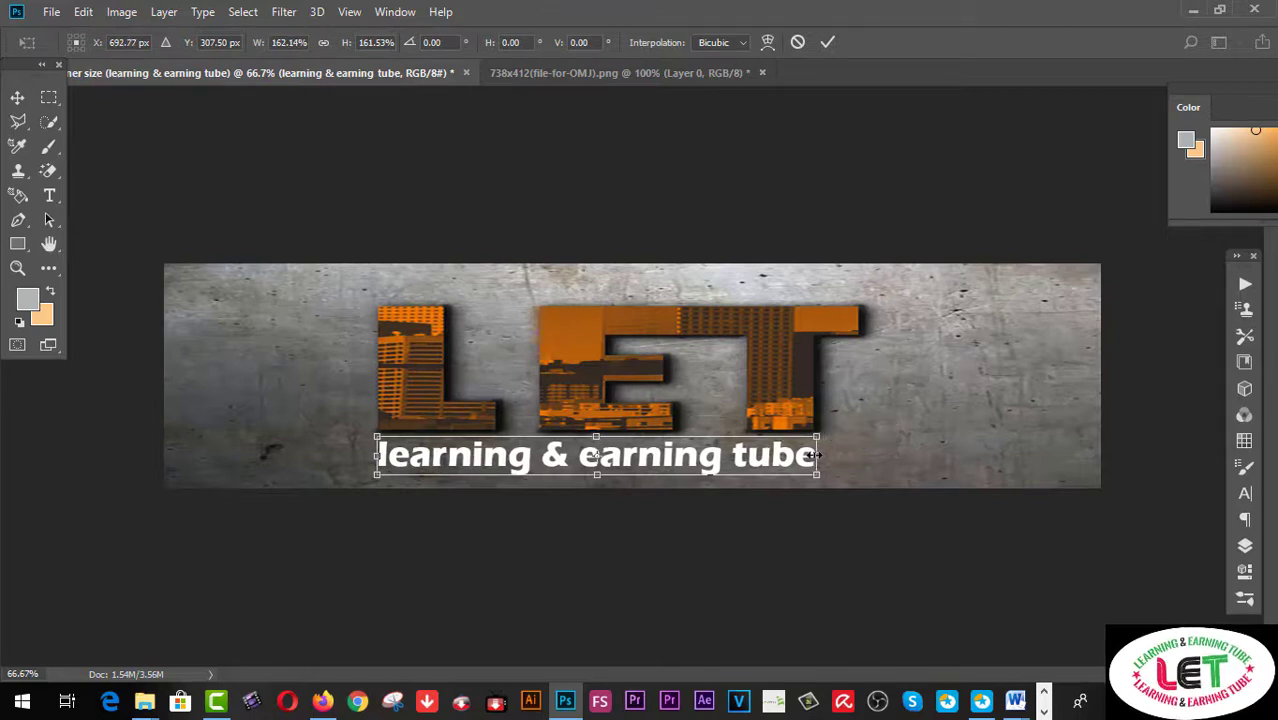
left_click(17, 97)
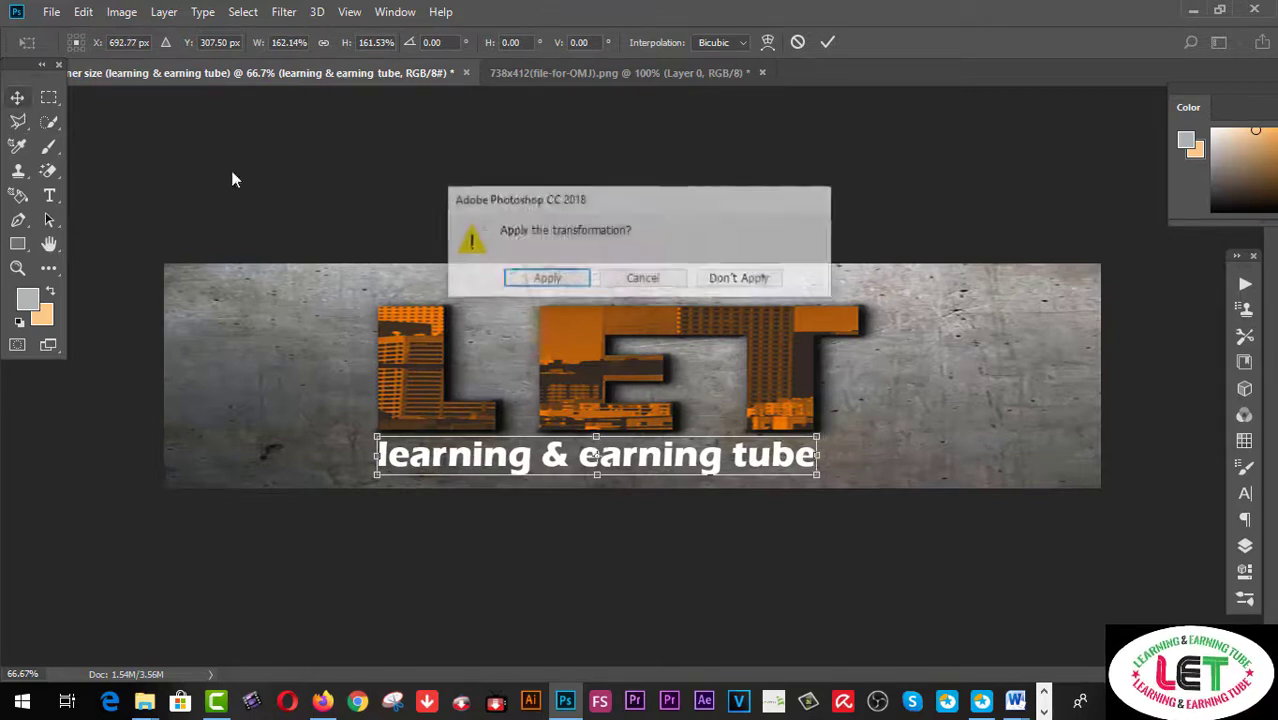
left_click(546, 279)
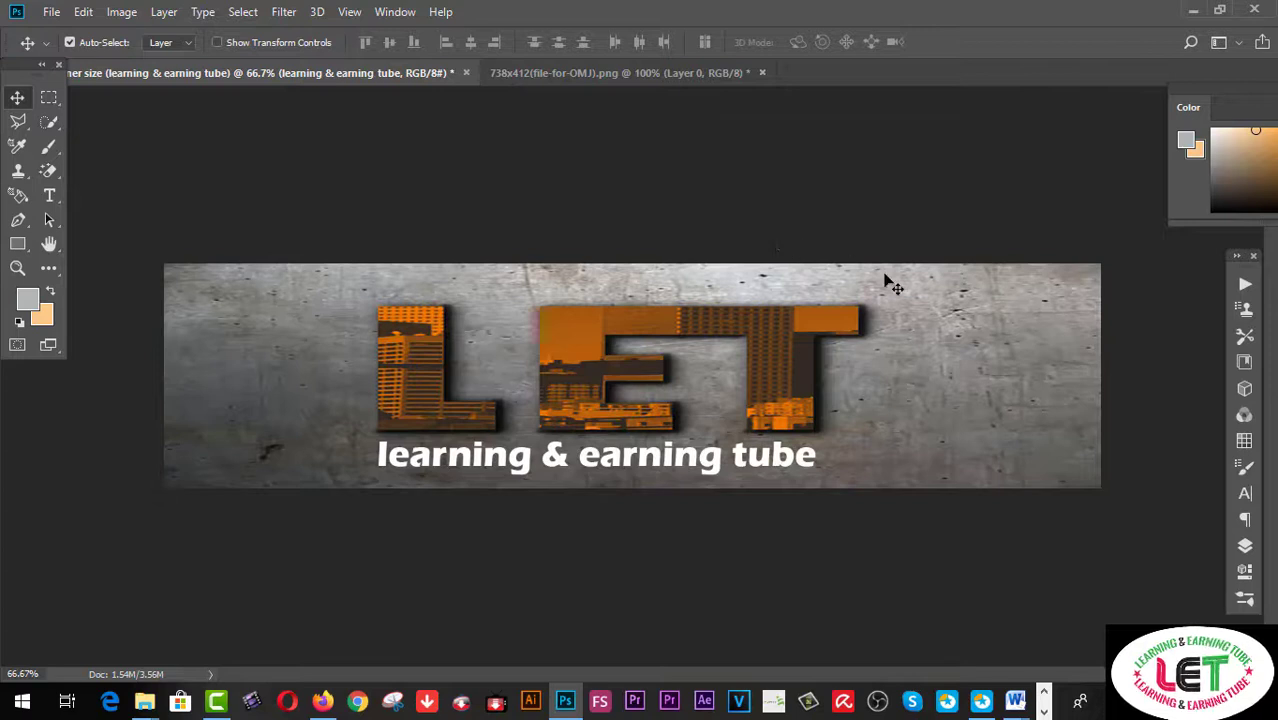
Open the tagline layer's Layer Style dialog and enable a single Drop Shadow.
left_click(1246, 548)
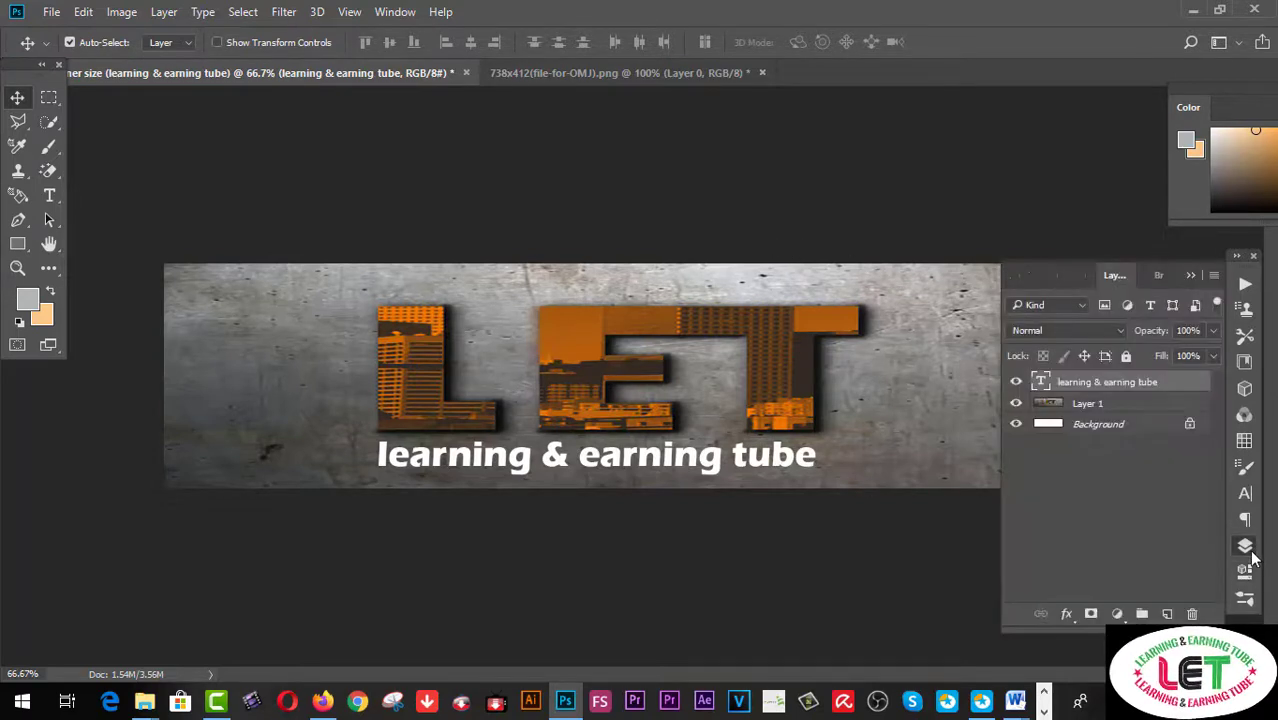
double_click(1198, 382)
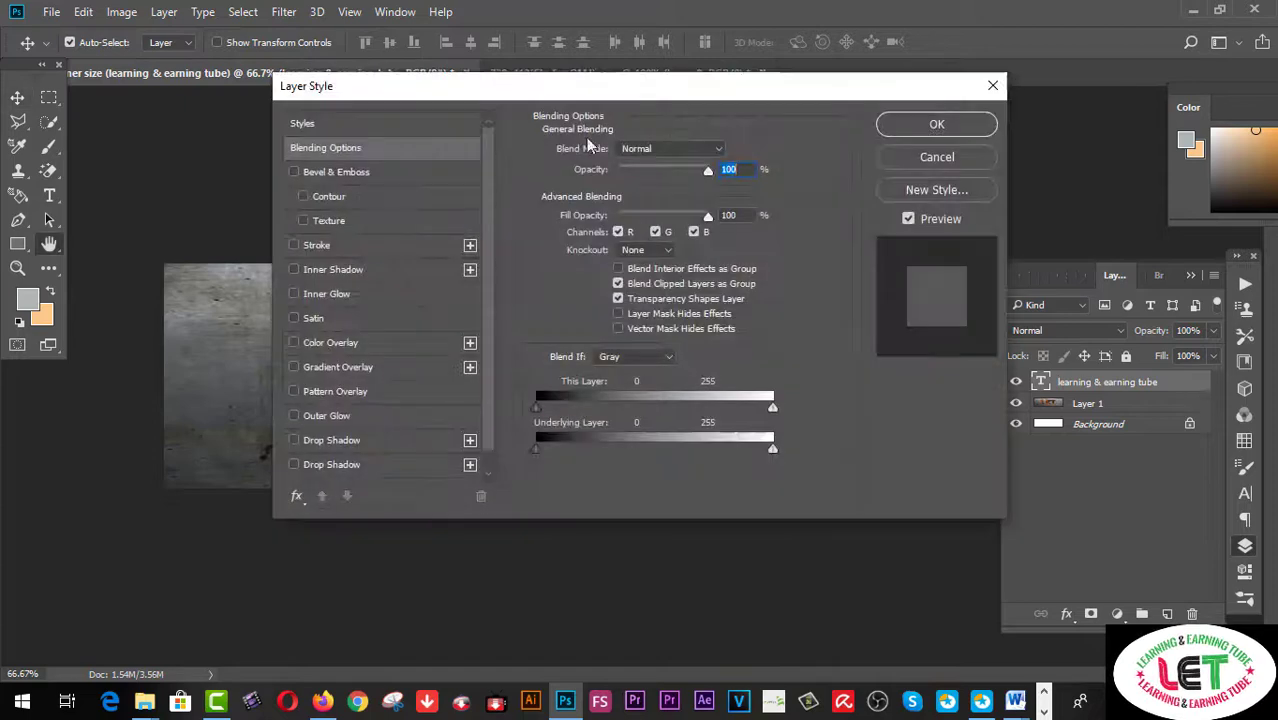
left_click_drag(490, 90, 945, 10)
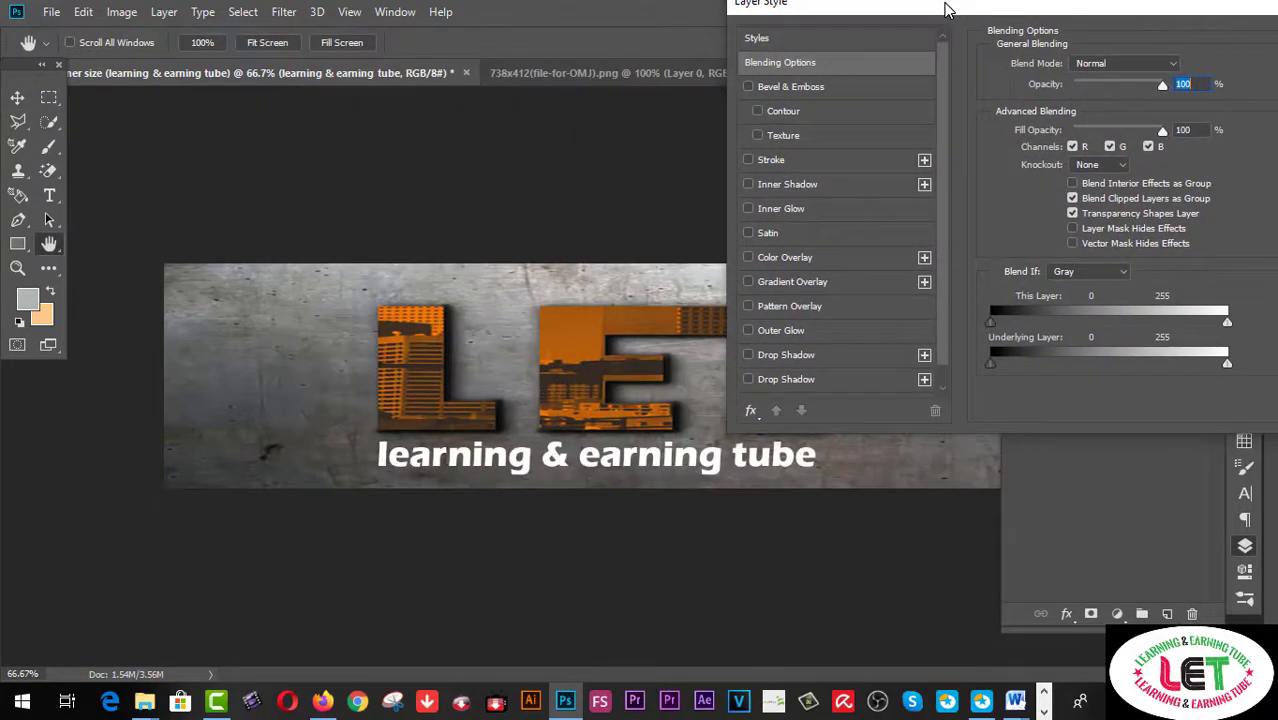
left_click(748, 380)
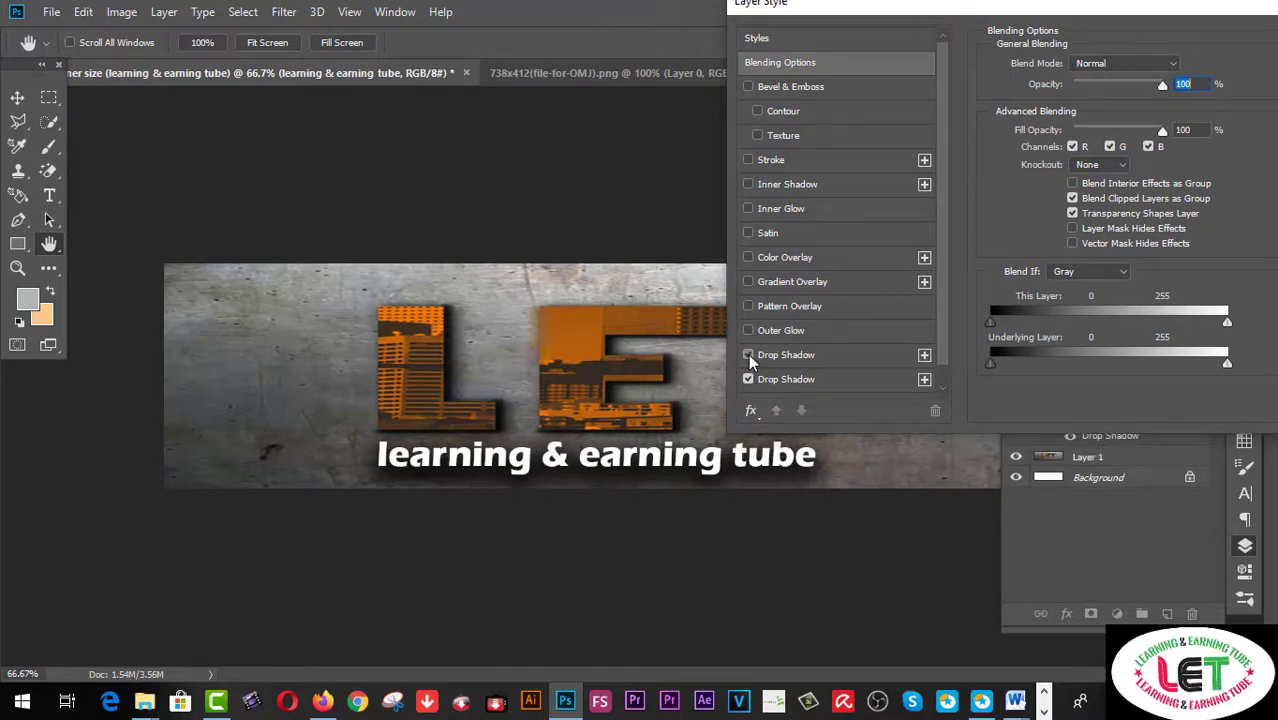
left_click(748, 379)
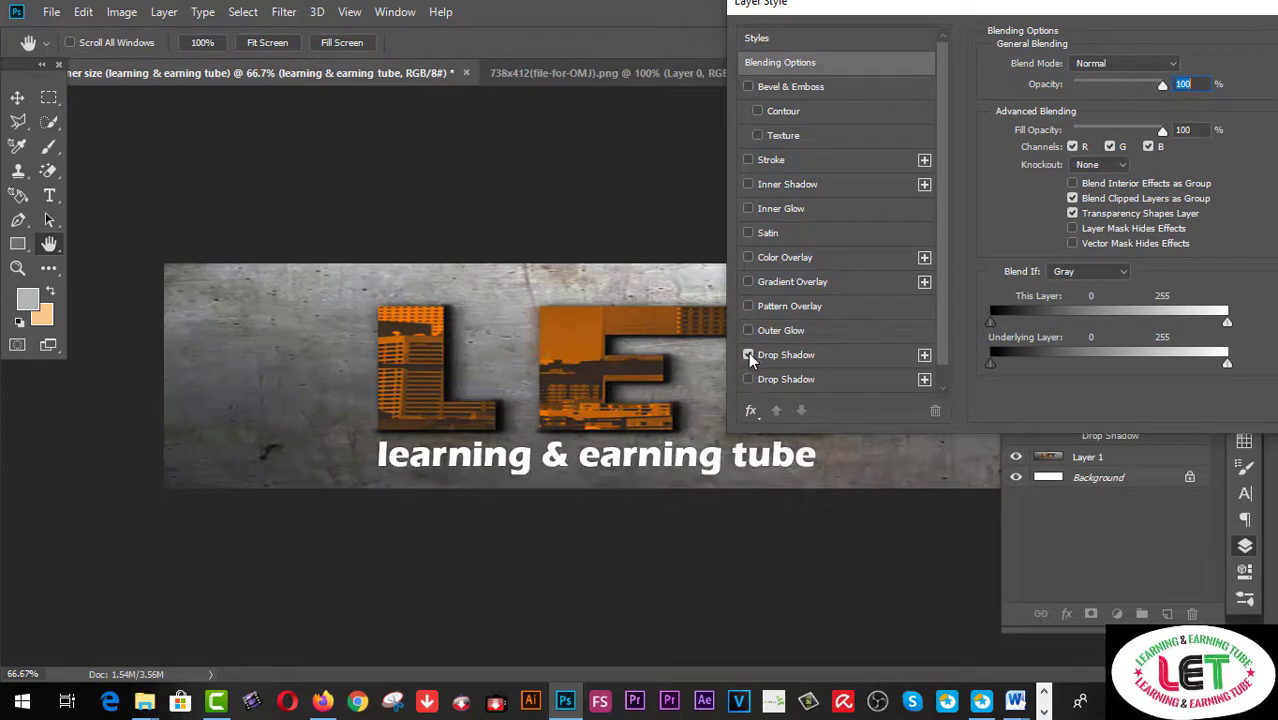
left_click(748, 355)
left_click(748, 380)
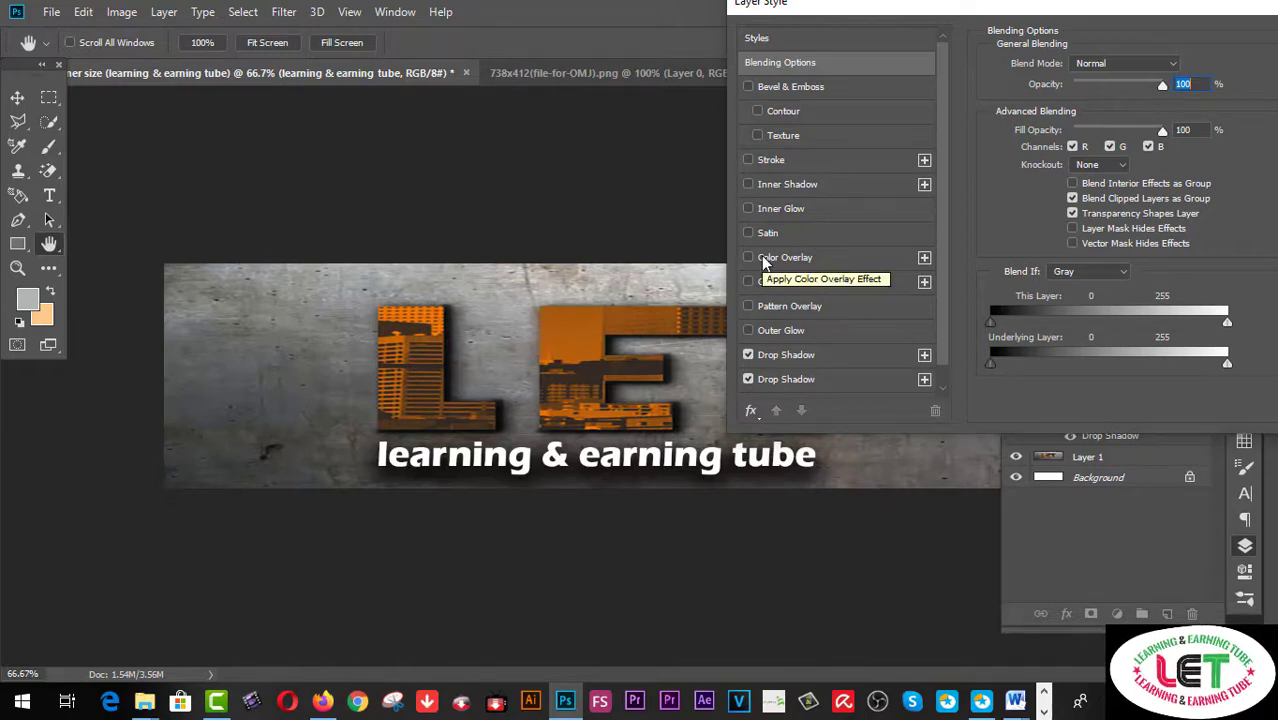
left_click(749, 381)
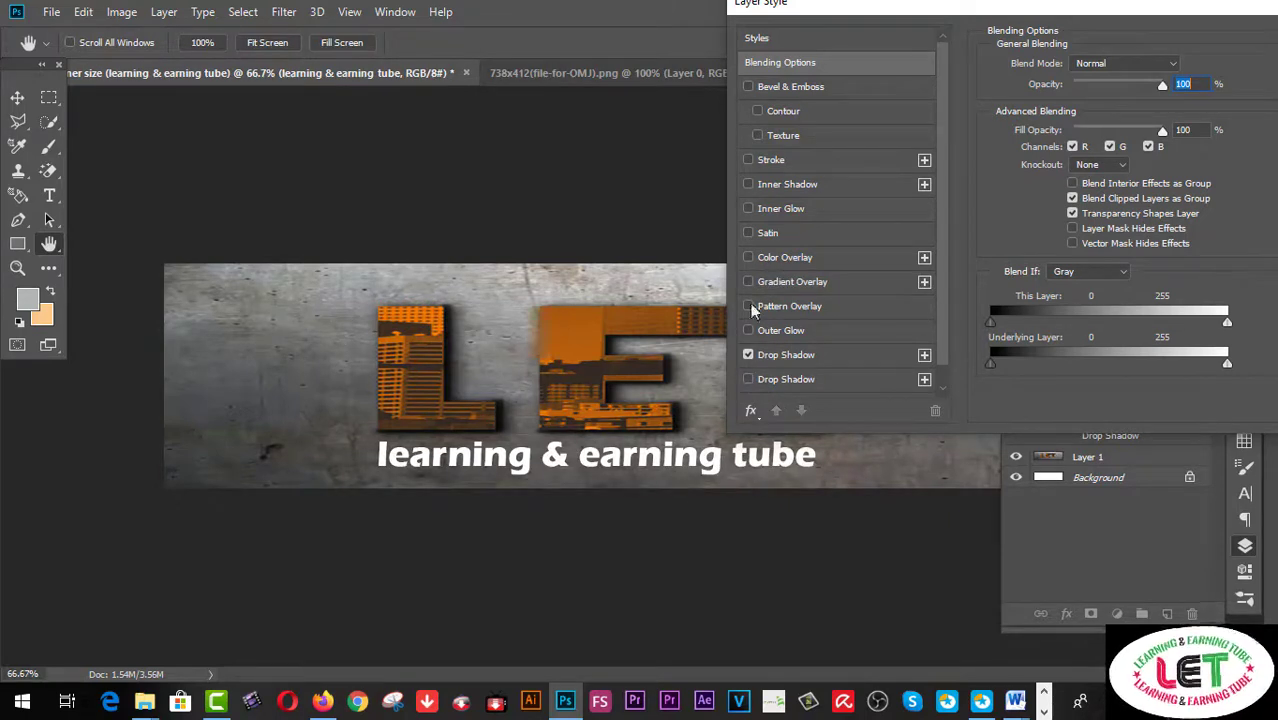
Add Inner Glow and Pattern Overlay after trying Inner Shadow, Satin, Stroke and Gradient Overlay.
left_click(750, 208)
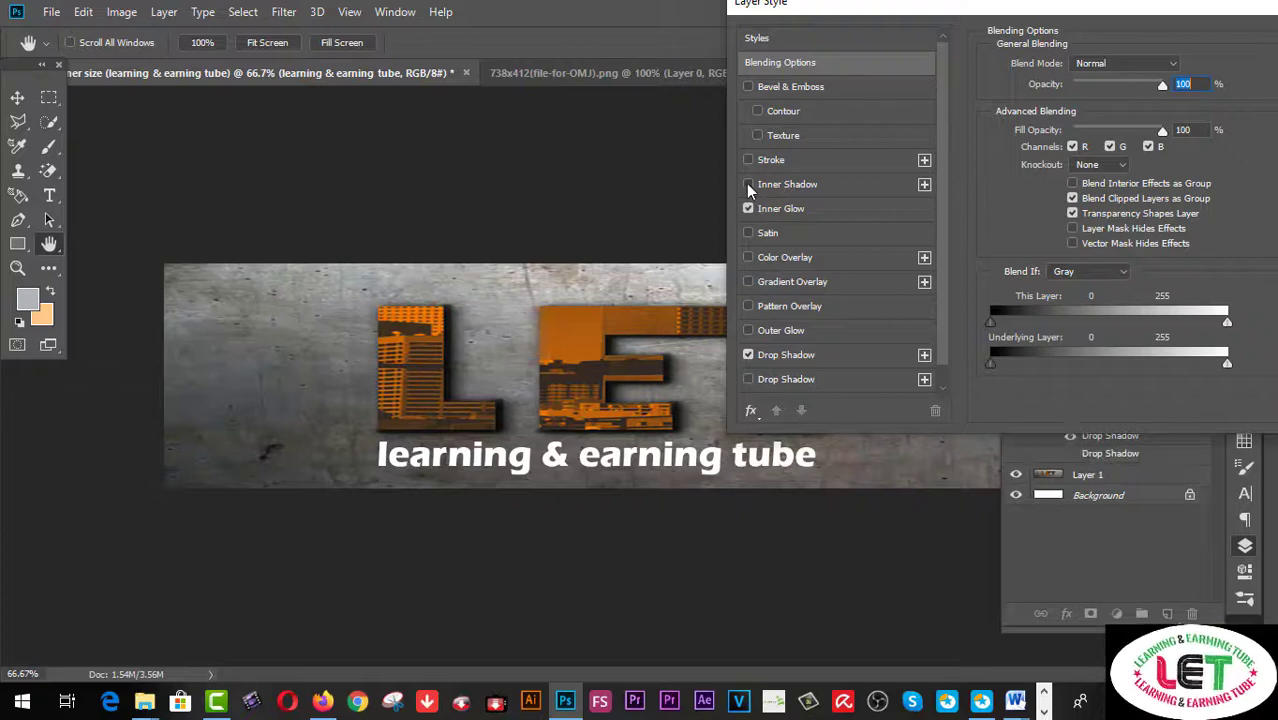
left_click(749, 185)
left_click(749, 186)
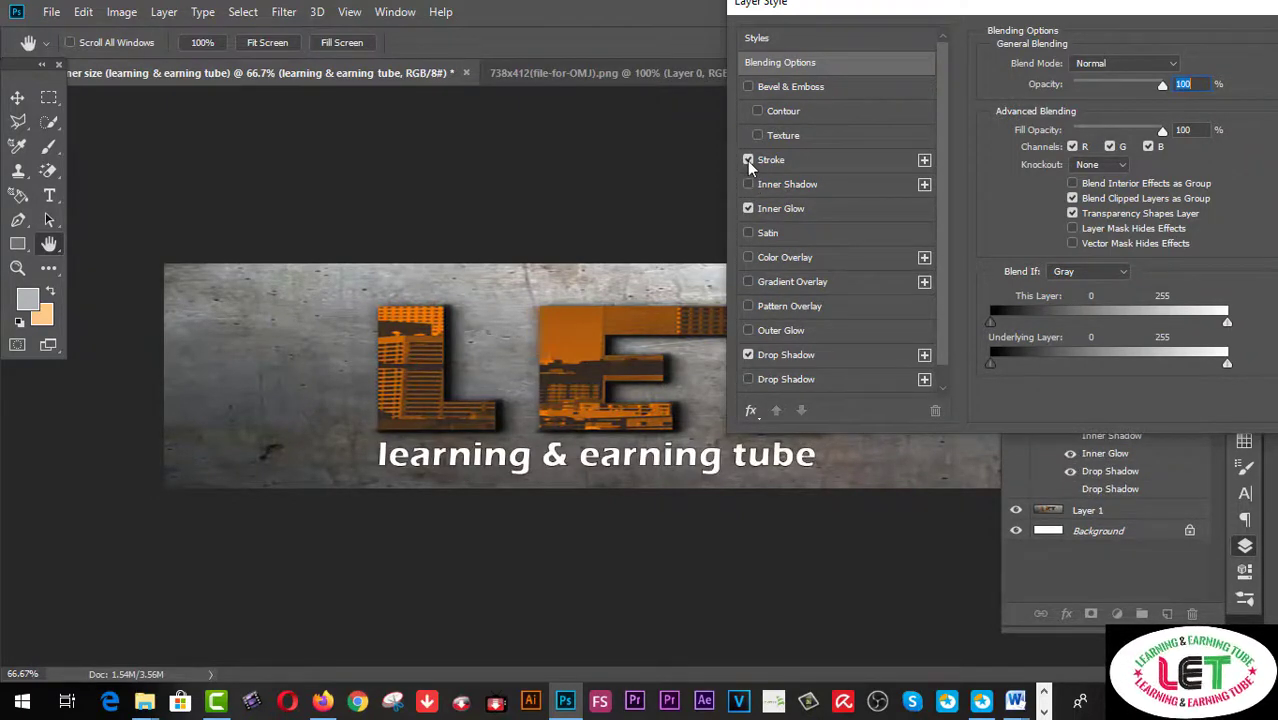
left_click(749, 209)
left_click(749, 234)
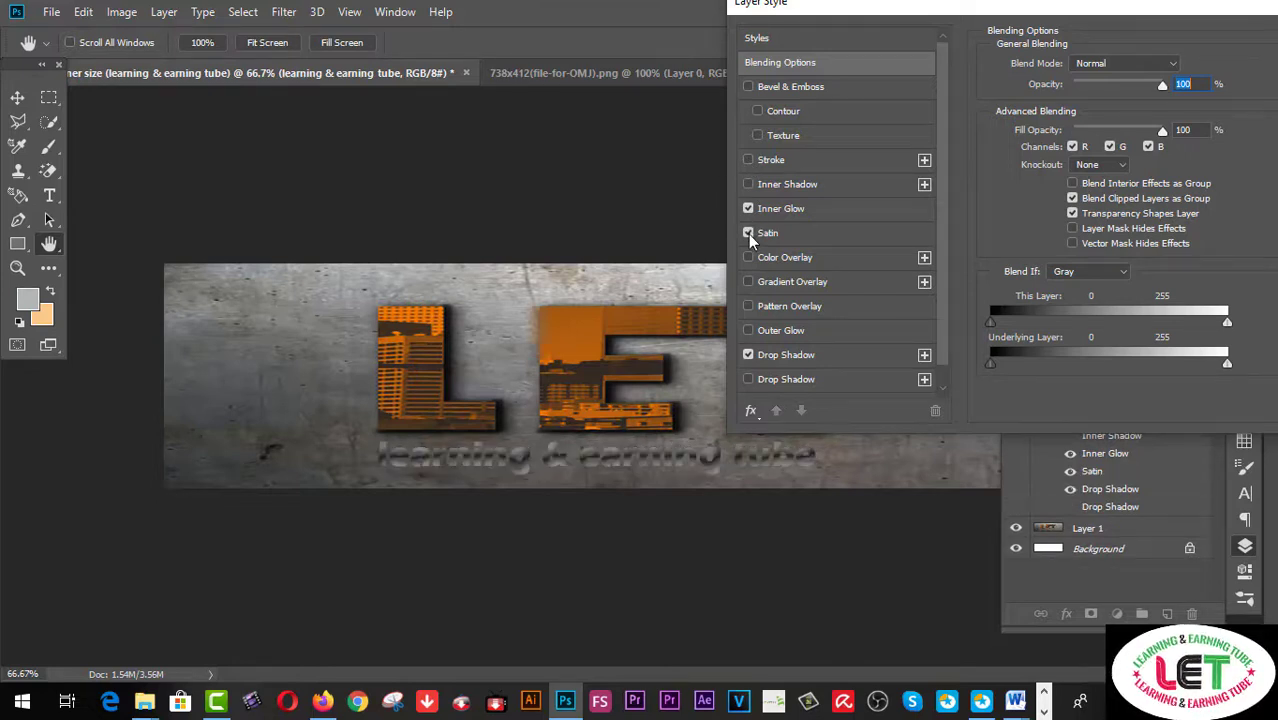
left_click(748, 234)
left_click(748, 160)
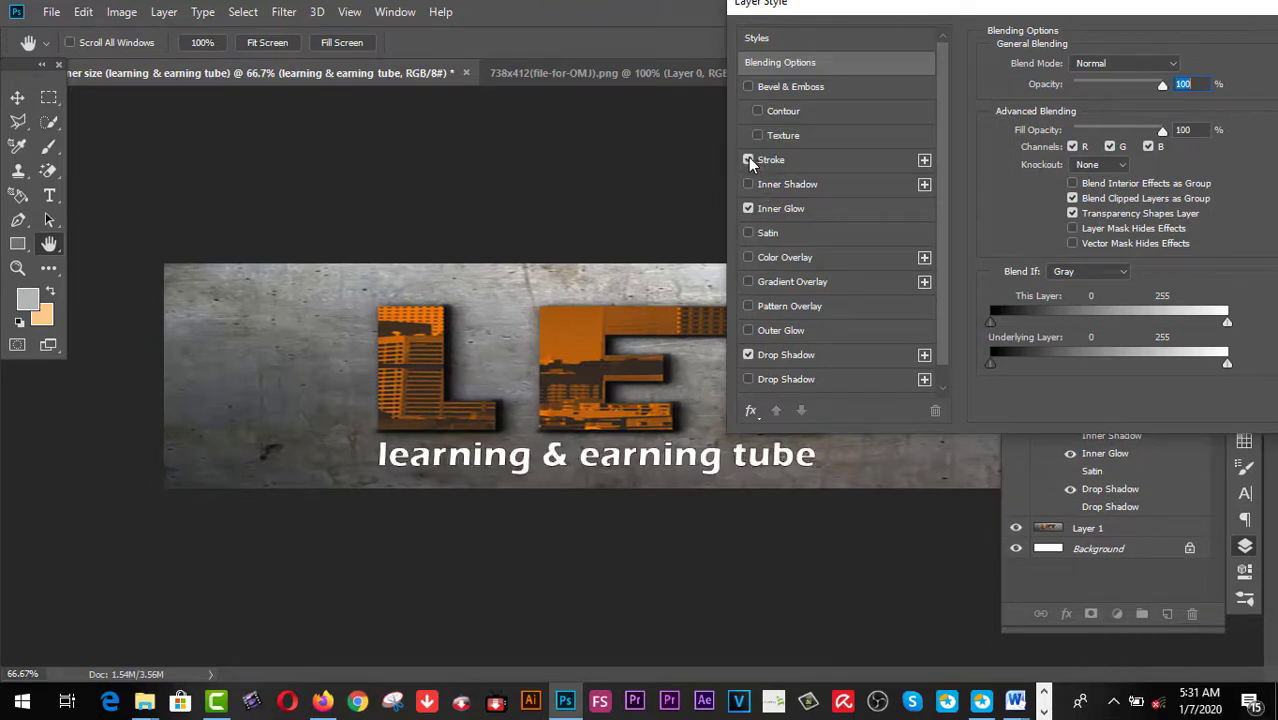
left_click(748, 160)
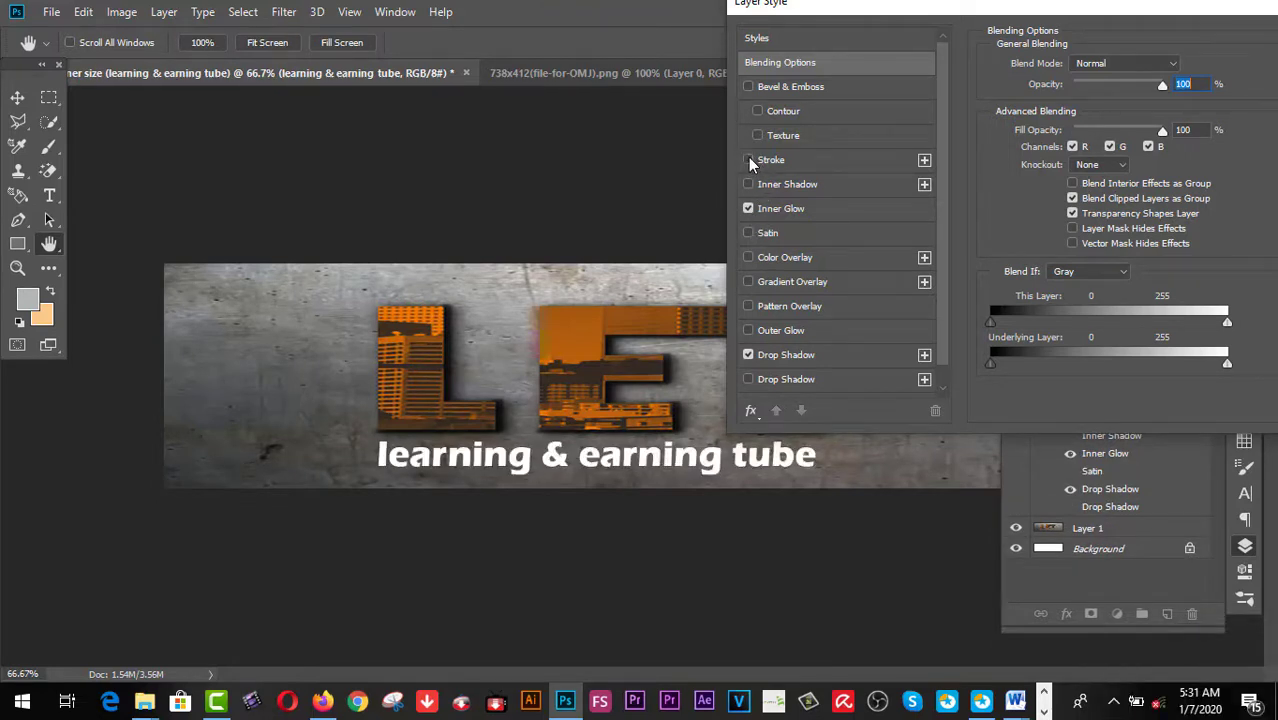
left_click(748, 282)
left_click(747, 283)
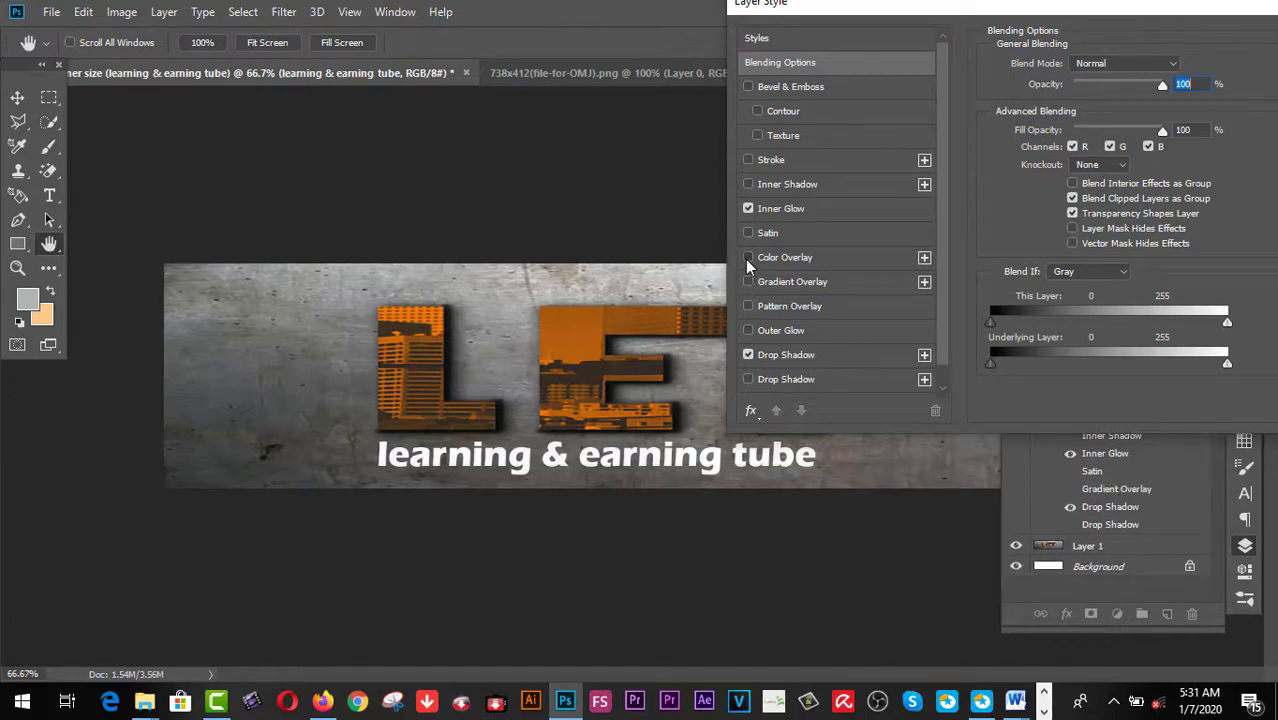
left_click(746, 258)
left_click(748, 307)
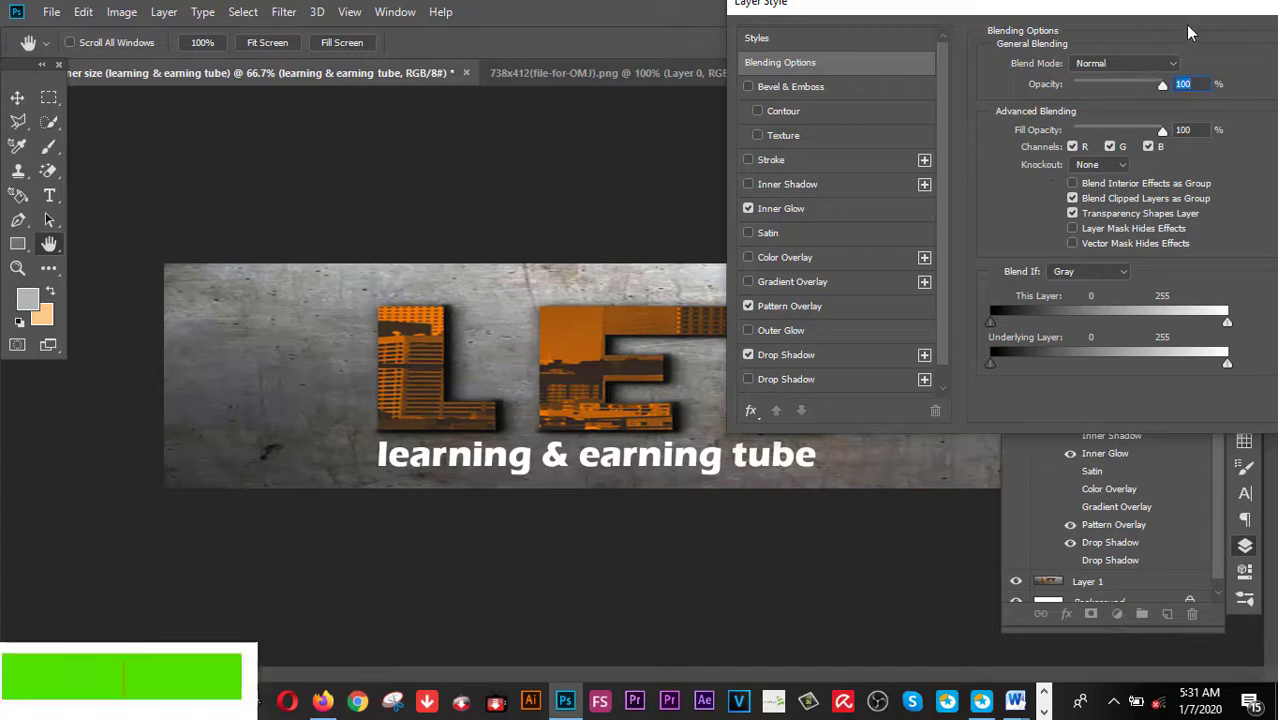
mouse_move(1088, 14)
left_mouse_down()
mouse_move(836, 82)
mouse_move(320, 264)
left_mouse_up()
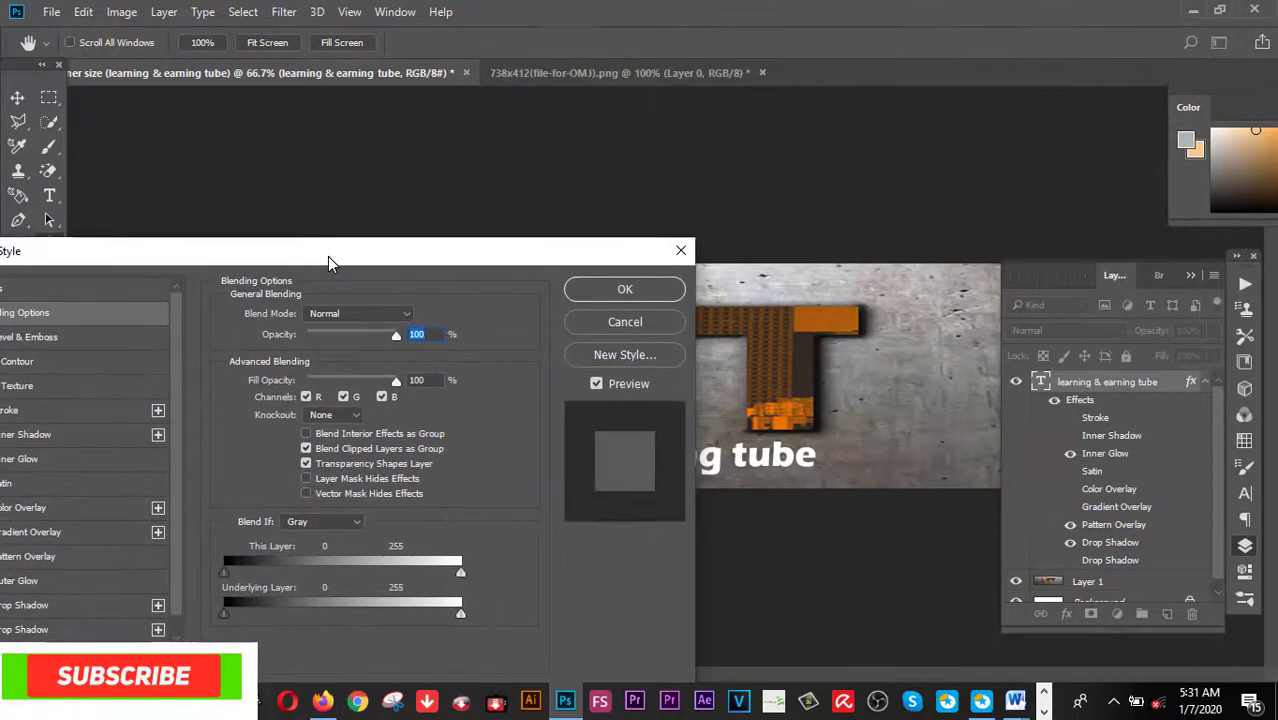
Apply the tagline effects, hide the Layers panel and zoom out on the banner.
left_click(625, 291)
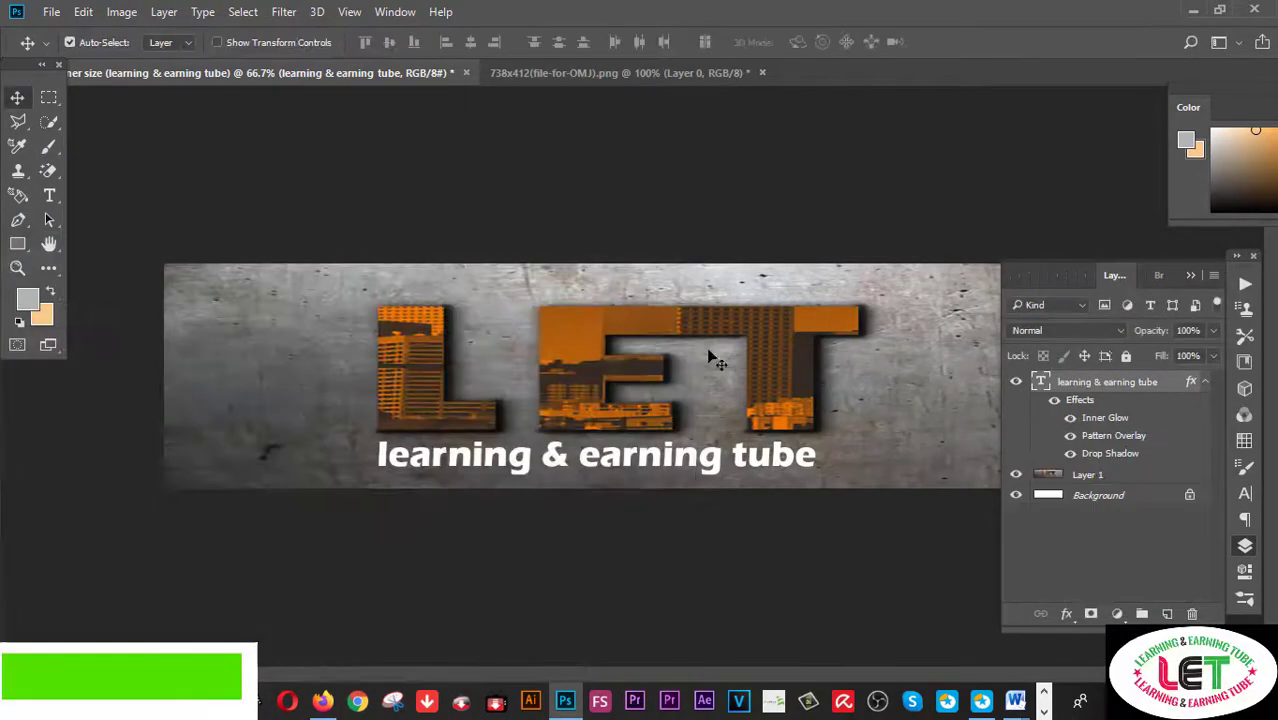
left_click(1187, 276)
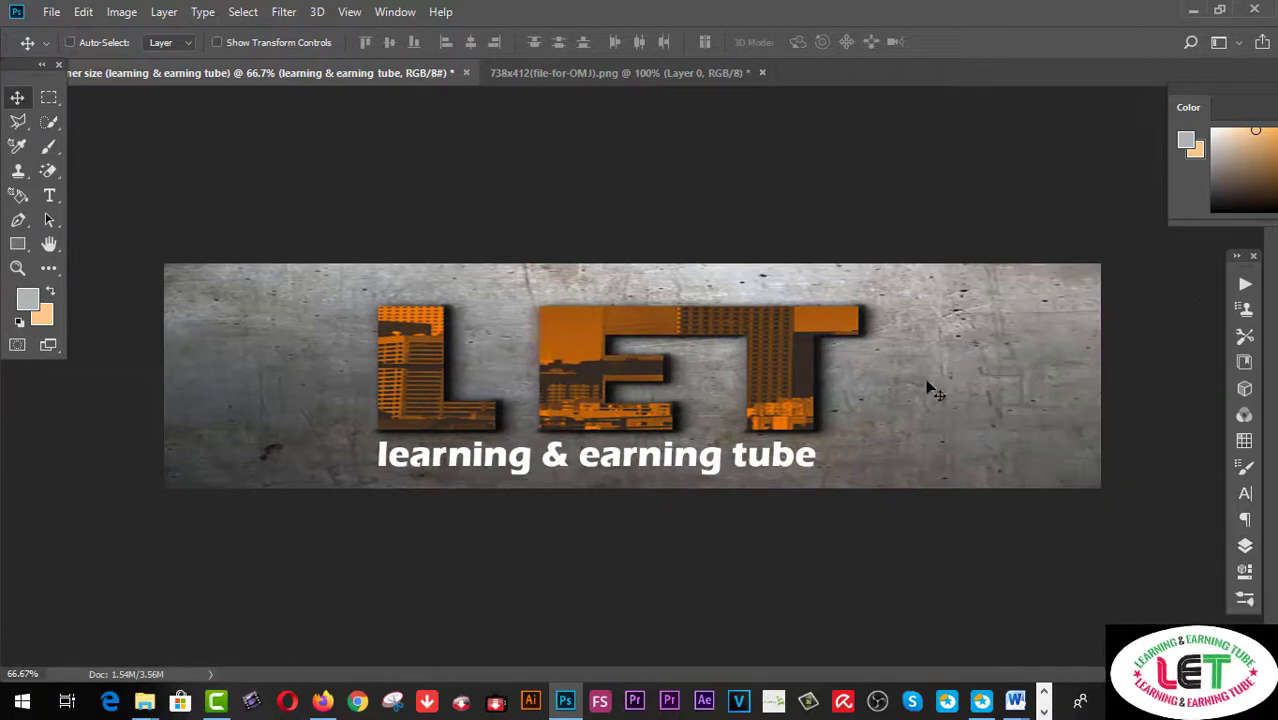
scroll(798, 430, "down", 2)
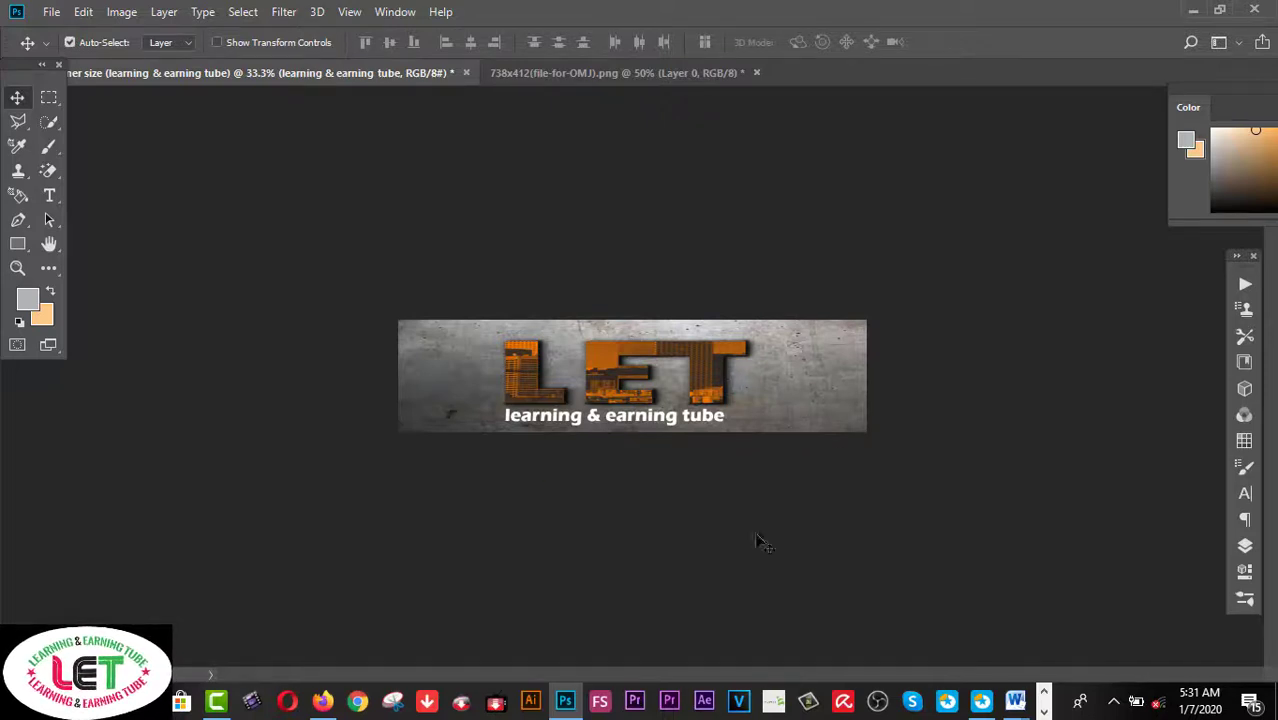
Review Export Preferences without changes, then launch Save for Web (Legacy) for the banner.
left_click(50, 12)
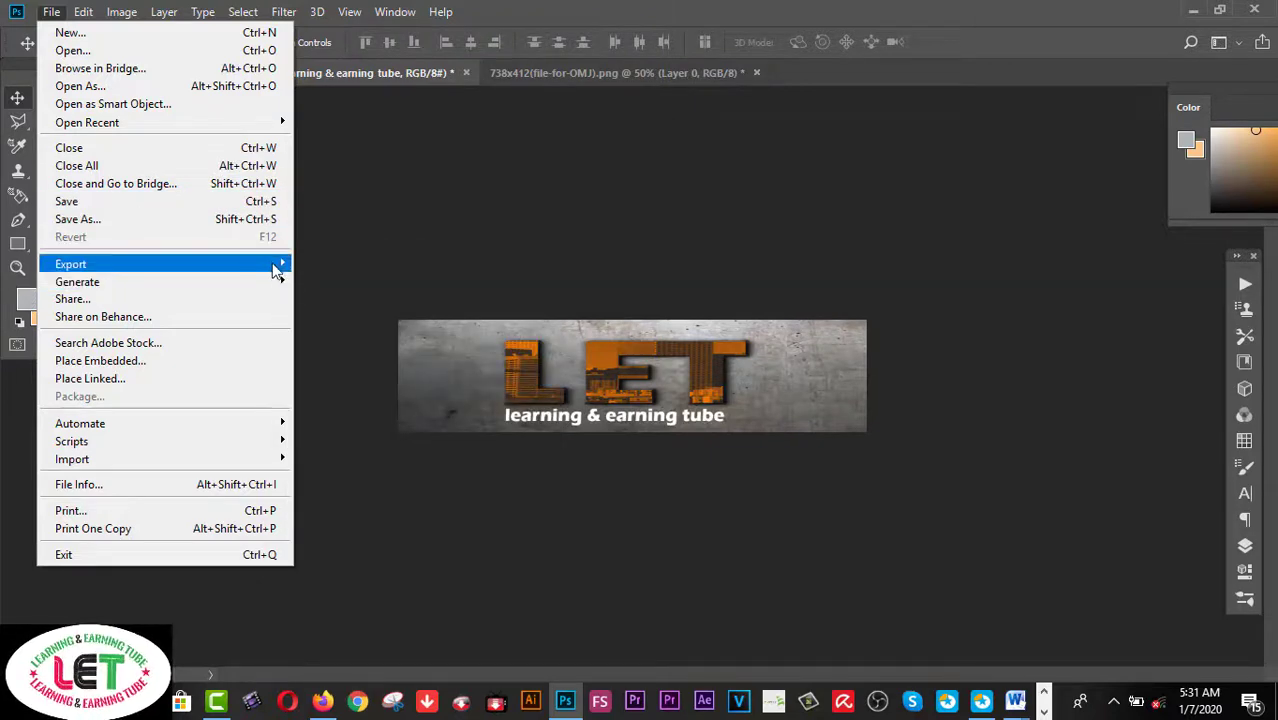
left_click(350, 307)
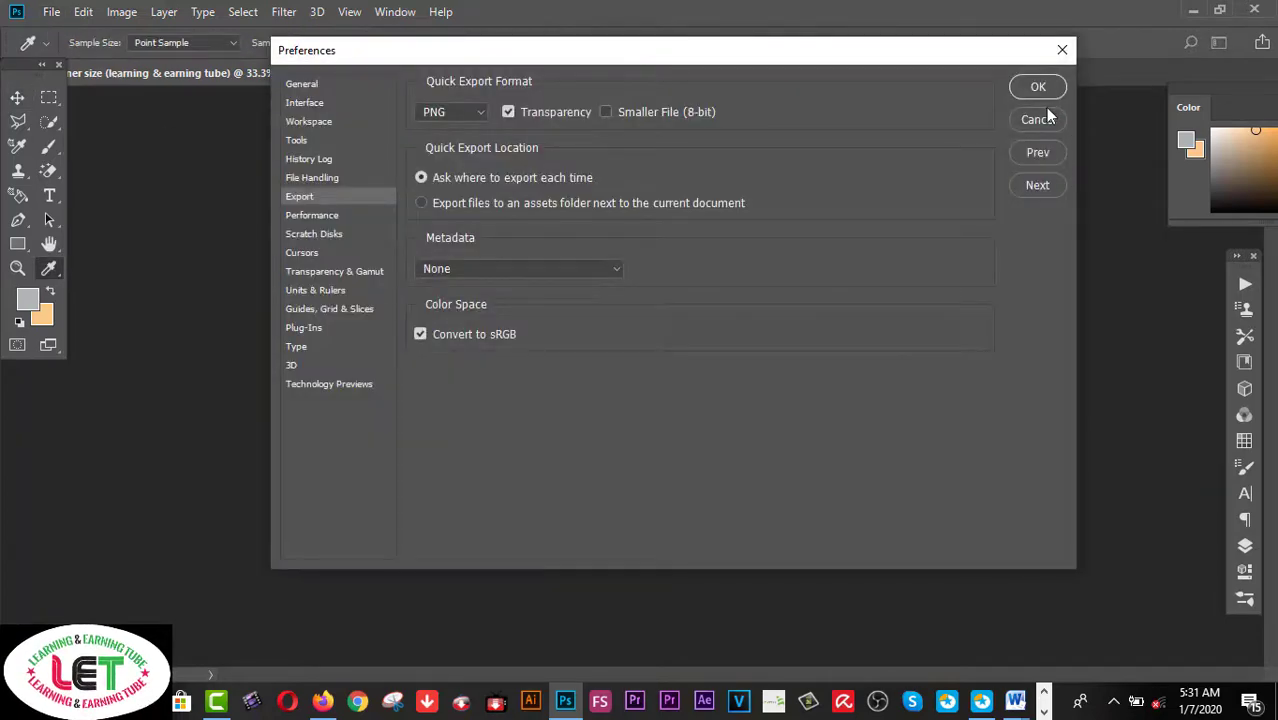
left_click(1035, 120)
left_click(51, 12)
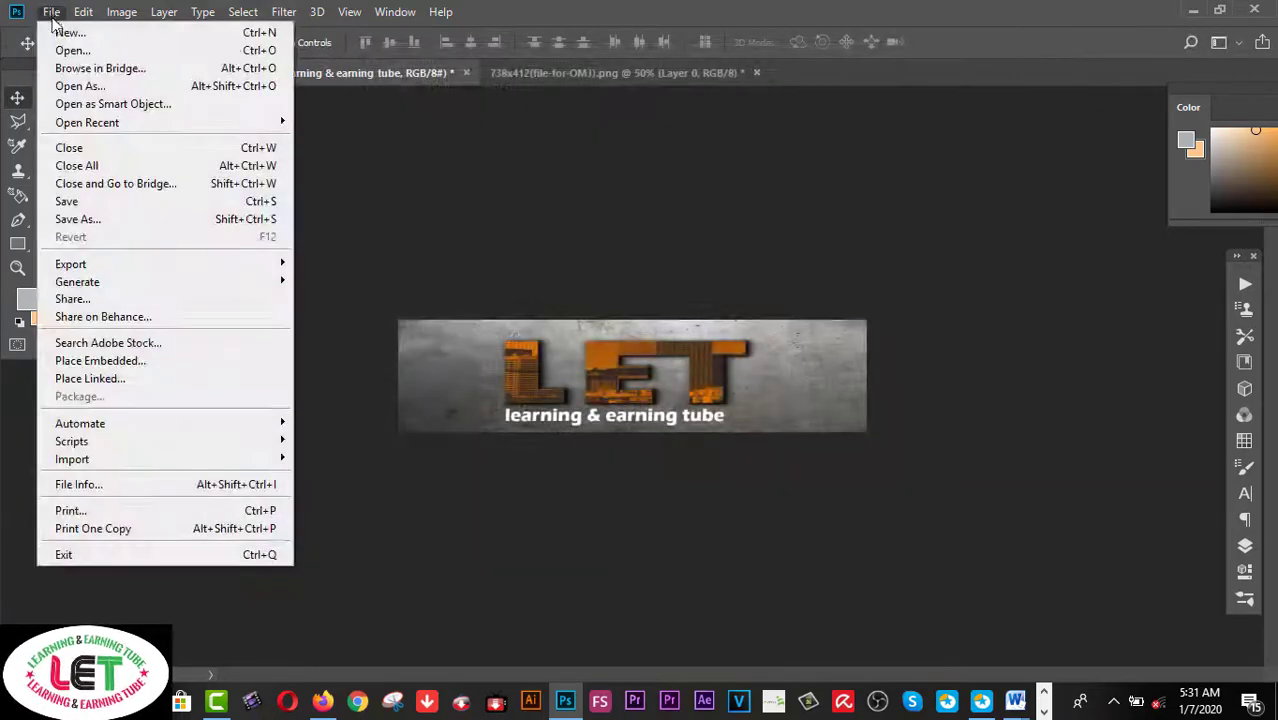
mouse_move(71, 264)
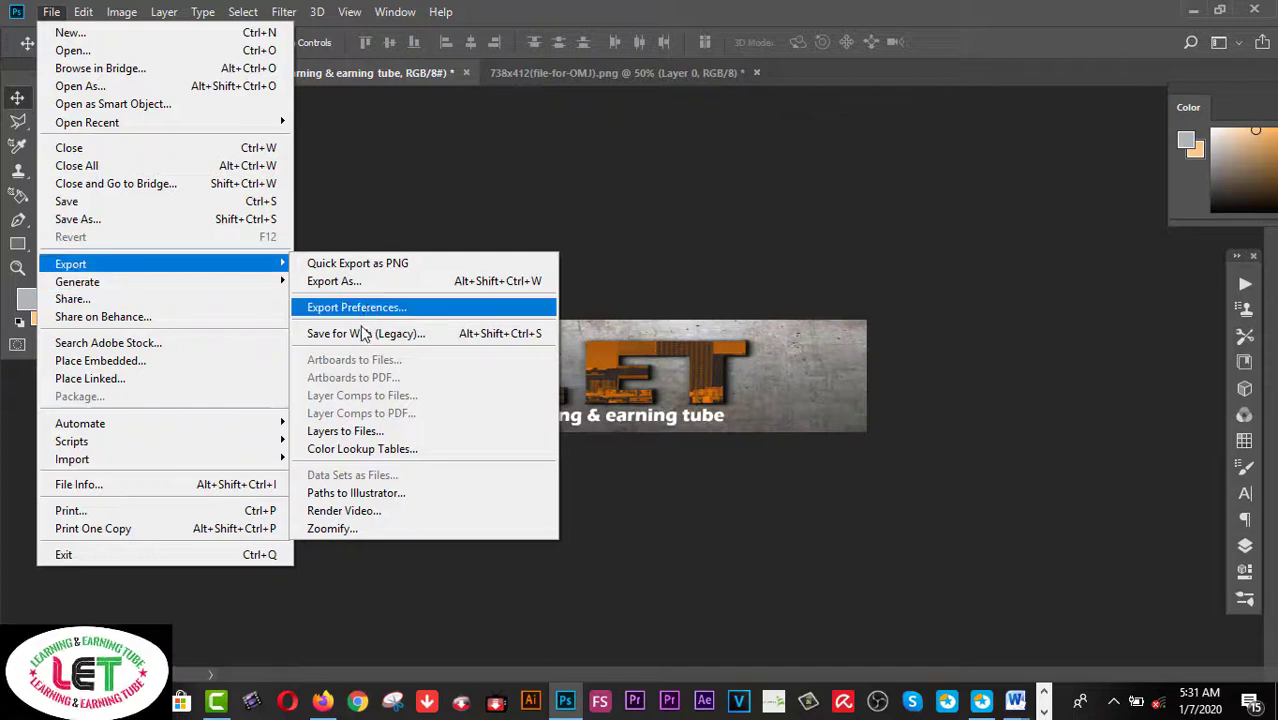
left_click(363, 334)
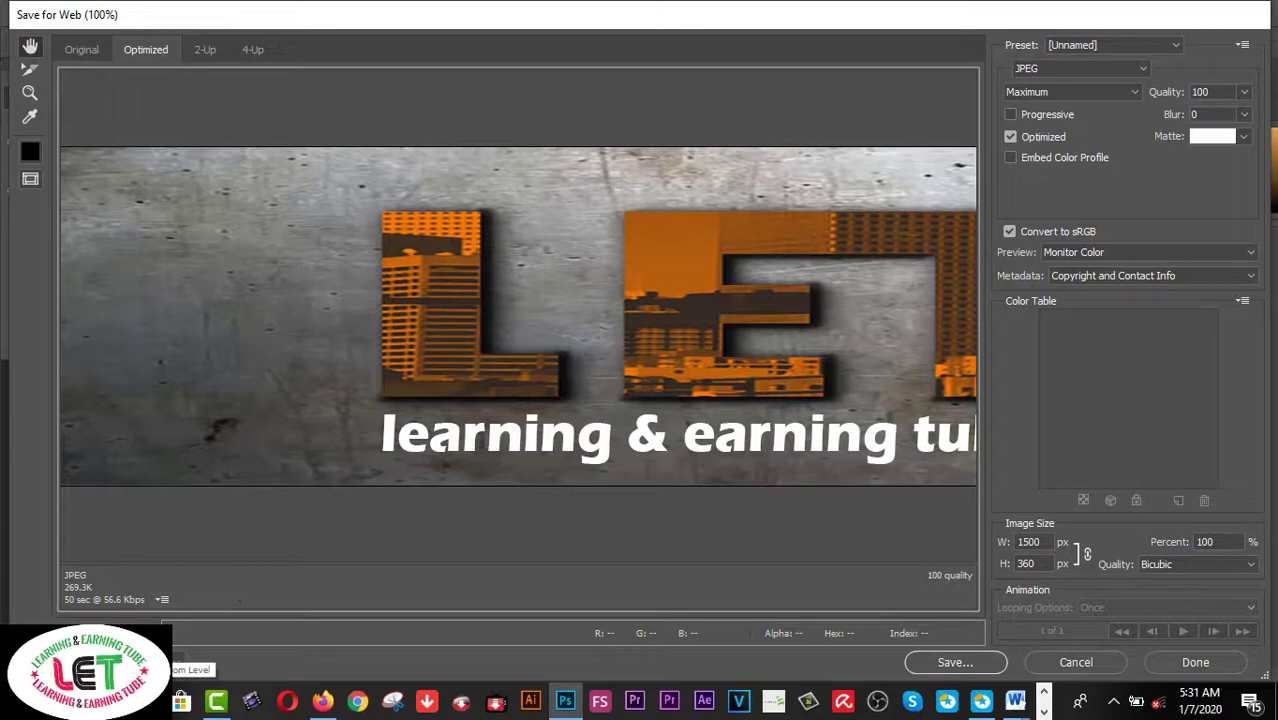
Fit the 1500 × 360 banner in the preview and keep JPEG at Maximum quality 100.
left_click(178, 662)
left_click(153, 610)
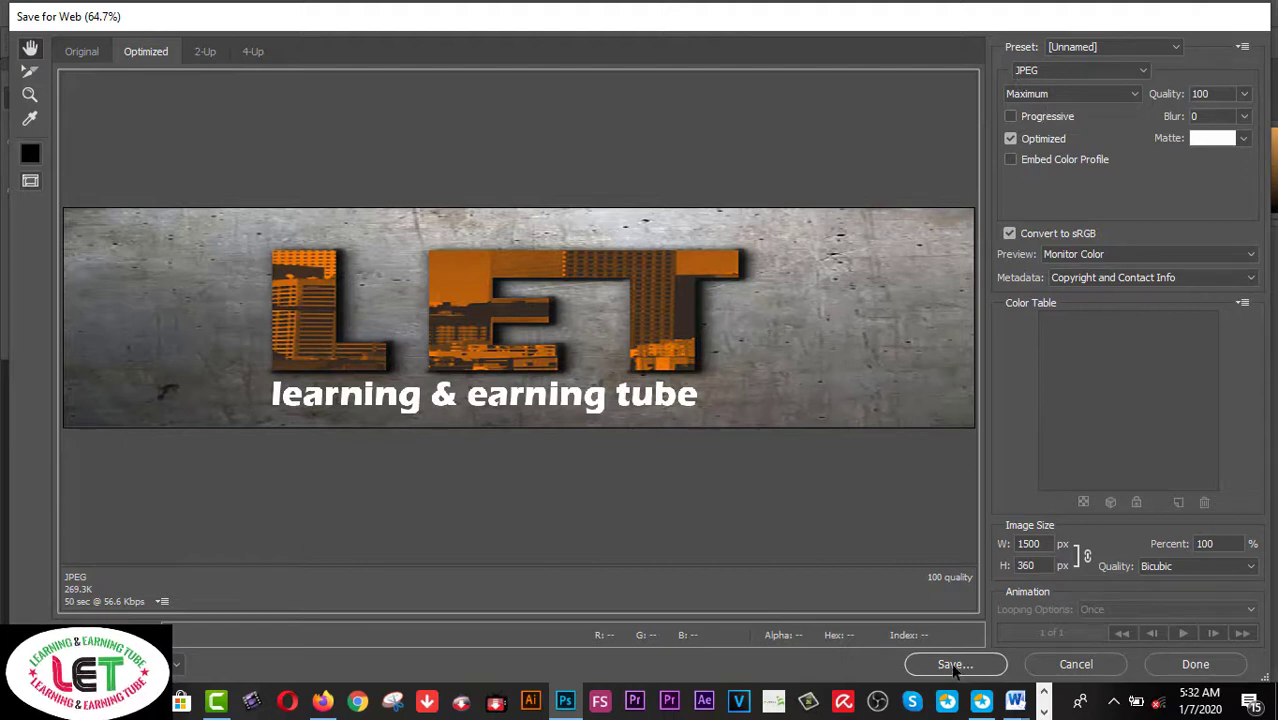
left_click(1140, 70)
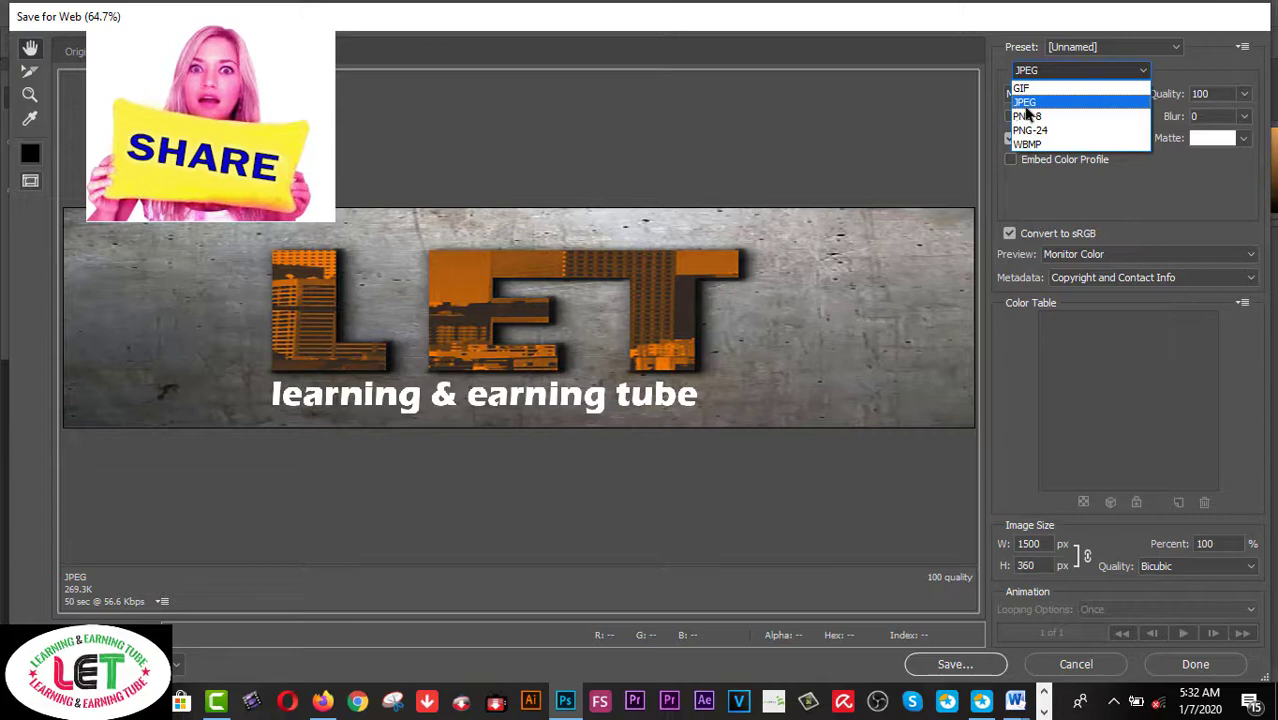
left_click(1024, 104)
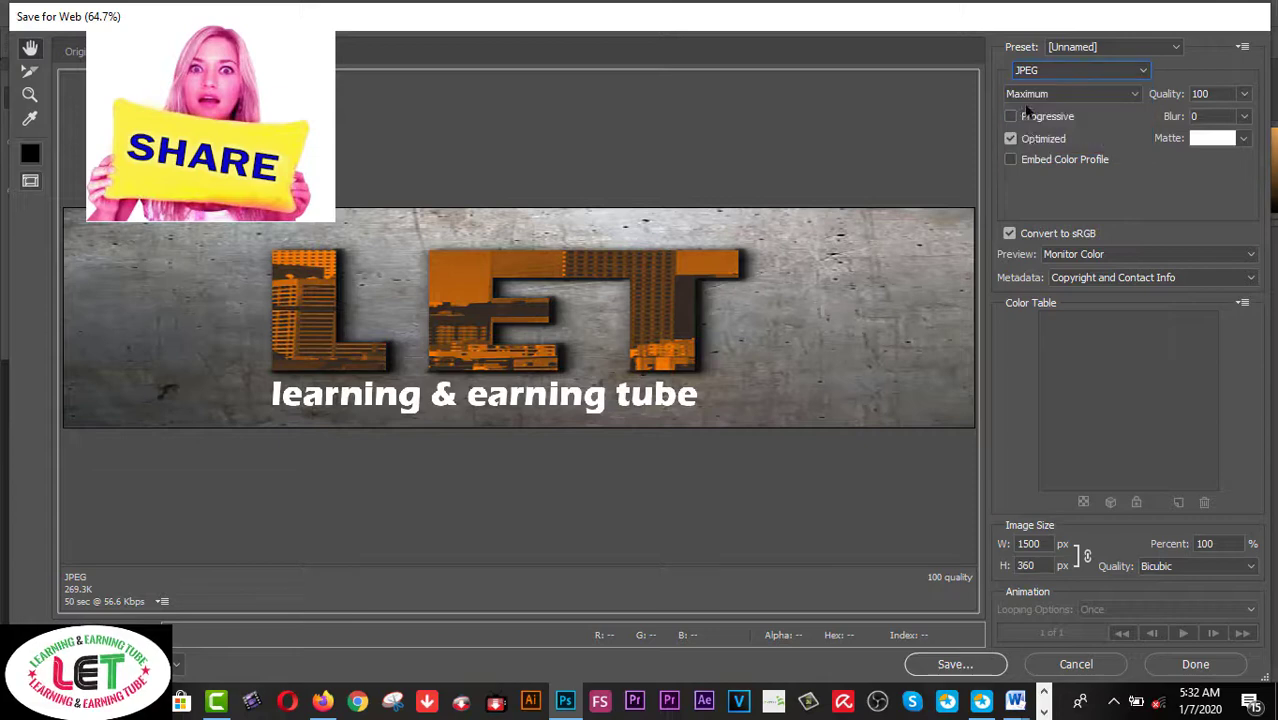
Save the banner as Twitter-Banner-size-(learning-&-earning-tube).jpg in Pictures > My ILLUSTRATOR dESIGN.
left_click(955, 664)
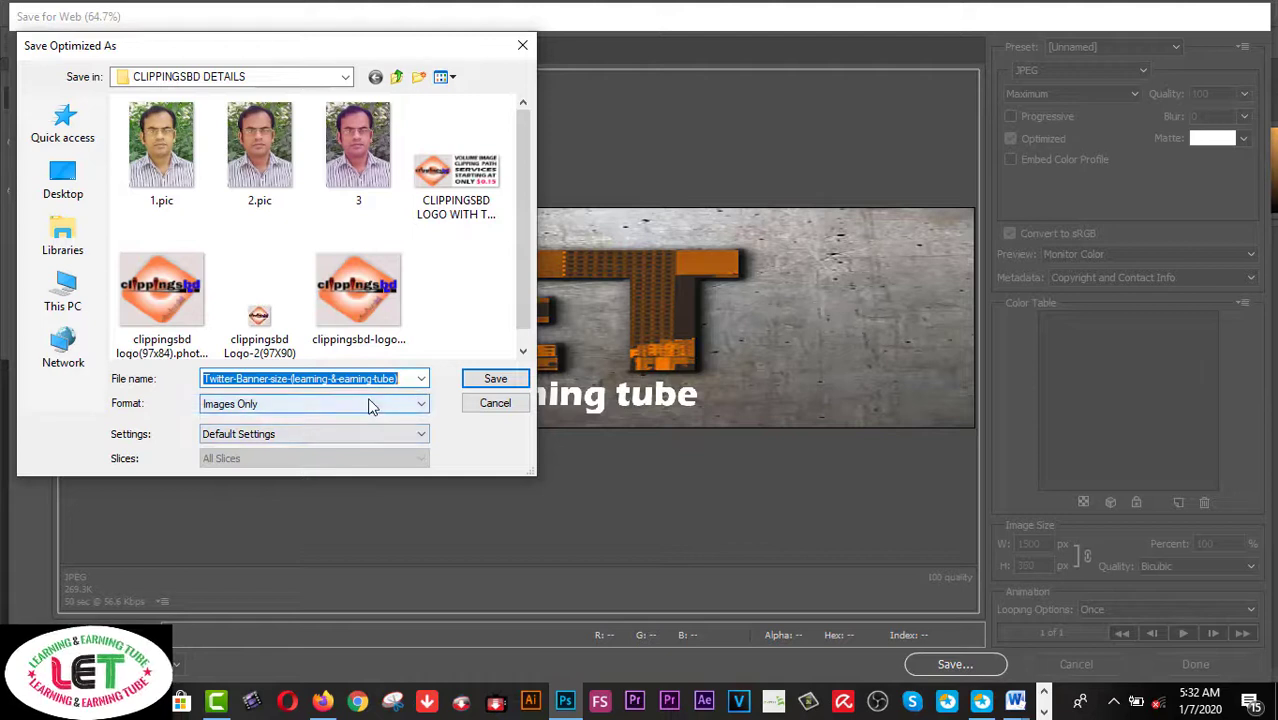
left_click(86, 316)
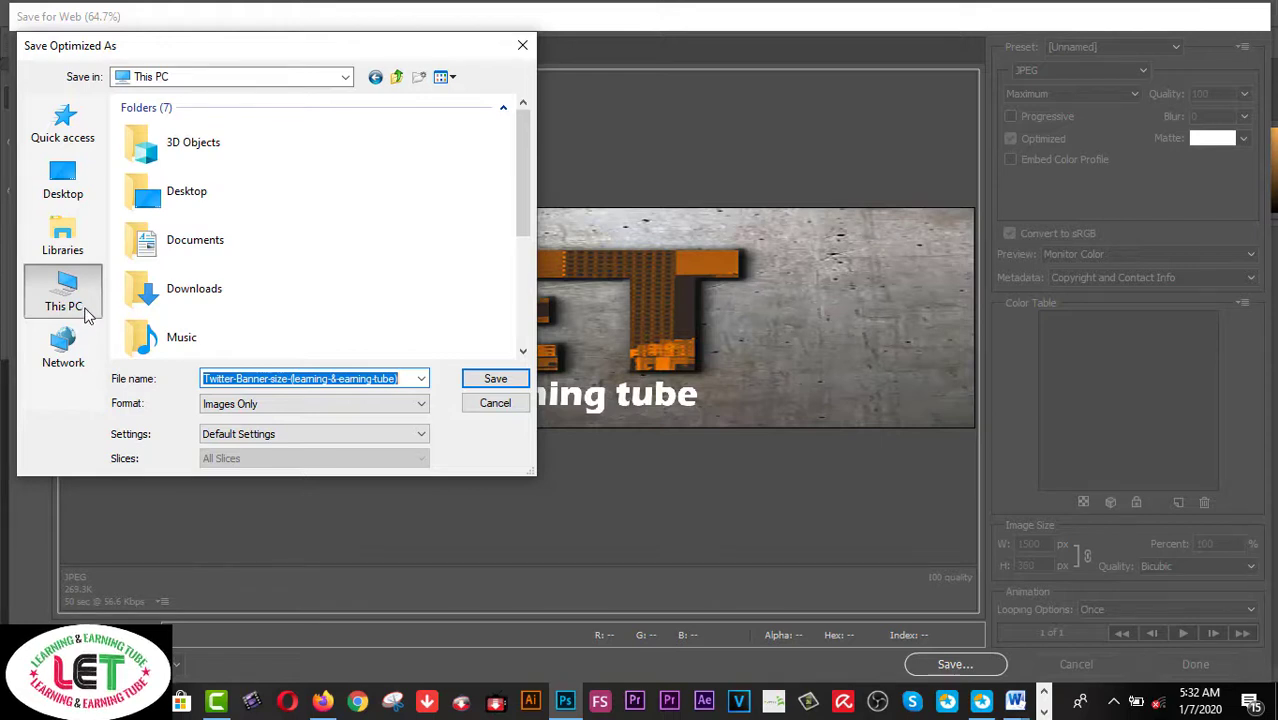
scroll(262, 266, "down", 3)
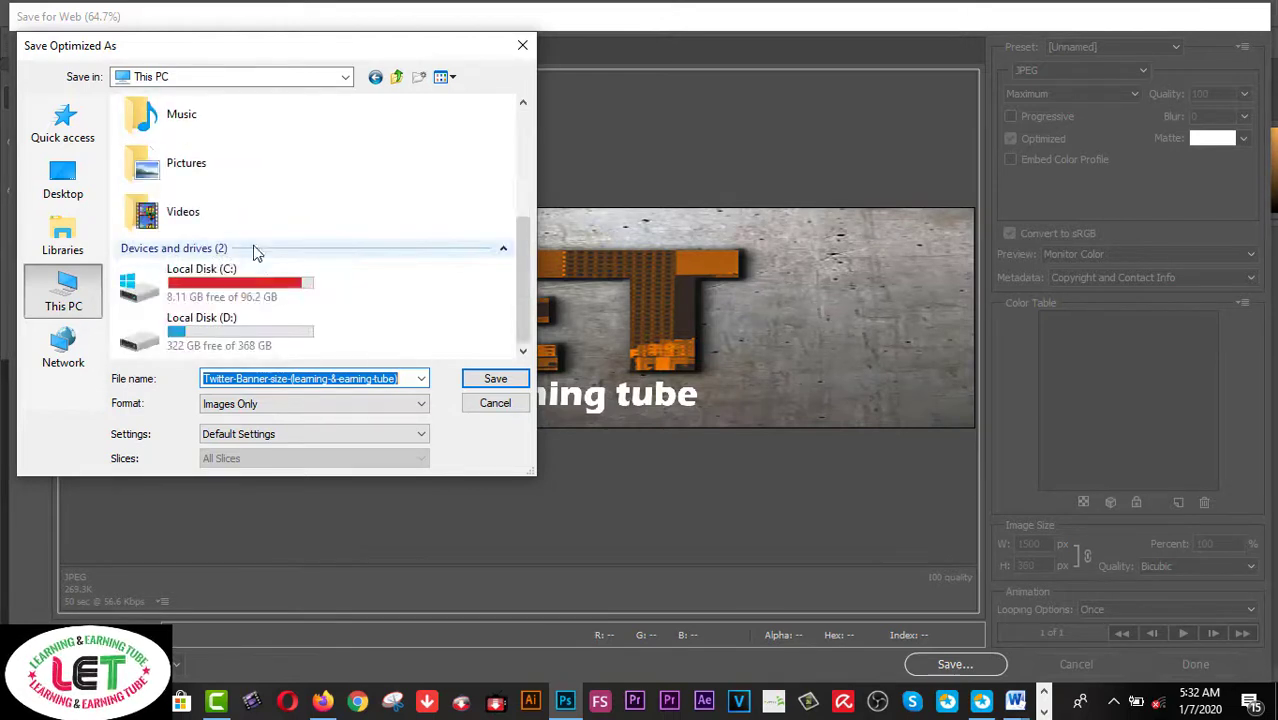
double_click(185, 165)
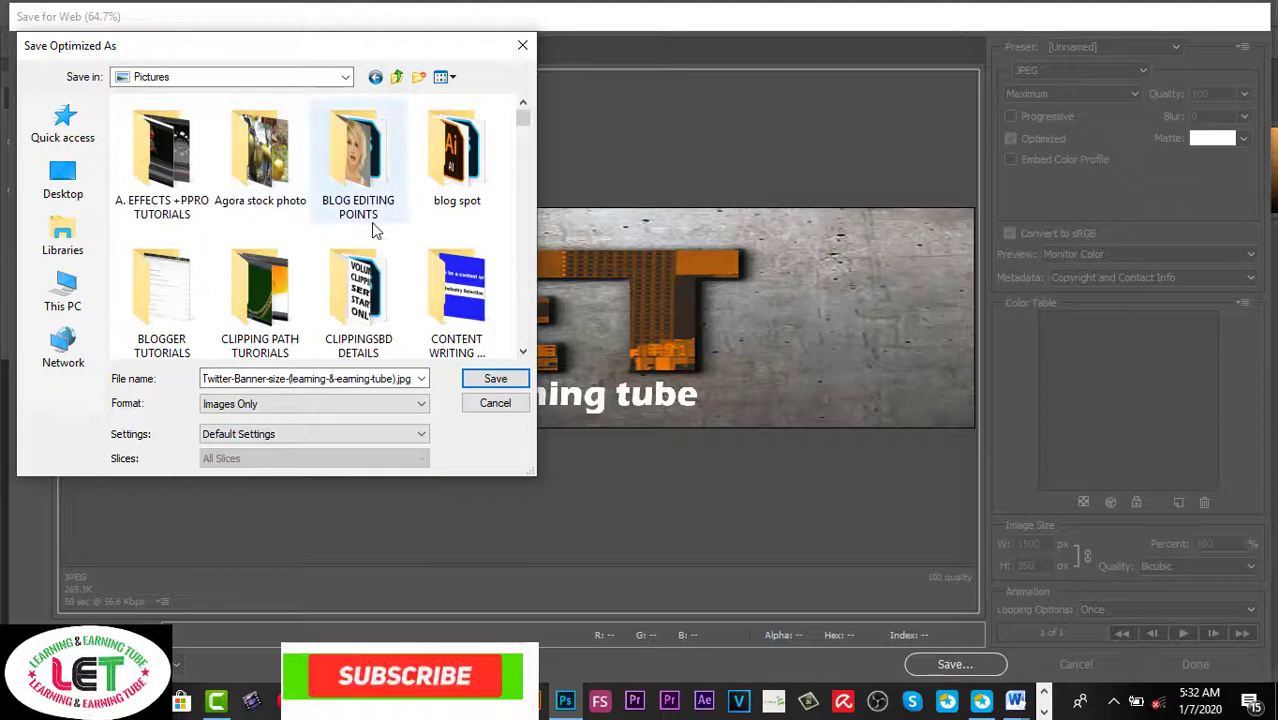
scroll(373, 227, "down", 2)
scroll(420, 190, "down", 2)
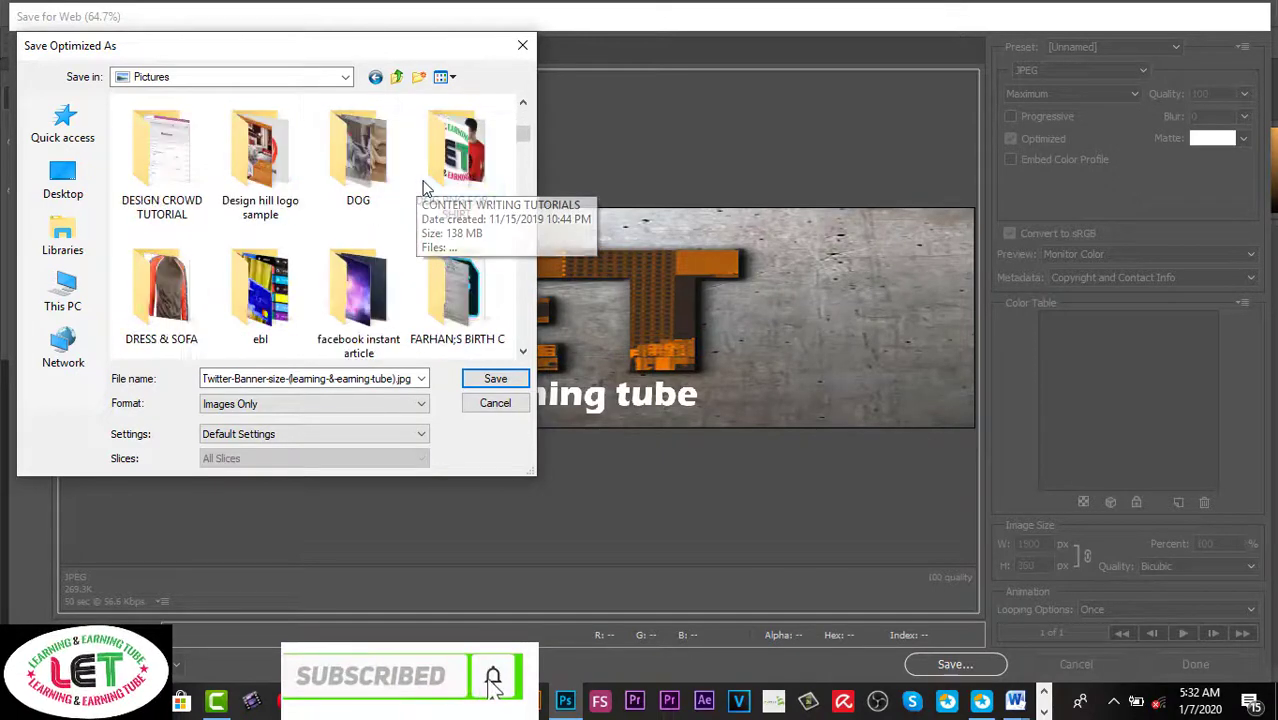
scroll(424, 190, "down", 3)
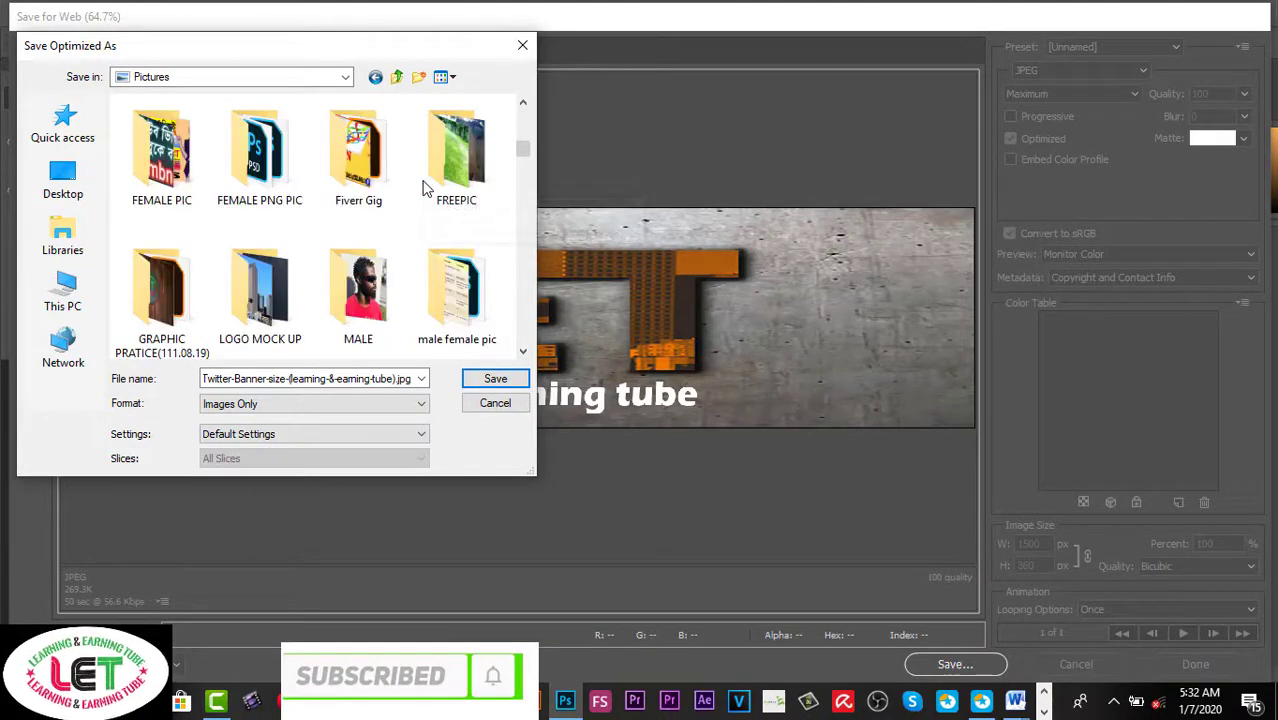
scroll(424, 190, "down", 1)
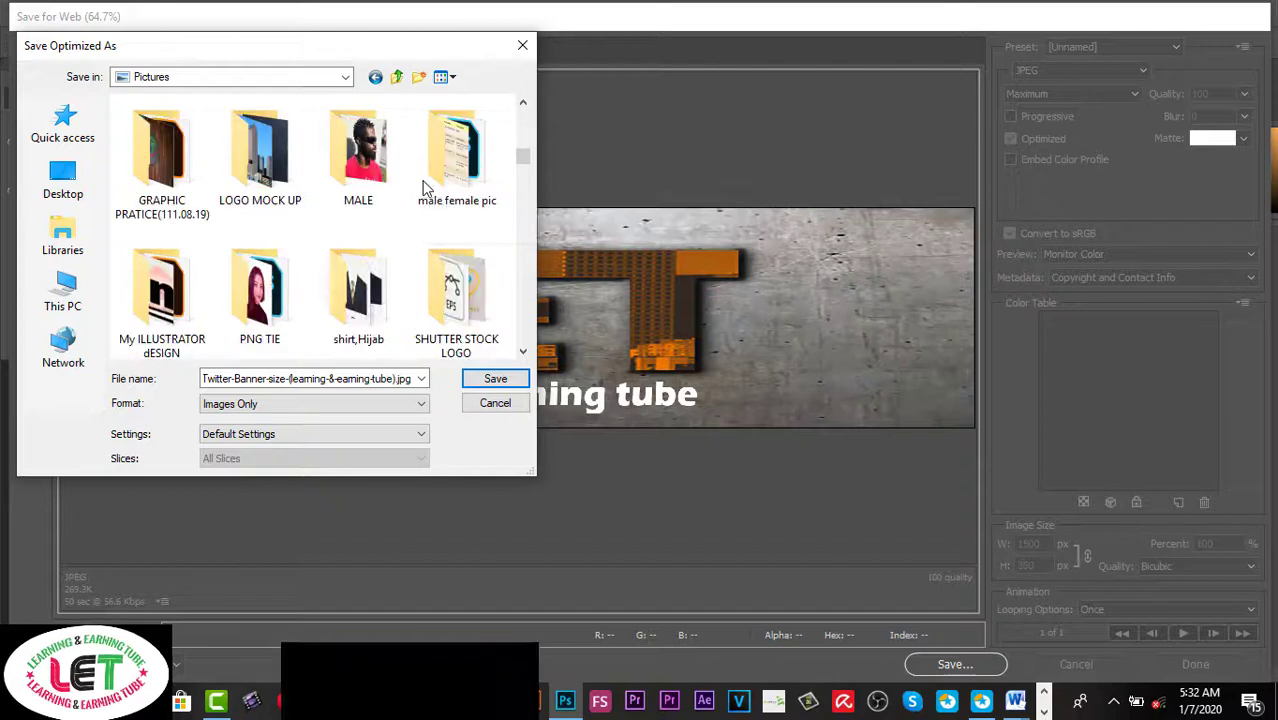
left_click(160, 290)
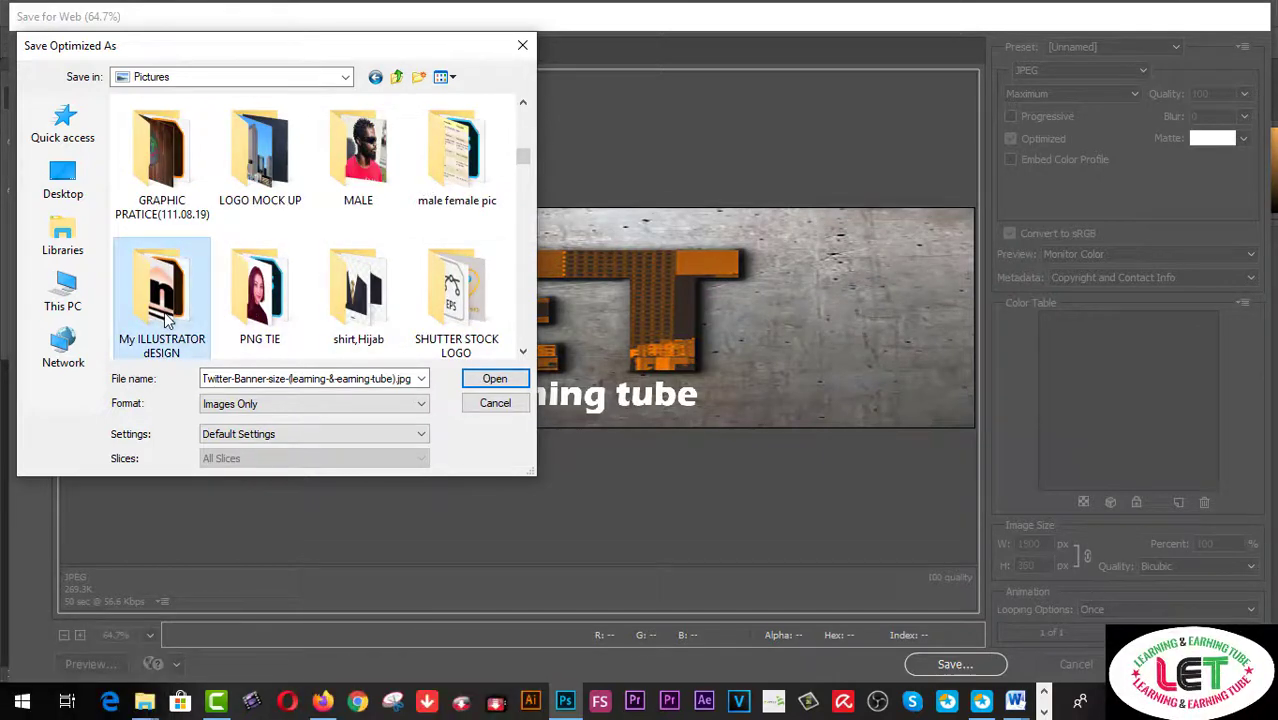
left_click(482, 384)
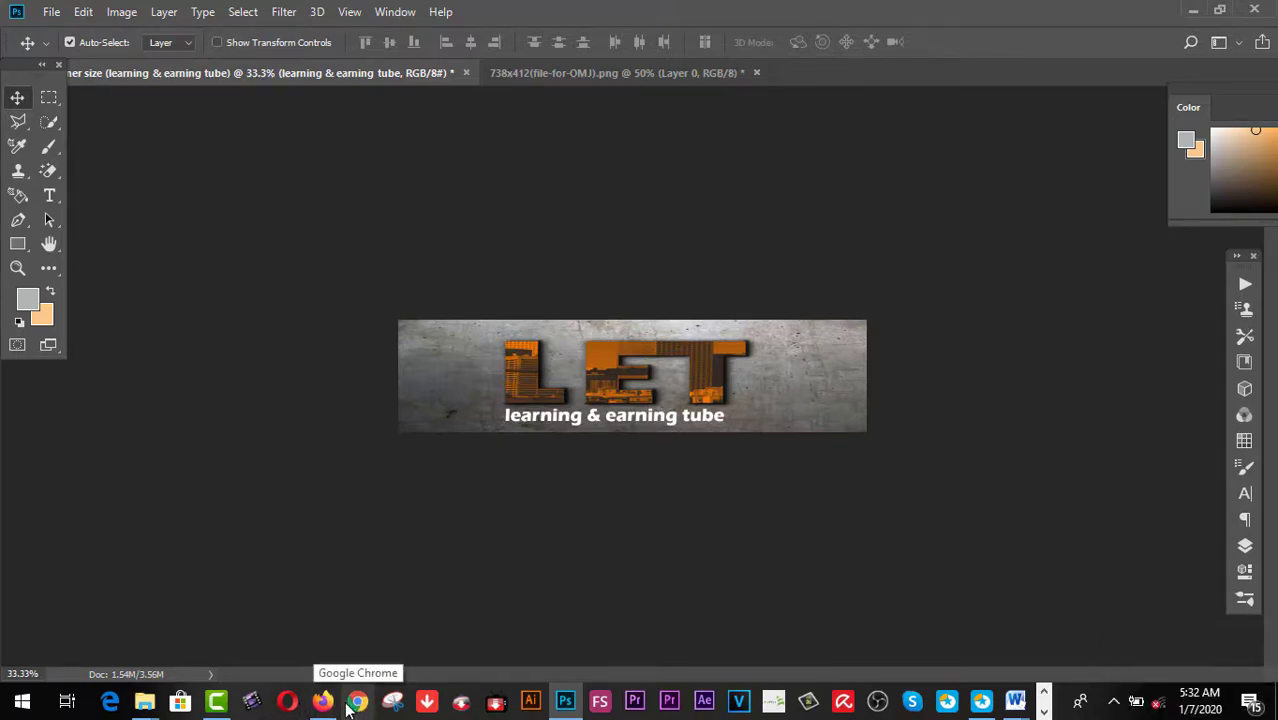
Check the Twitter profile in Firefox, then start a new Photoshop document with Ctrl+N.
left_click(322, 701)
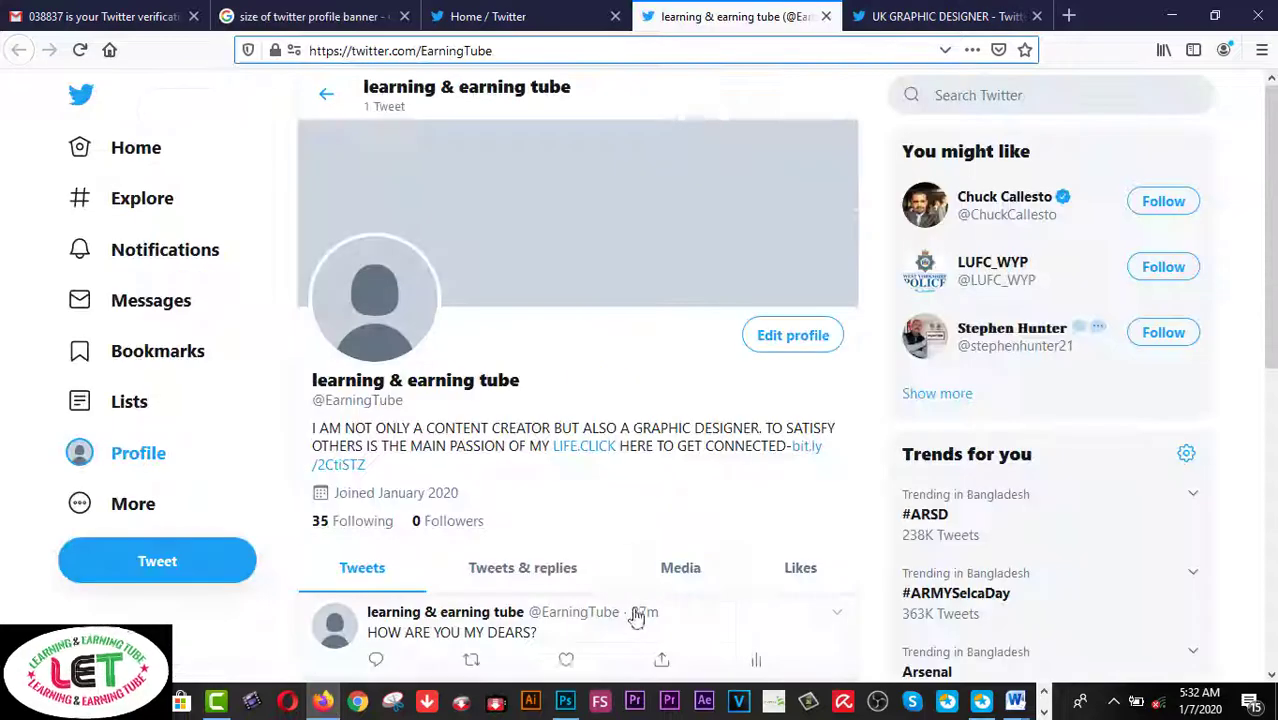
left_click(566, 707)
left_click(54, 12)
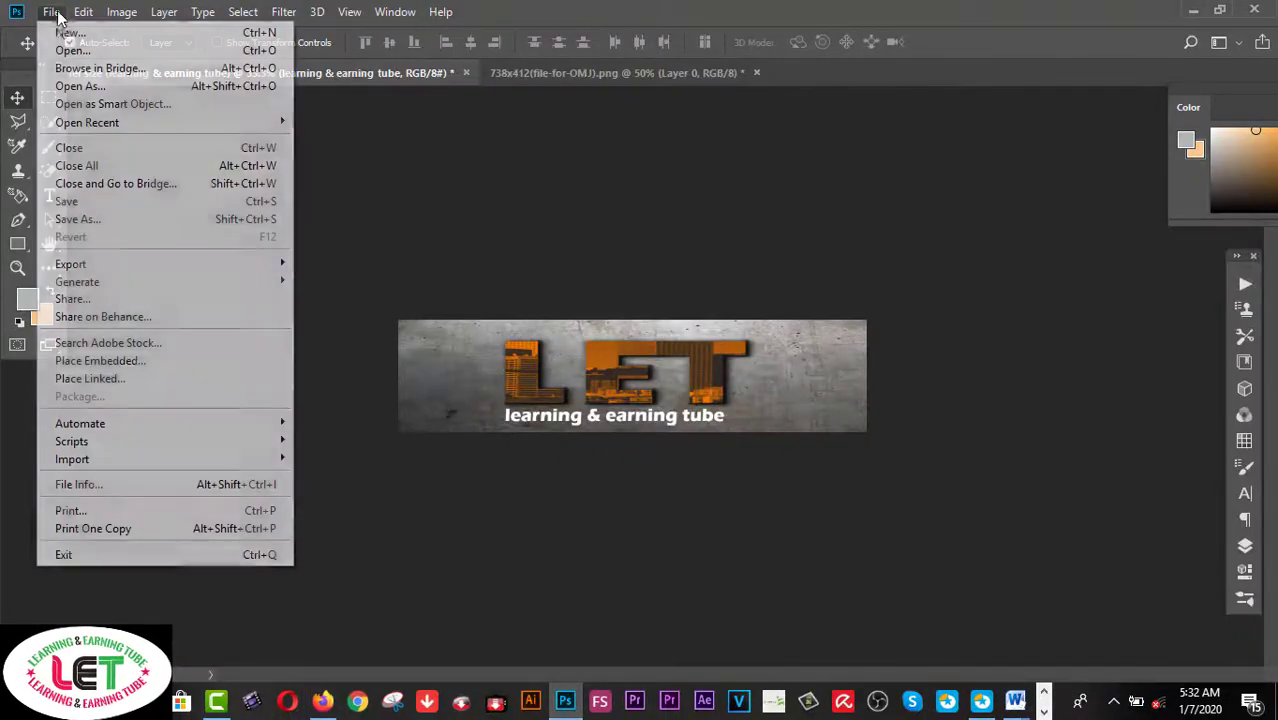
left_click(52, 12)
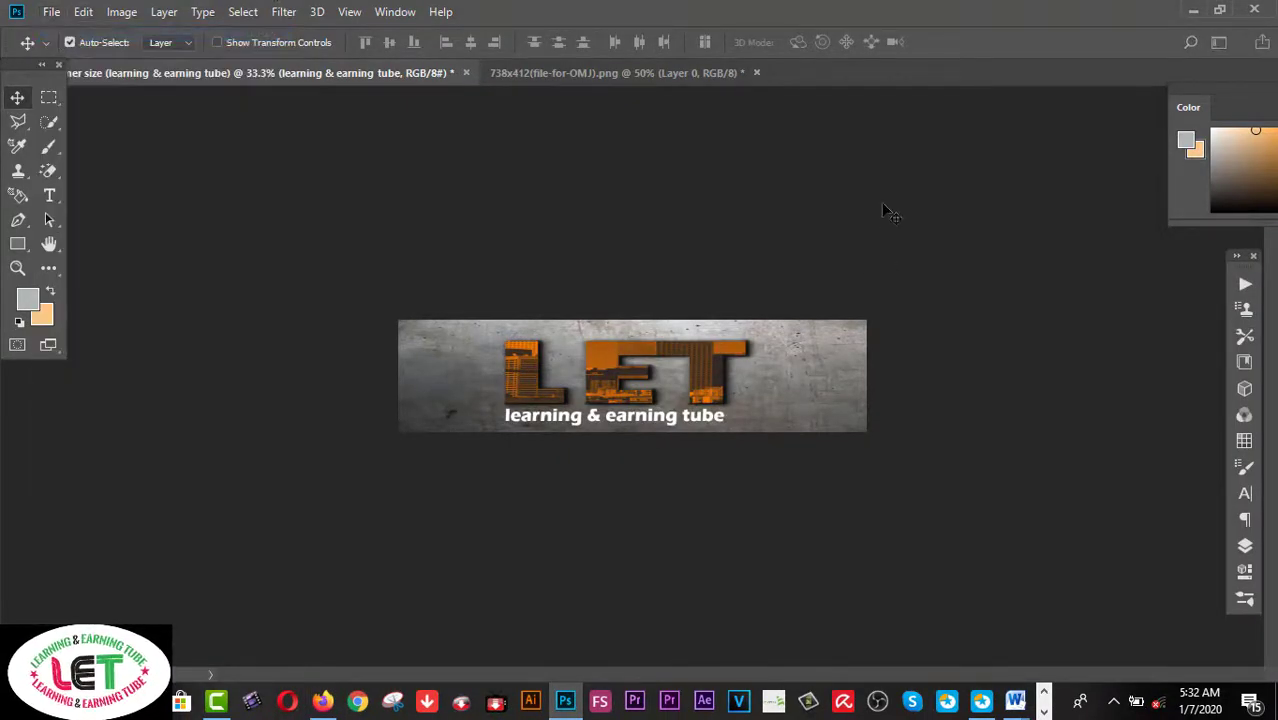
key("ctrl+n")
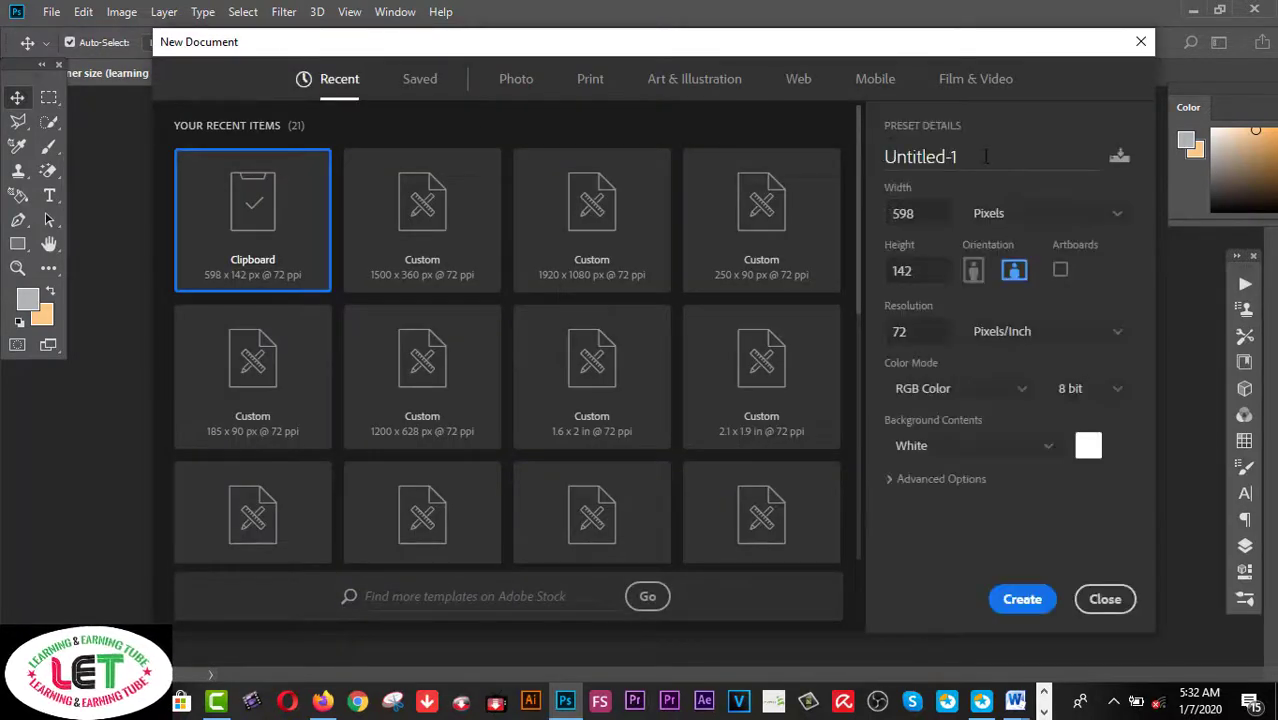
Name the new document 'twitter profile photo(LET)'.
double_click(986, 156)
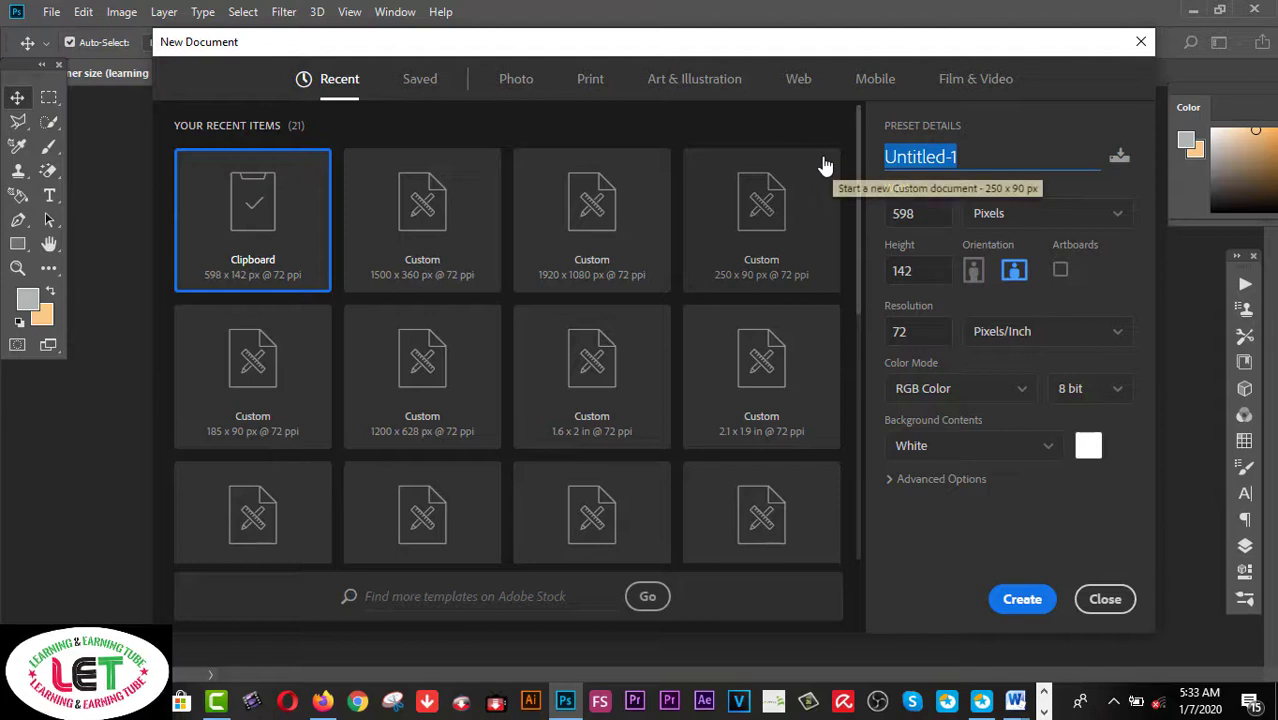
type("twitter profi")
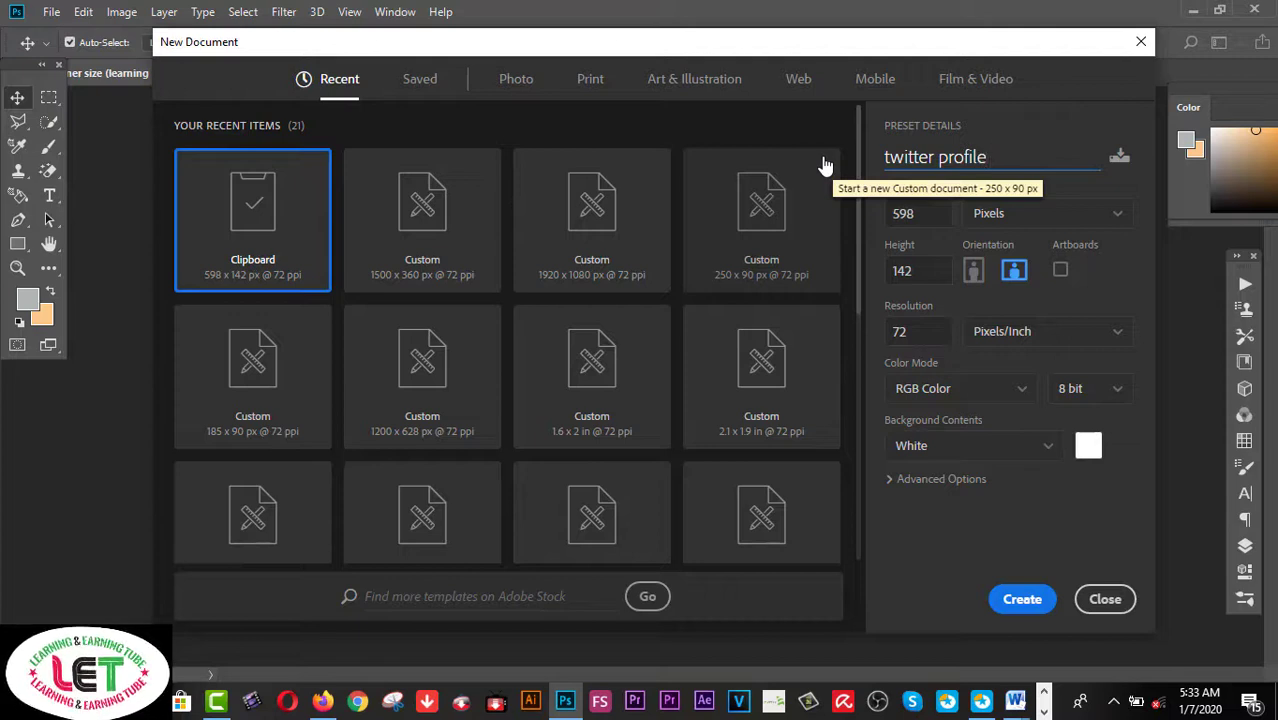
type("oto")
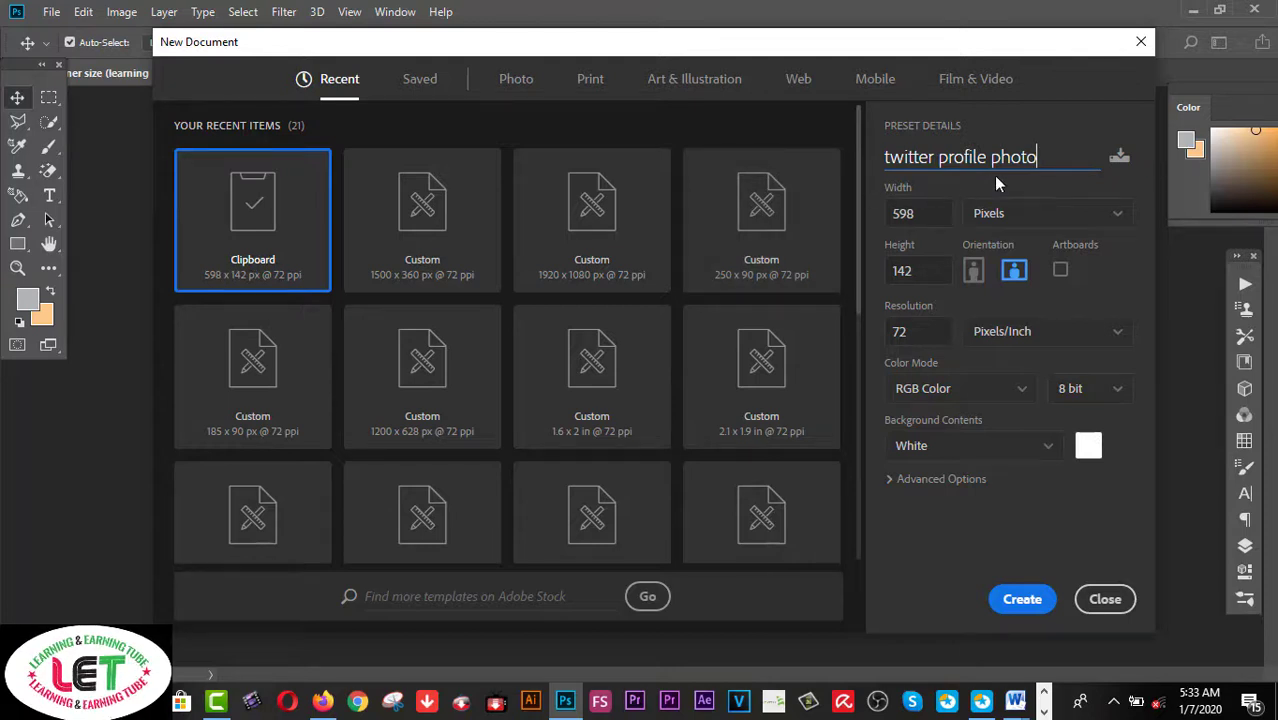
type("(L")
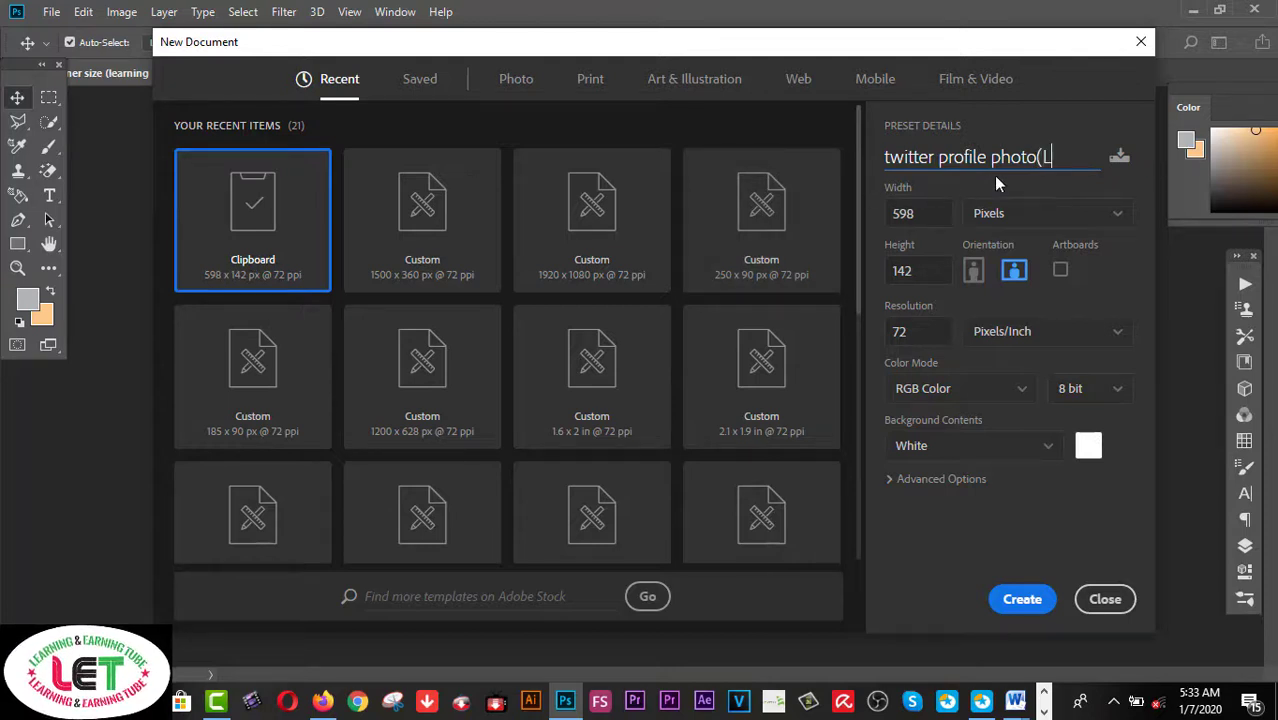
type("ET0")
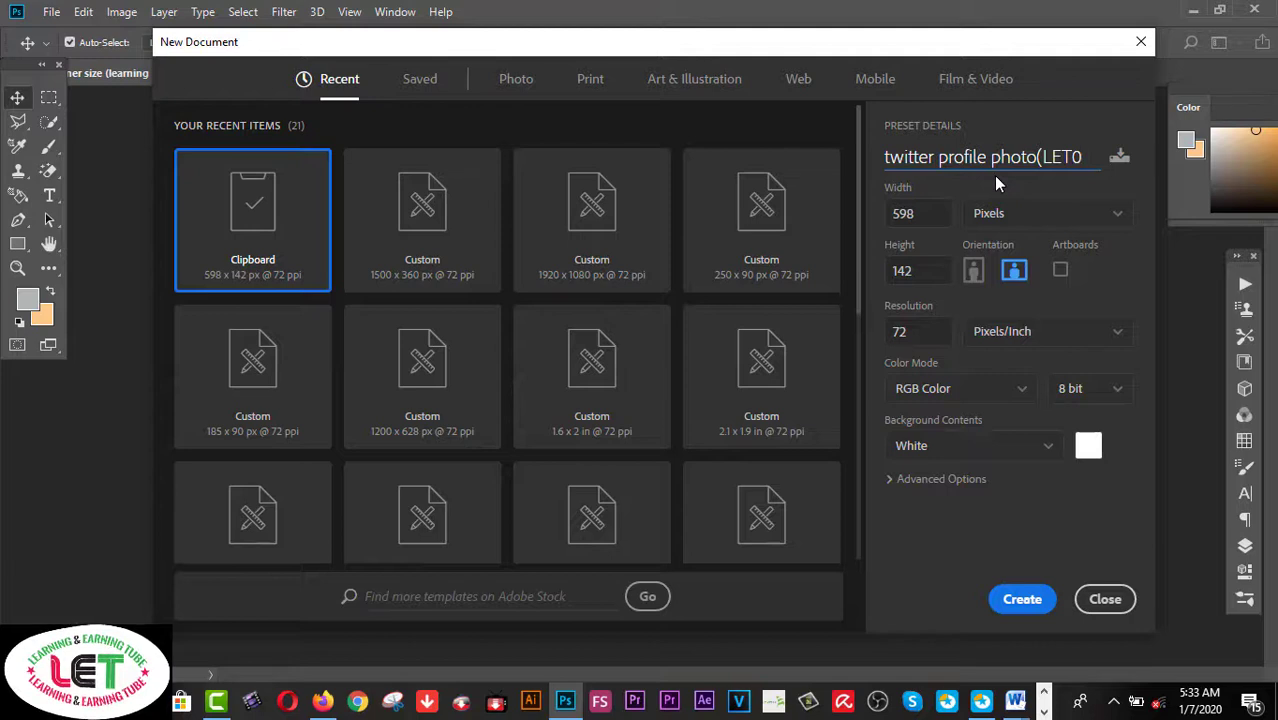
key("BackSpace")
type(")")
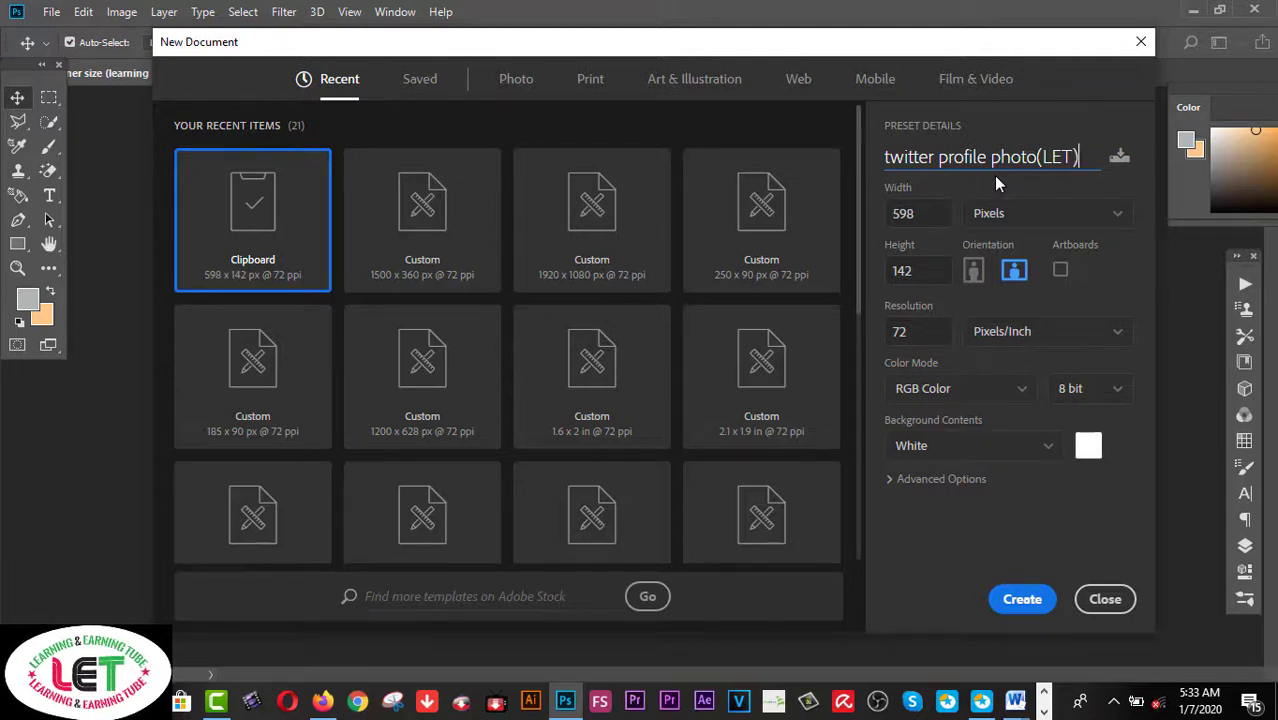
Set width and height to 400 pixels and create the document.
left_click(897, 217)
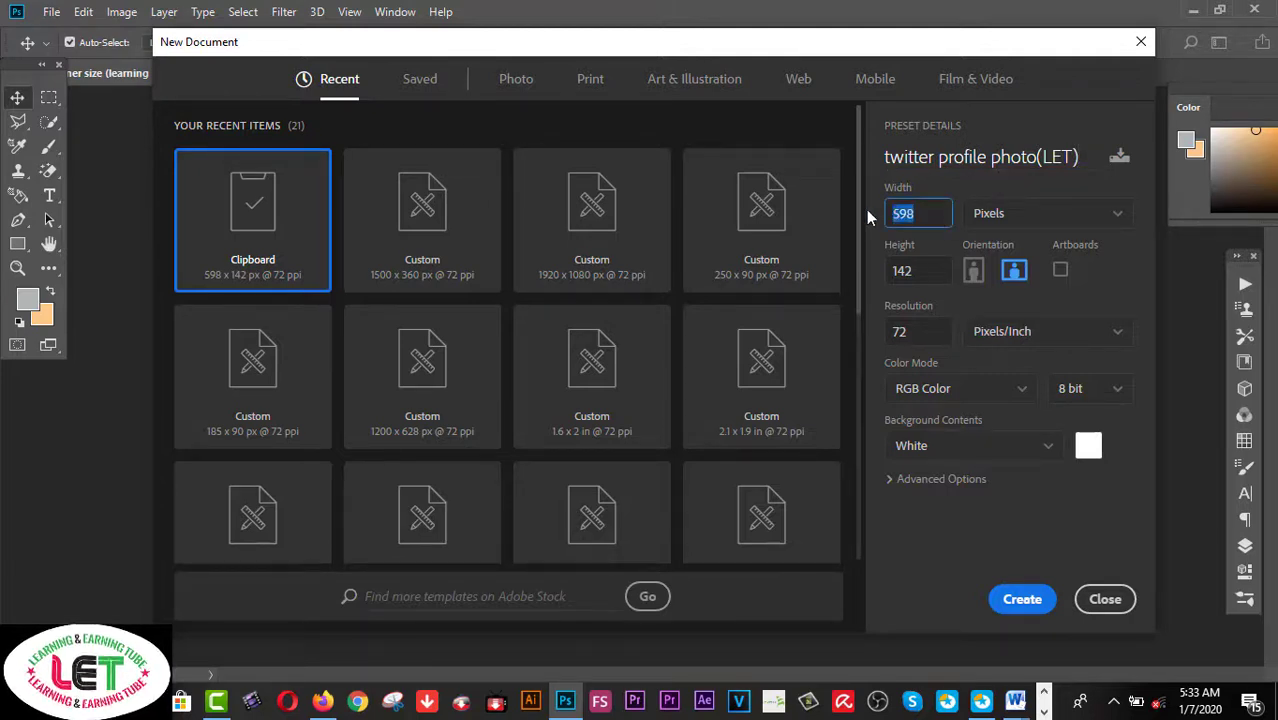
type("400")
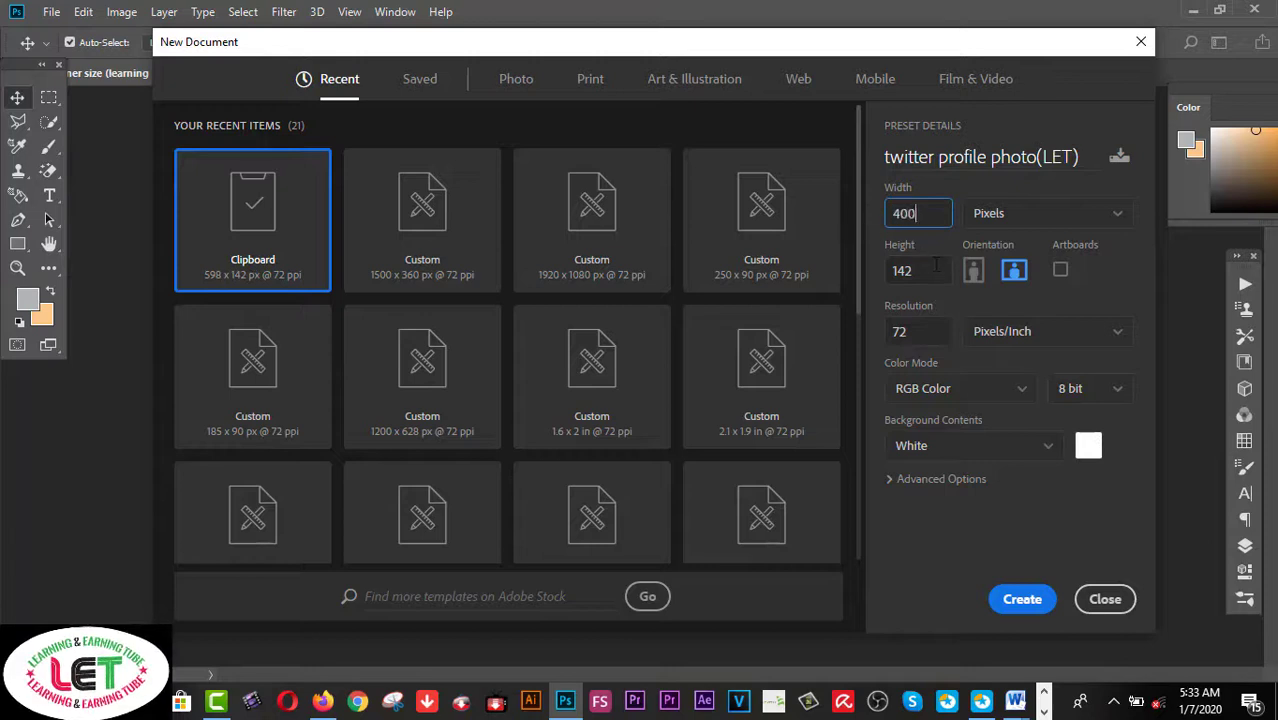
left_click(931, 268)
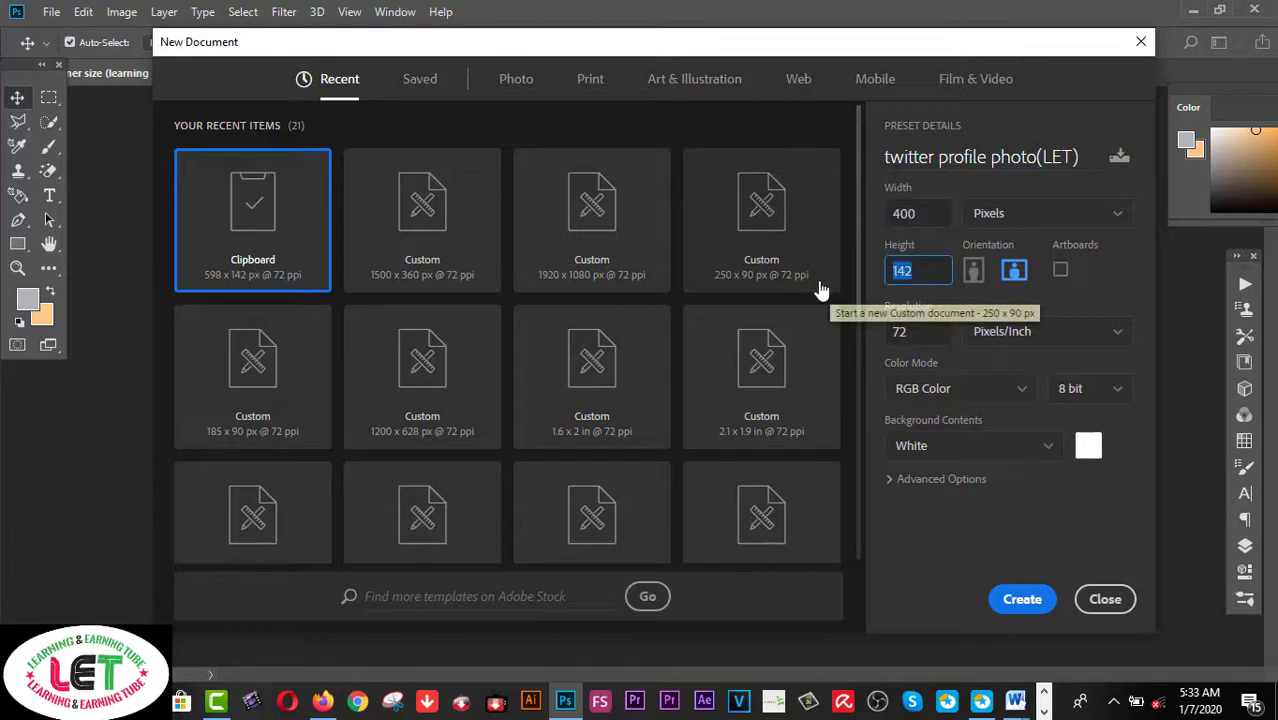
type("400")
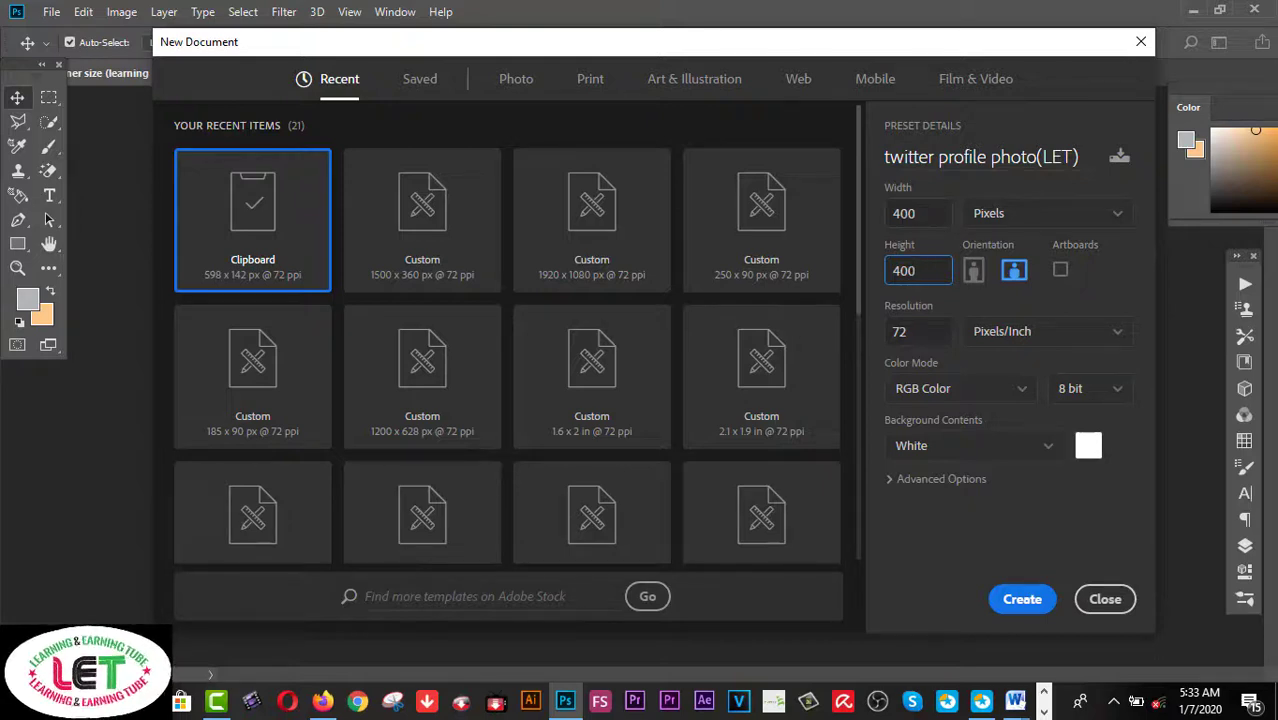
left_click(1018, 600)
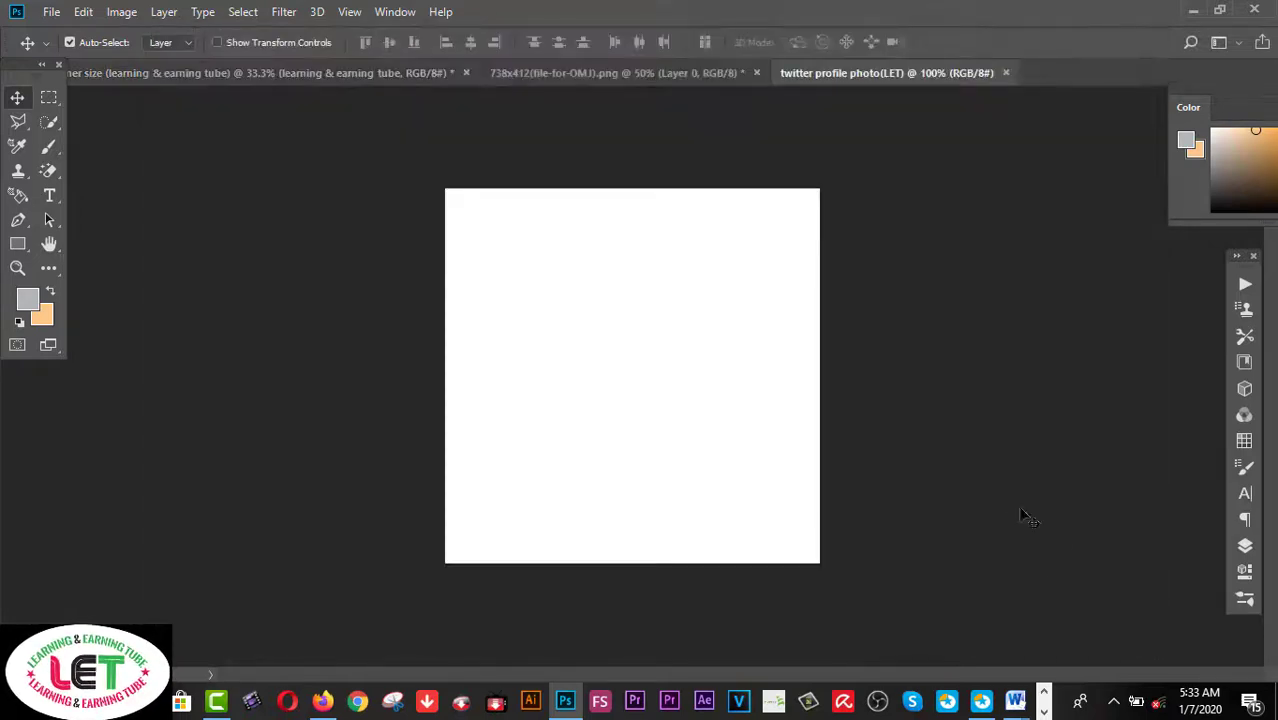
Drag the LET artwork from the 738x412 image into the 400 × 400 profile photo document.
left_click(535, 73)
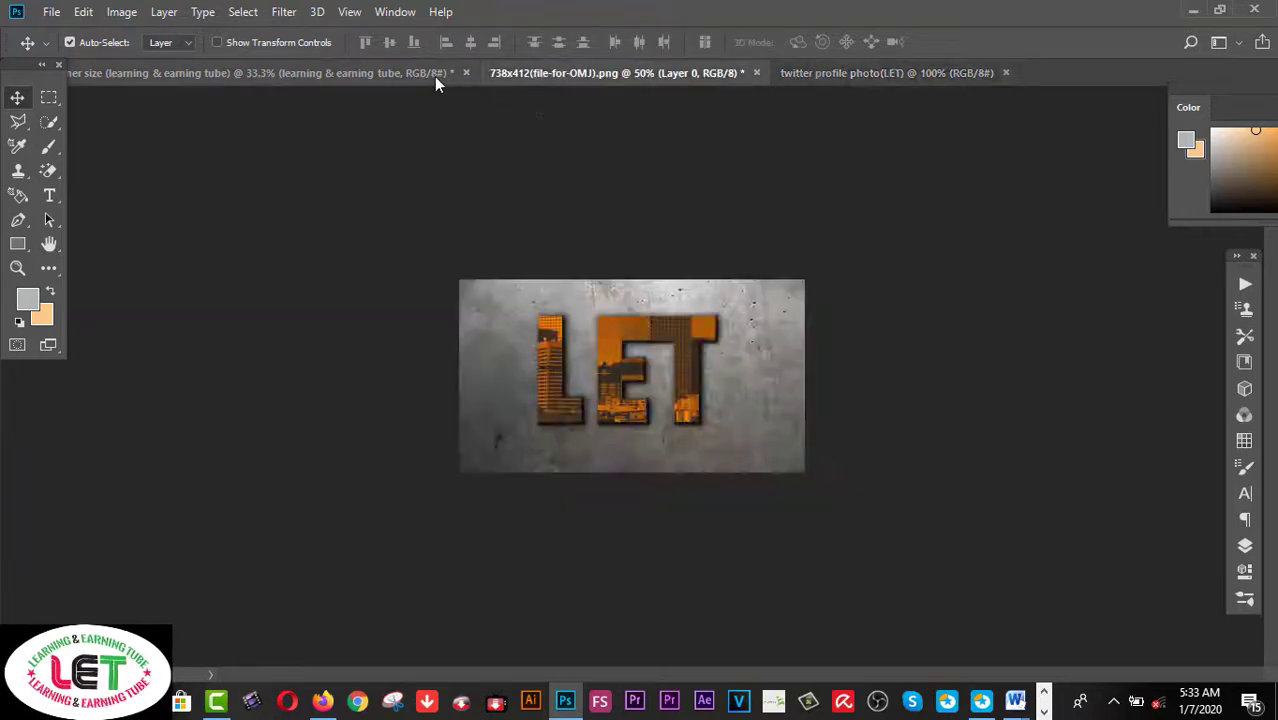
left_click(417, 74)
left_click(538, 72)
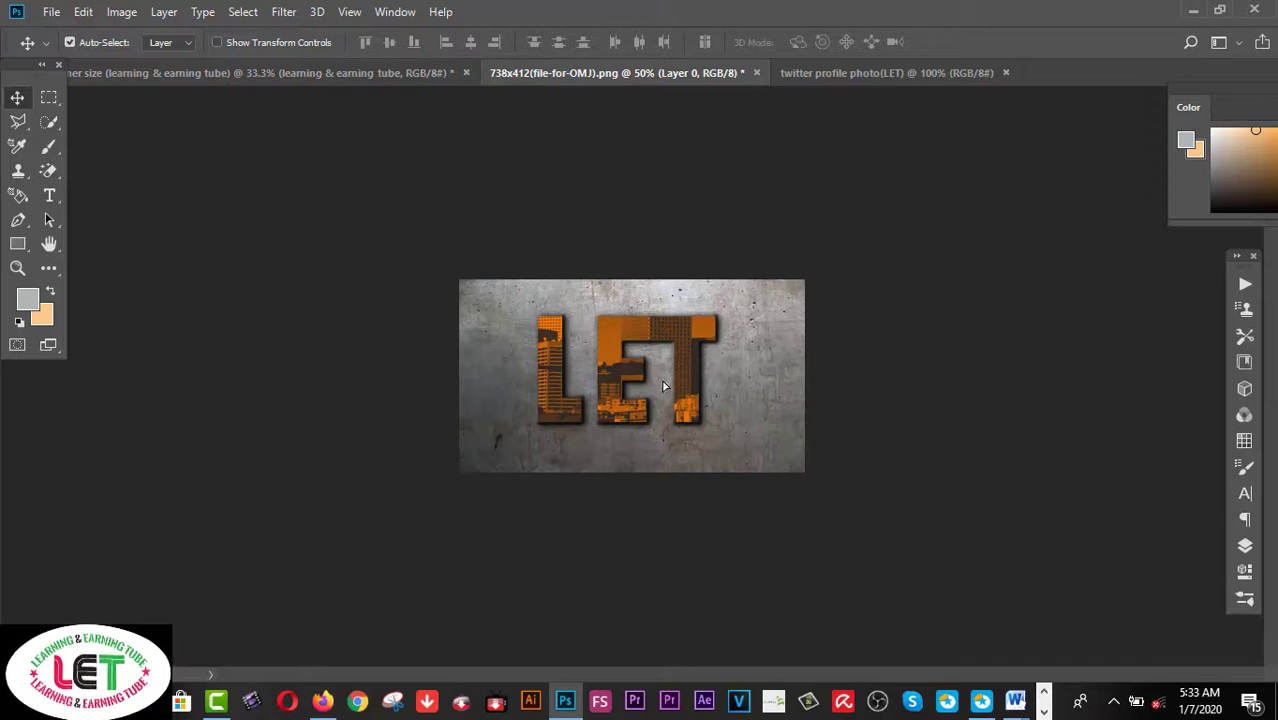
mouse_move(679, 363)
left_mouse_down()
mouse_move(795, 197)
mouse_move(828, 90)
mouse_move(646, 386)
mouse_move(659, 392)
left_mouse_up()
Free-transform the LET artwork down to roughly the square canvas size.
key("ctrl+t")
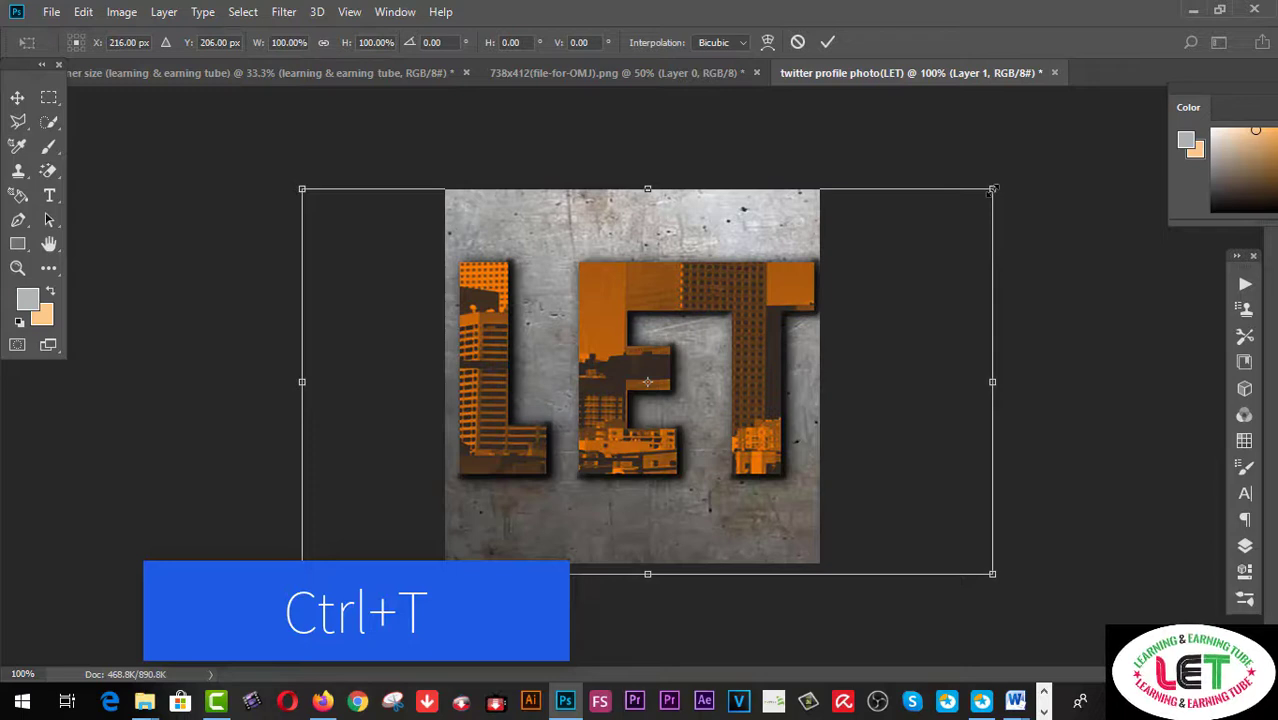
left_click_drag(991, 189, 934, 203)
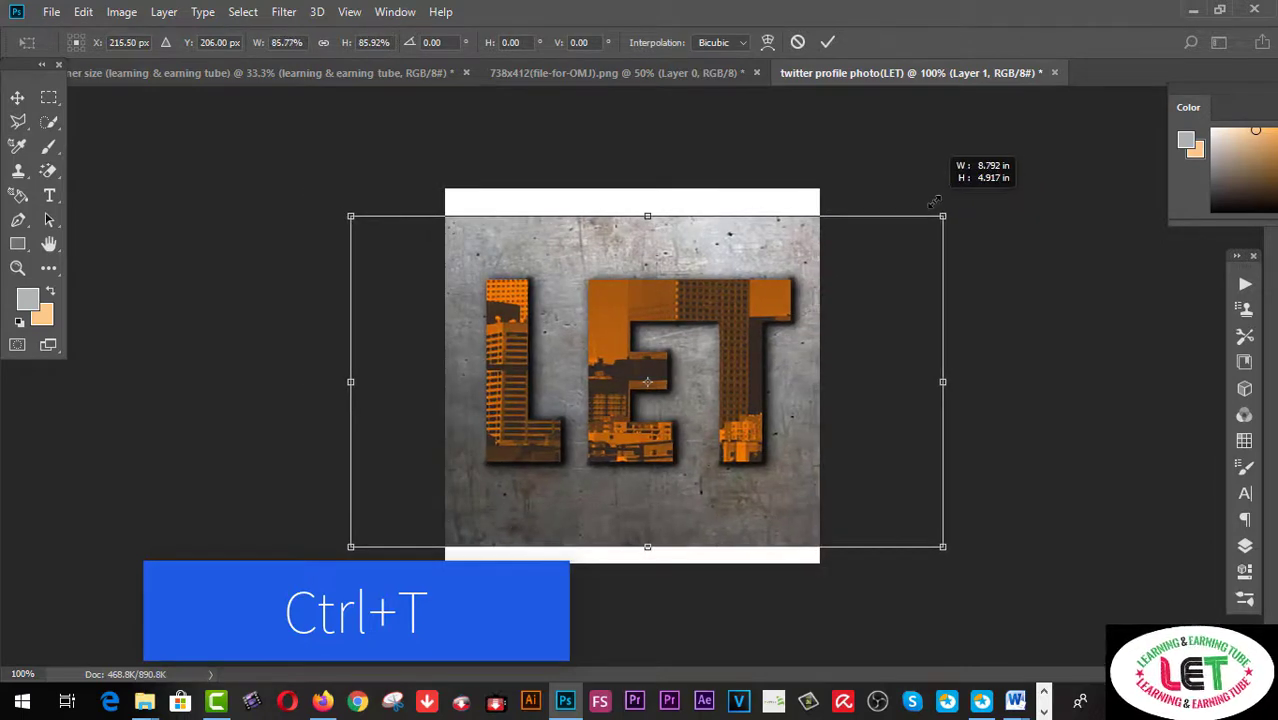
left_click_drag(945, 382, 819, 383)
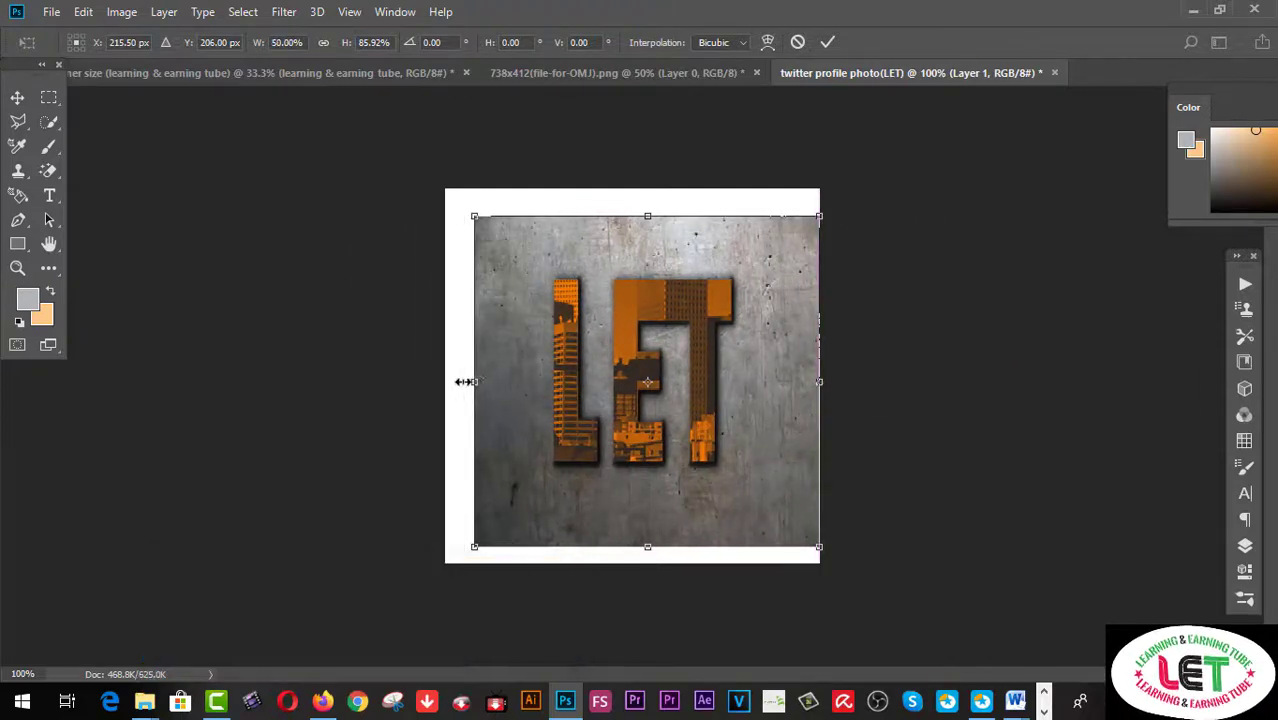
left_click_drag(472, 381, 446, 381)
left_click_drag(633, 214, 633, 188)
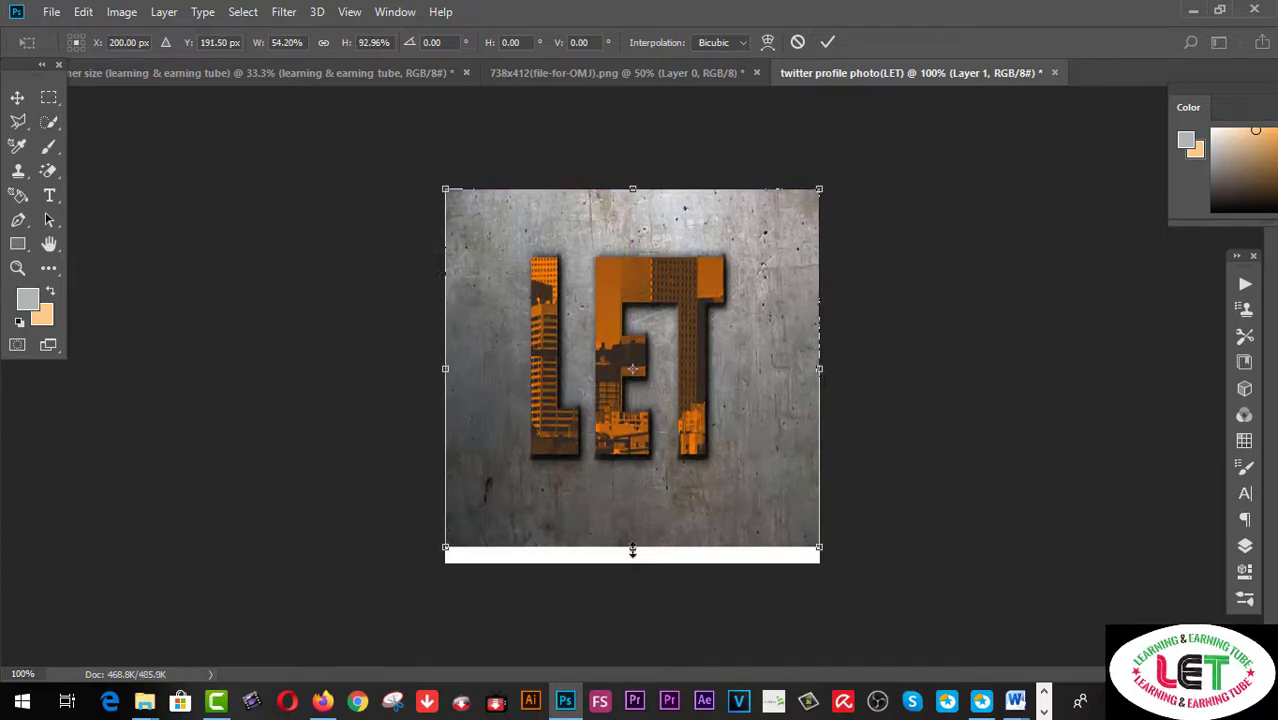
left_click_drag(632, 549, 632, 562)
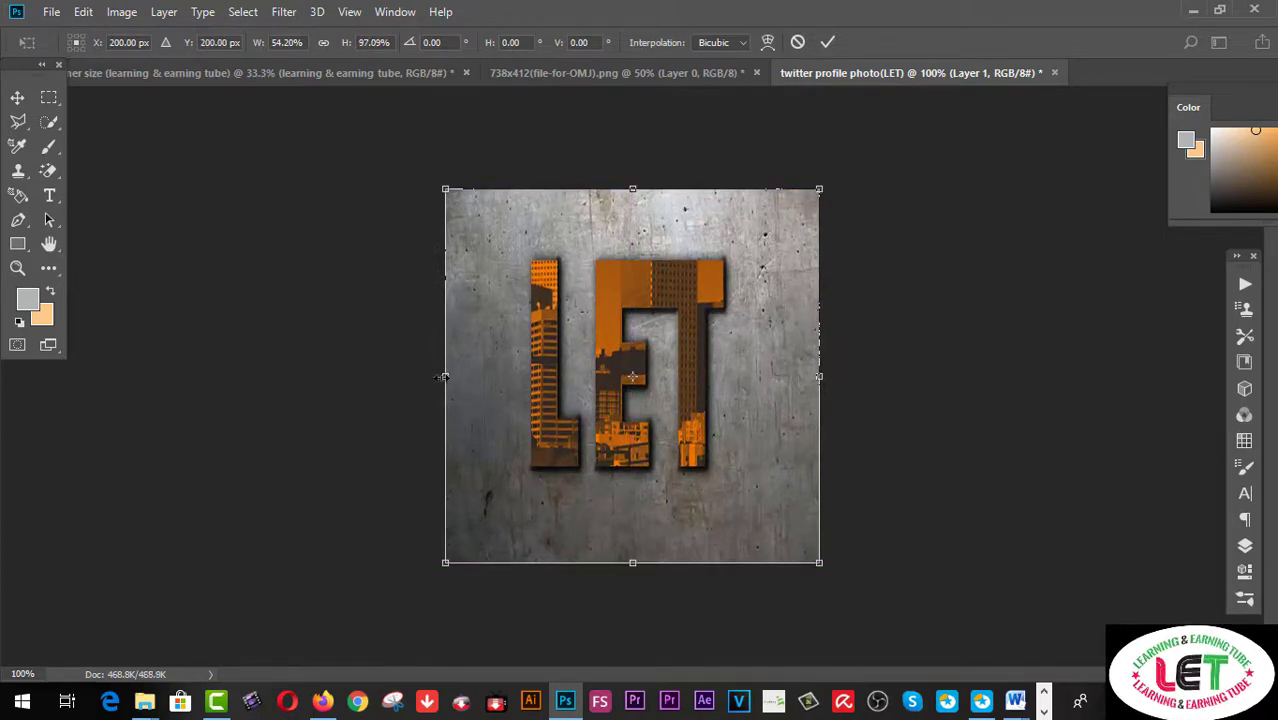
Stretch the artwork's edges past the canvas sides so it fully covers the square.
left_click_drag(444, 377, 406, 377)
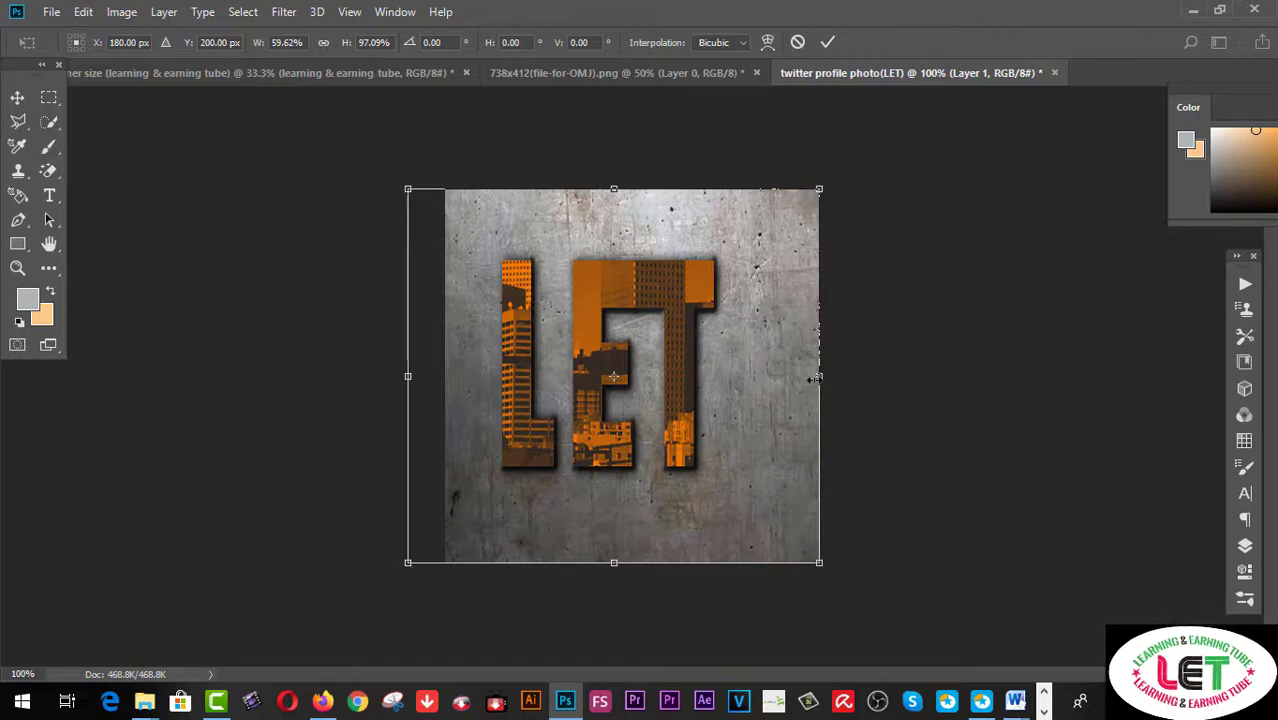
left_click_drag(817, 378, 898, 378)
left_click_drag(401, 376, 382, 377)
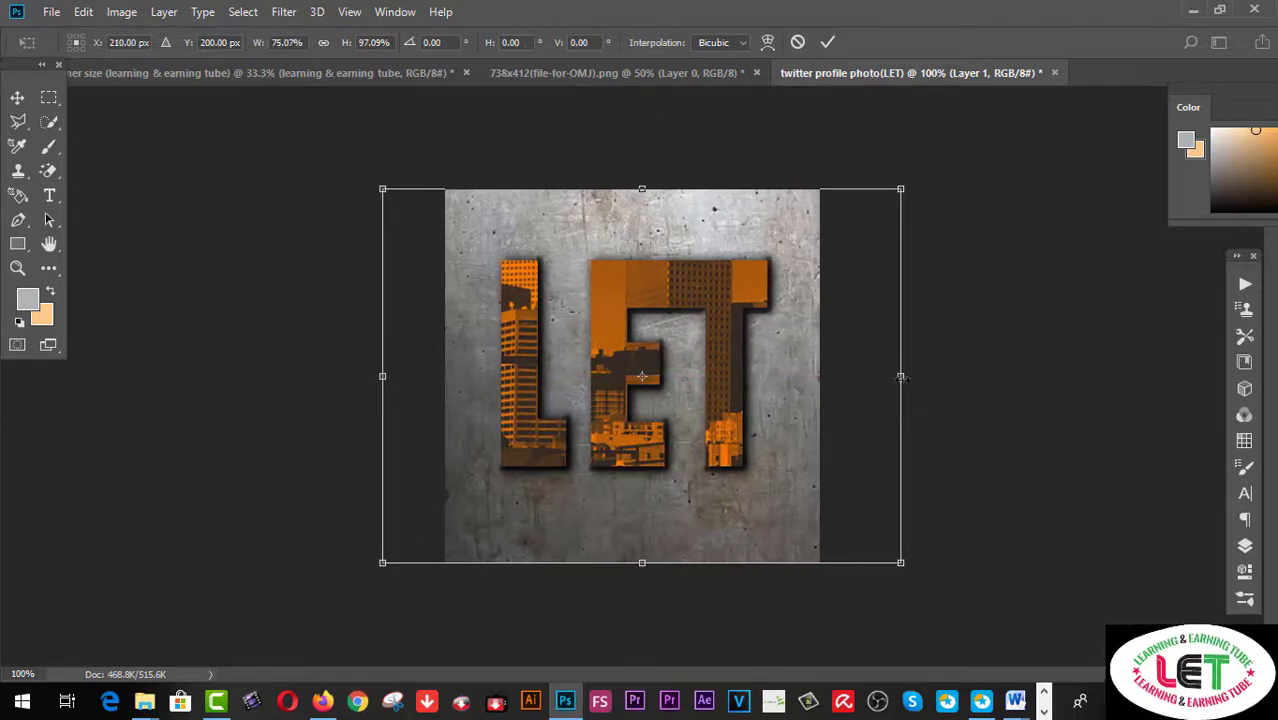
left_click_drag(901, 376, 921, 376)
left_click_drag(653, 563, 656, 564)
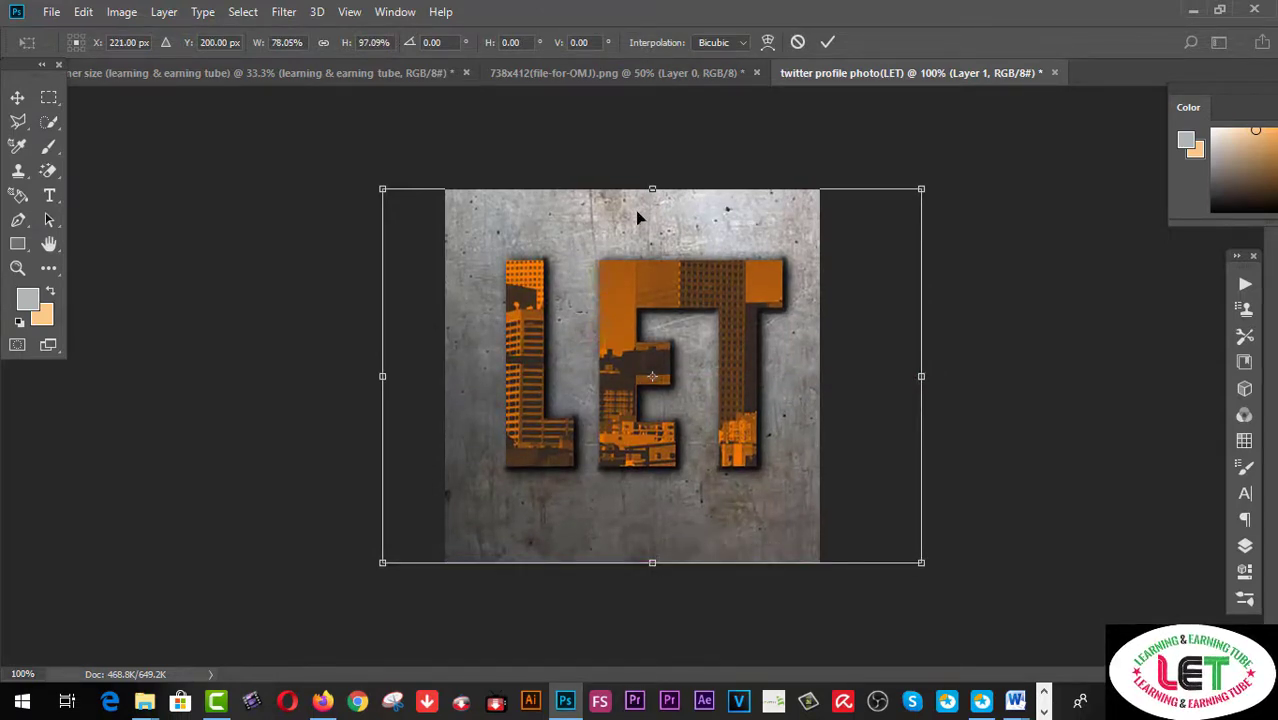
left_click_drag(650, 190, 653, 193)
left_click_drag(652, 564, 652, 580)
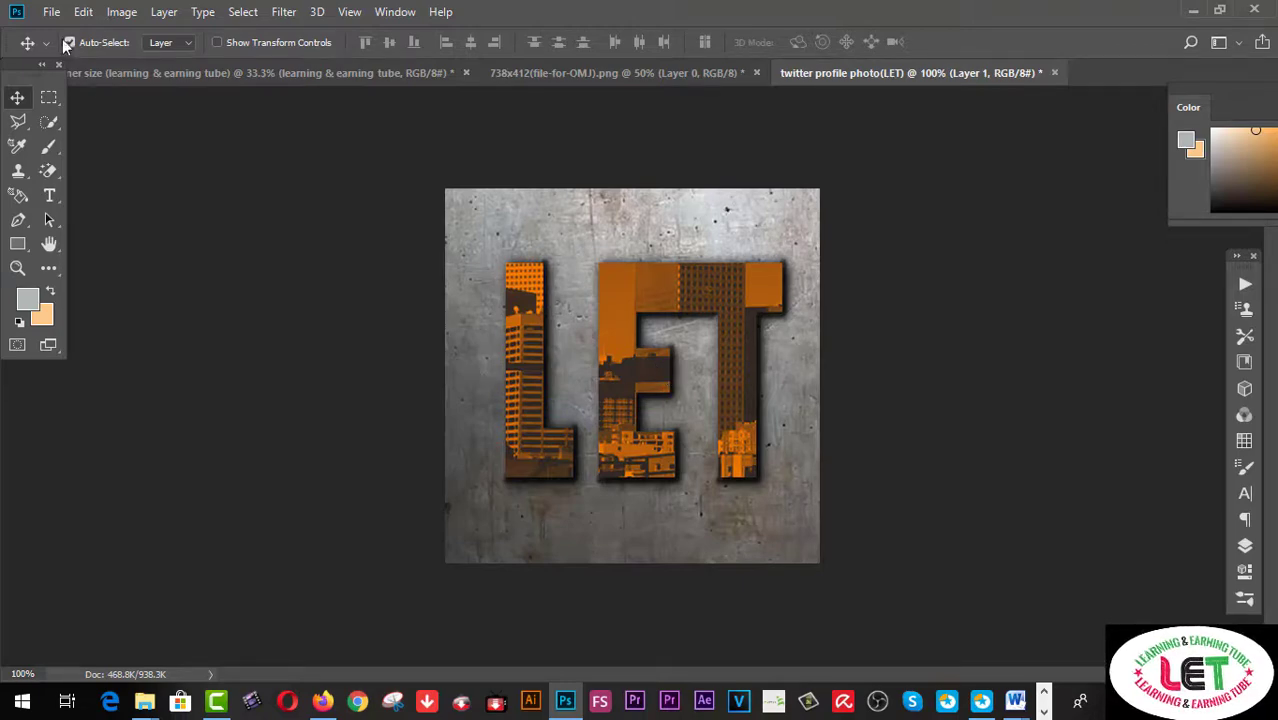
Open Save for Web (Legacy) for the profile photo, fit the preview and keep JPEG Maximum.
left_click(50, 12)
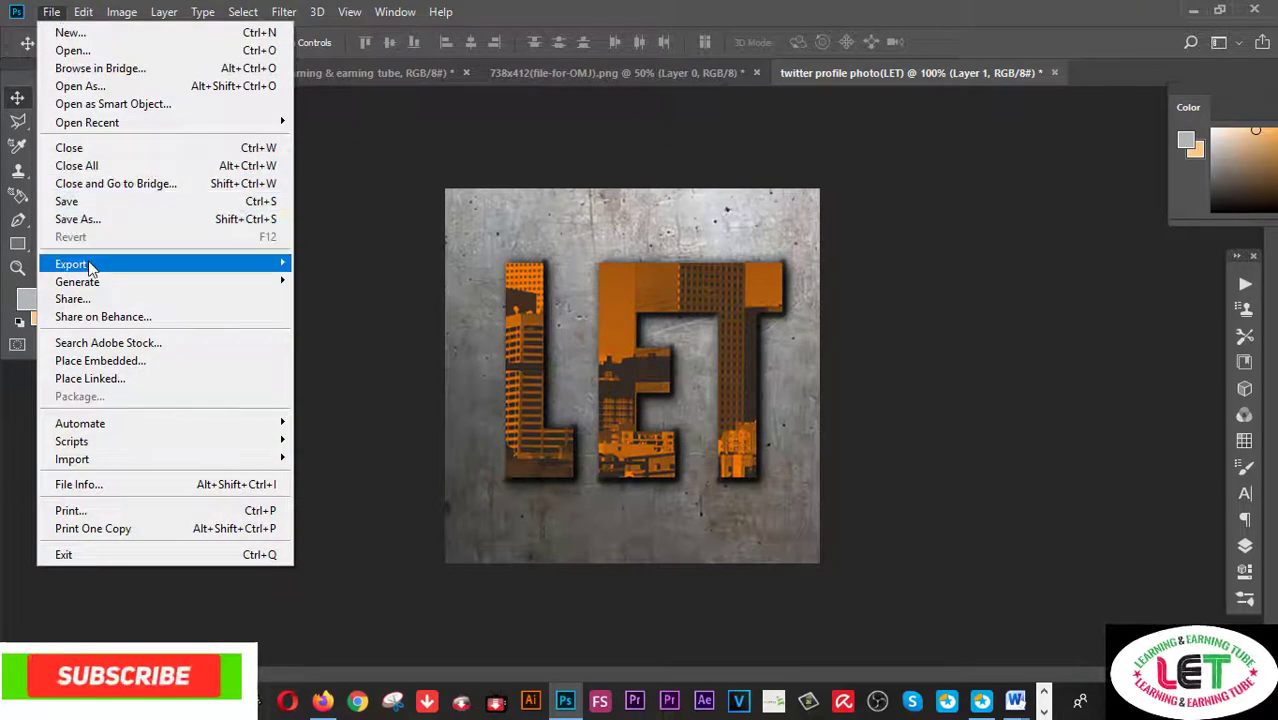
mouse_move(71, 264)
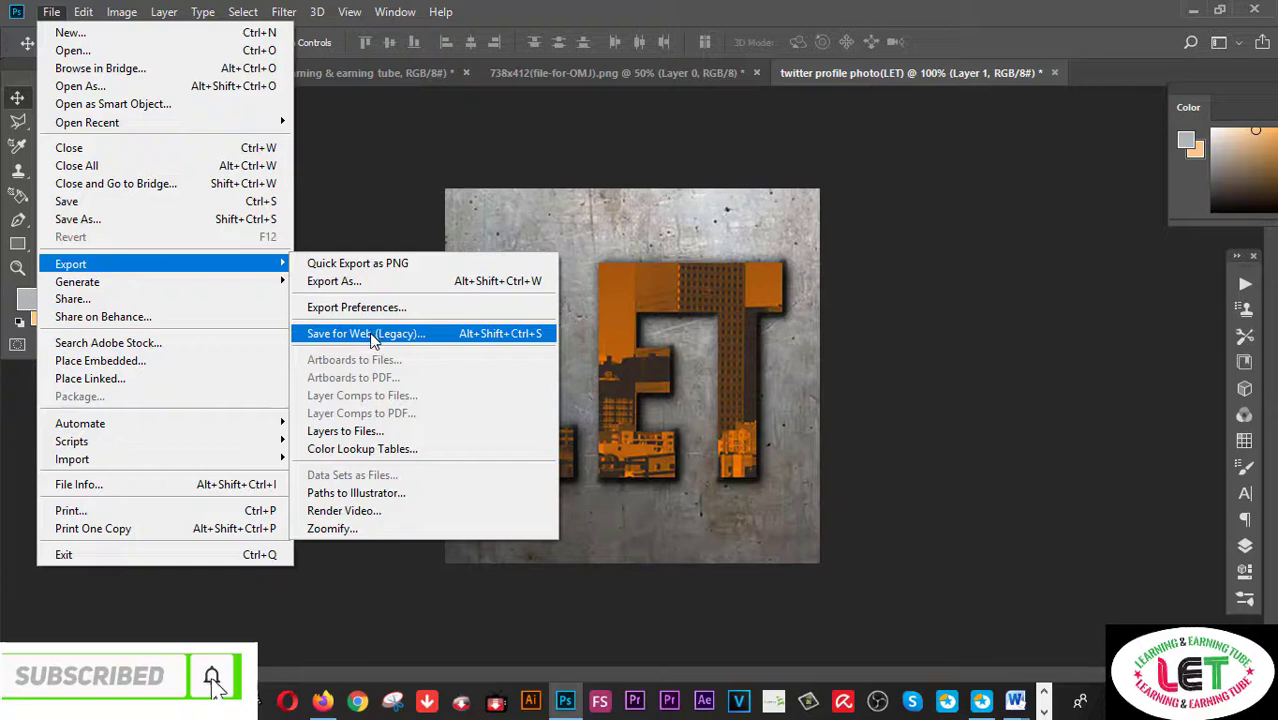
left_click(372, 340)
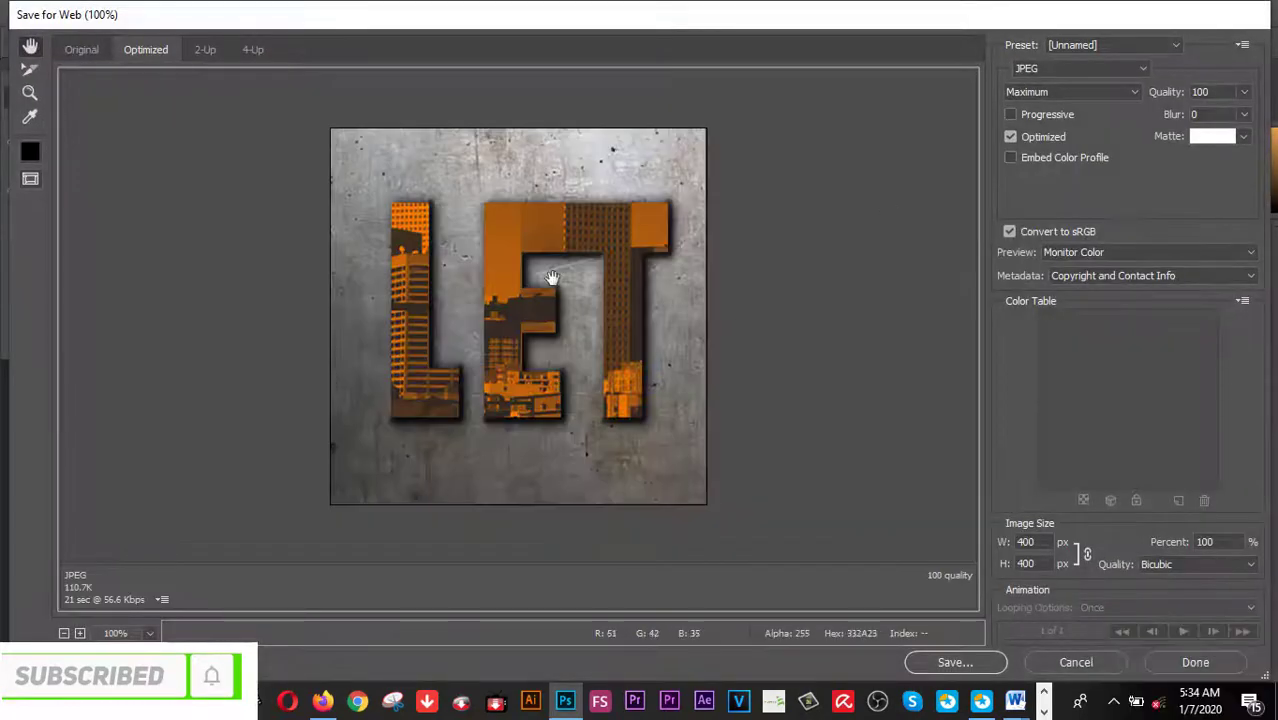
left_click(151, 632)
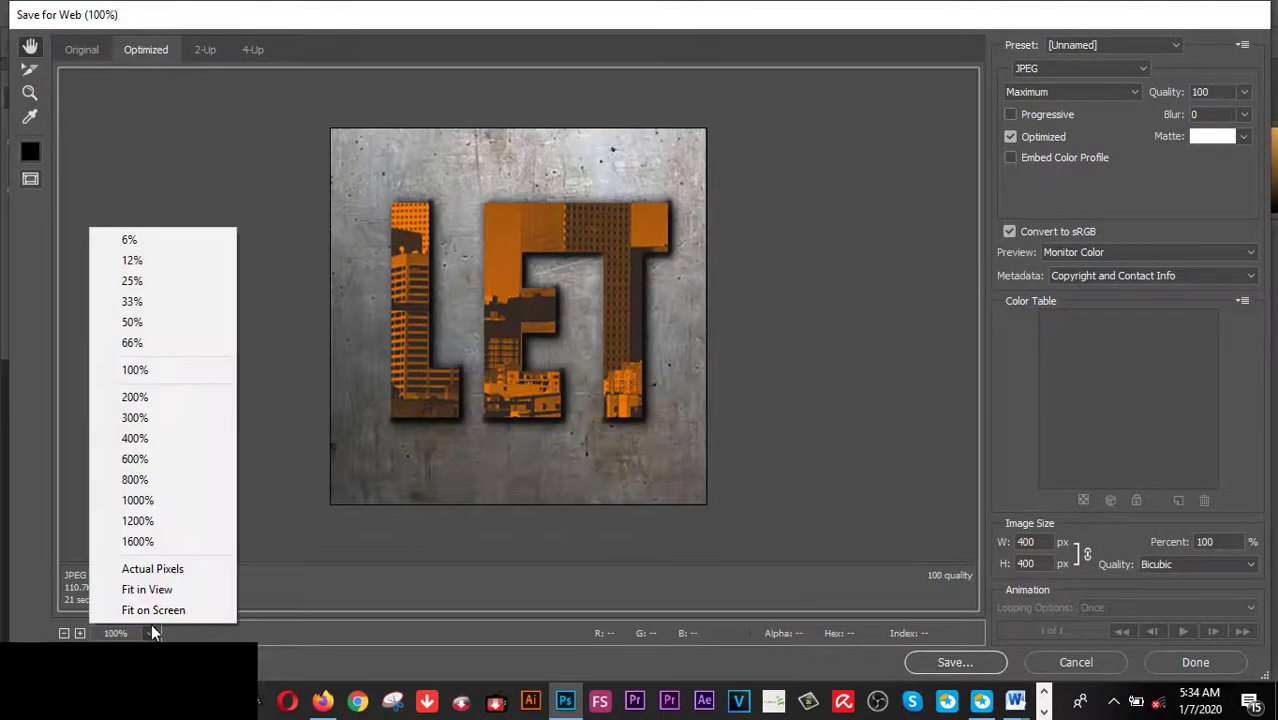
left_click(153, 610)
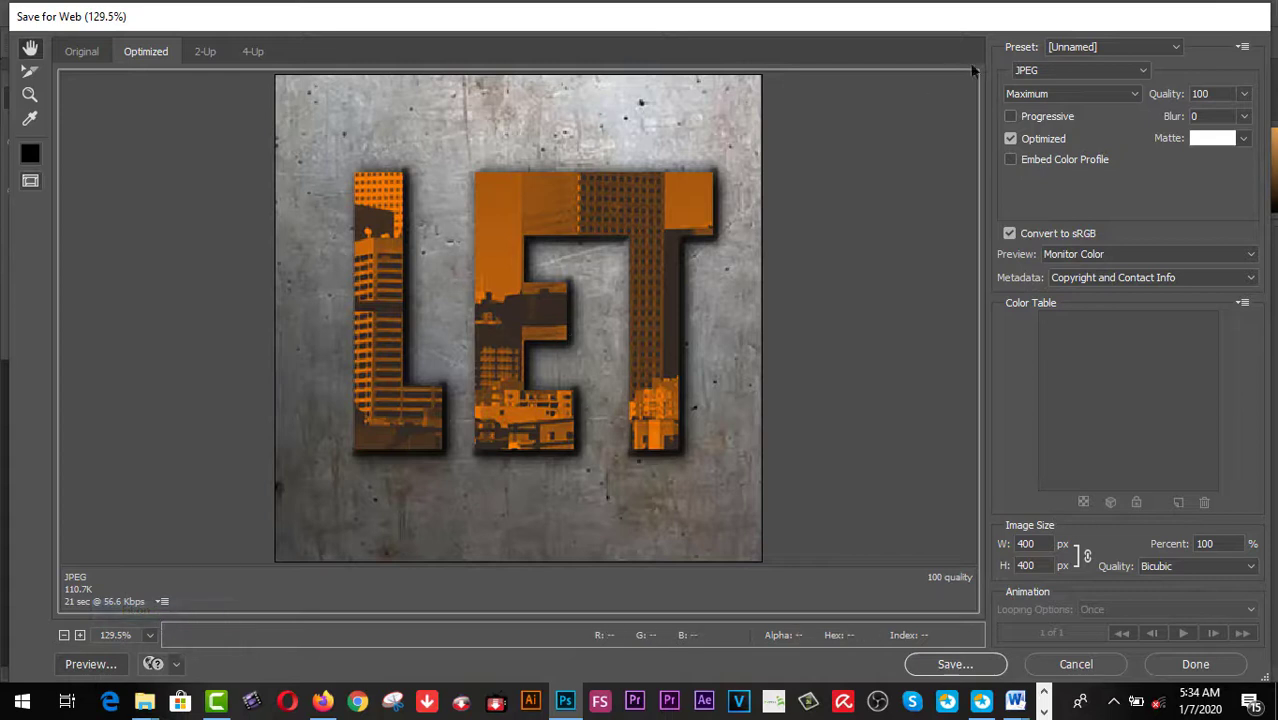
left_click(1038, 72)
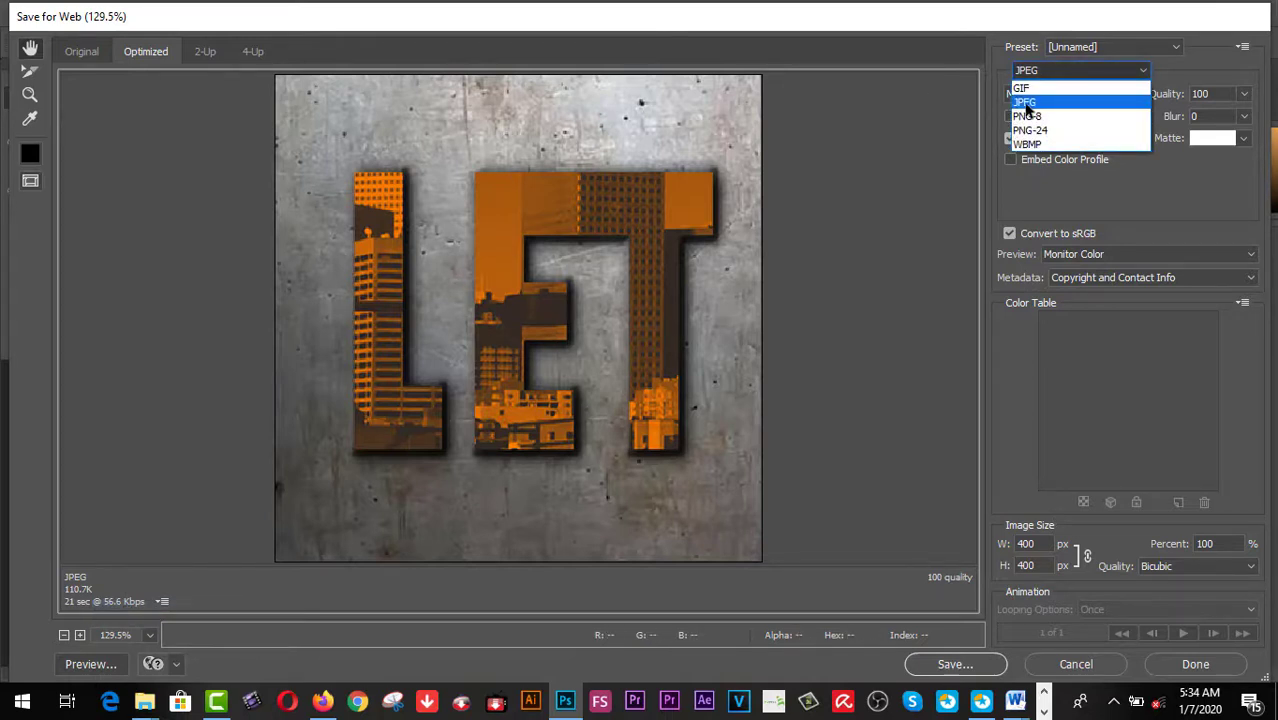
left_click(1029, 104)
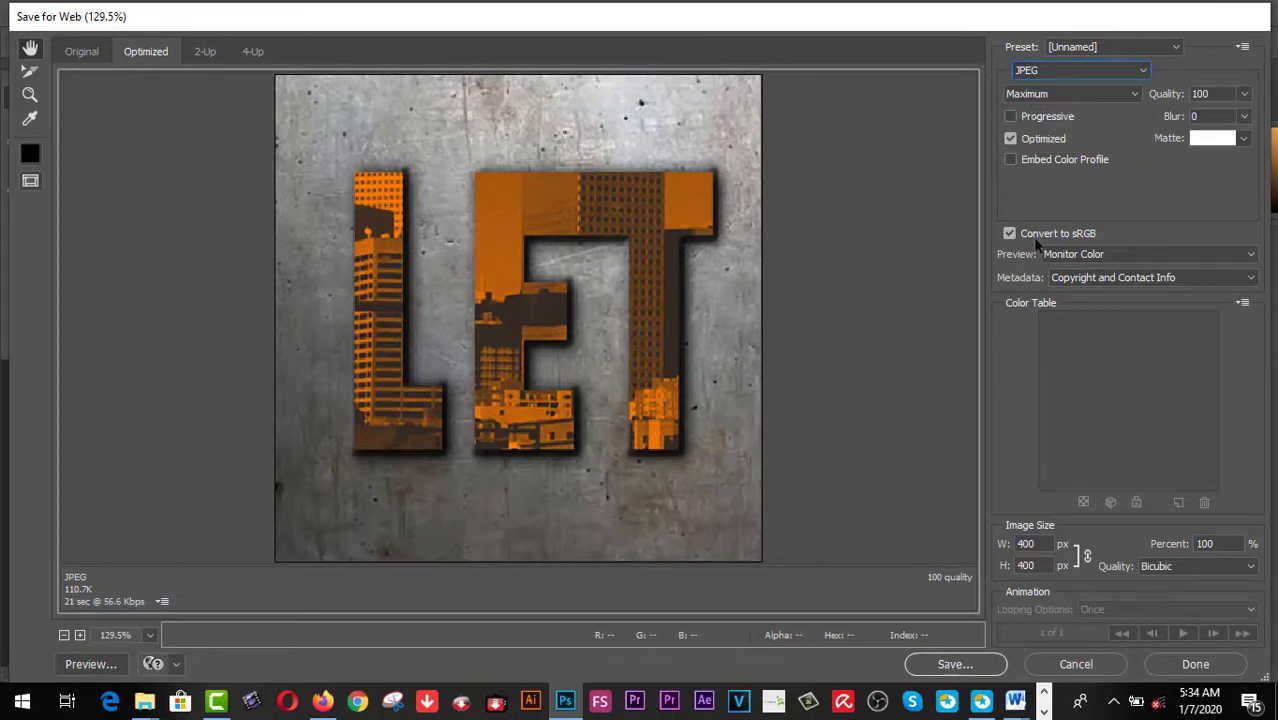
Save the 400x400 JPEG as twitter-profile-photo(LET)01 in Pictures.
left_click(952, 667)
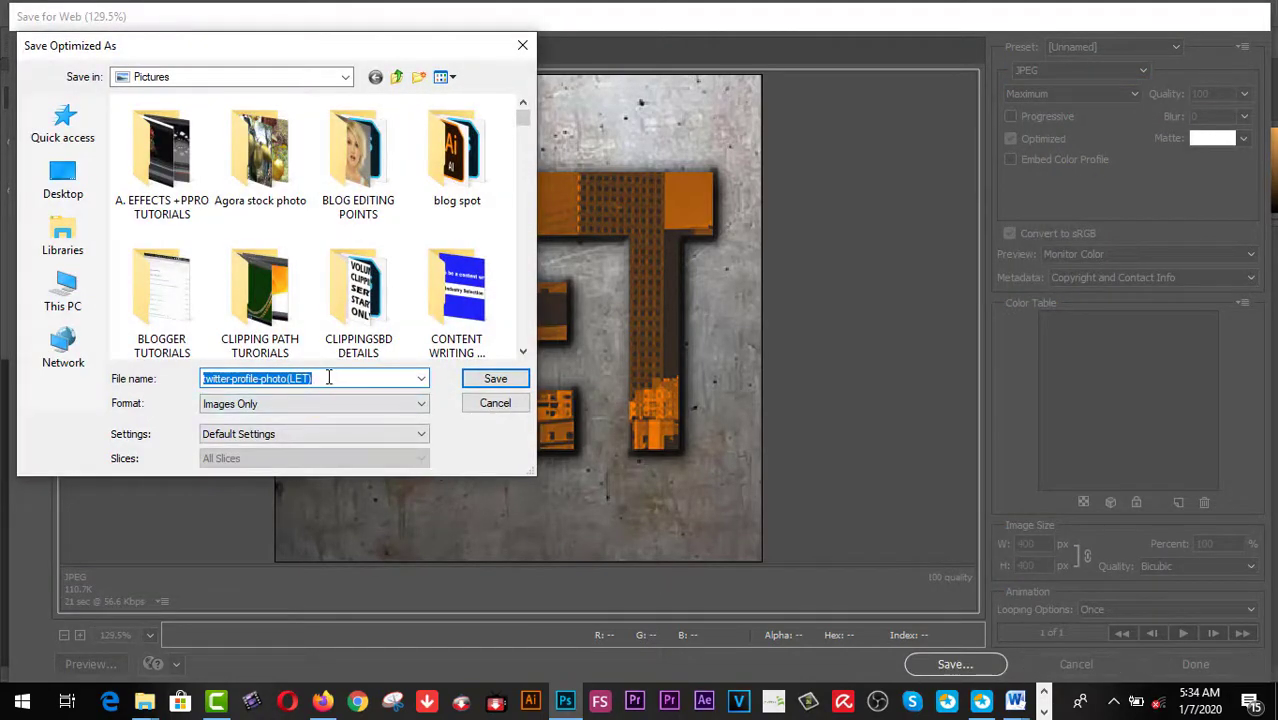
left_click(322, 378)
type("01")
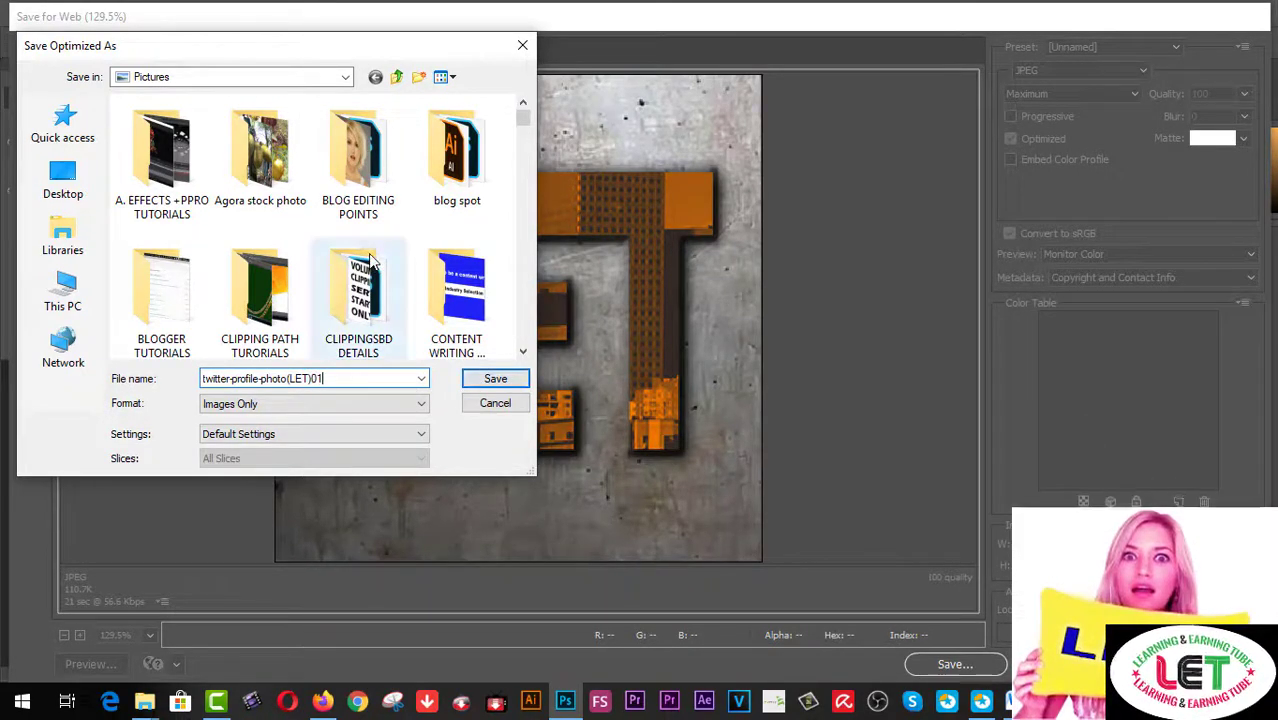
scroll(370, 260, "down", 5)
scroll(371, 262, "down", 5)
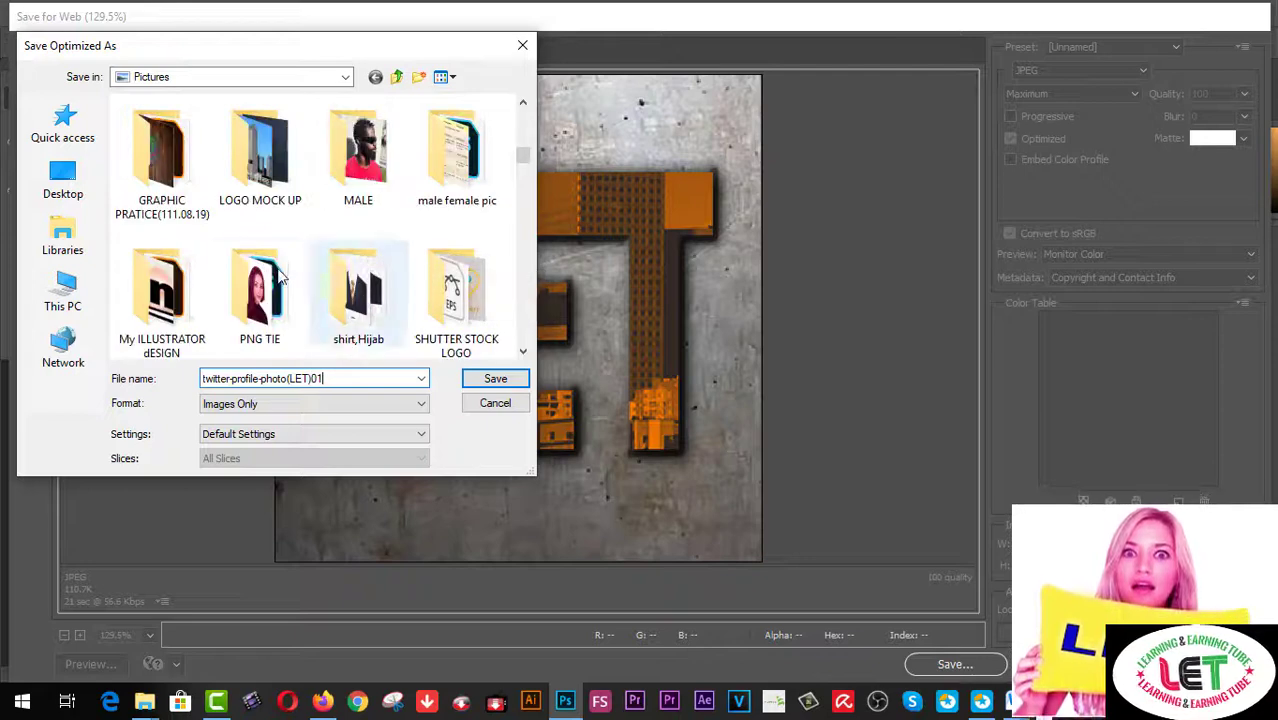
left_click(482, 378)
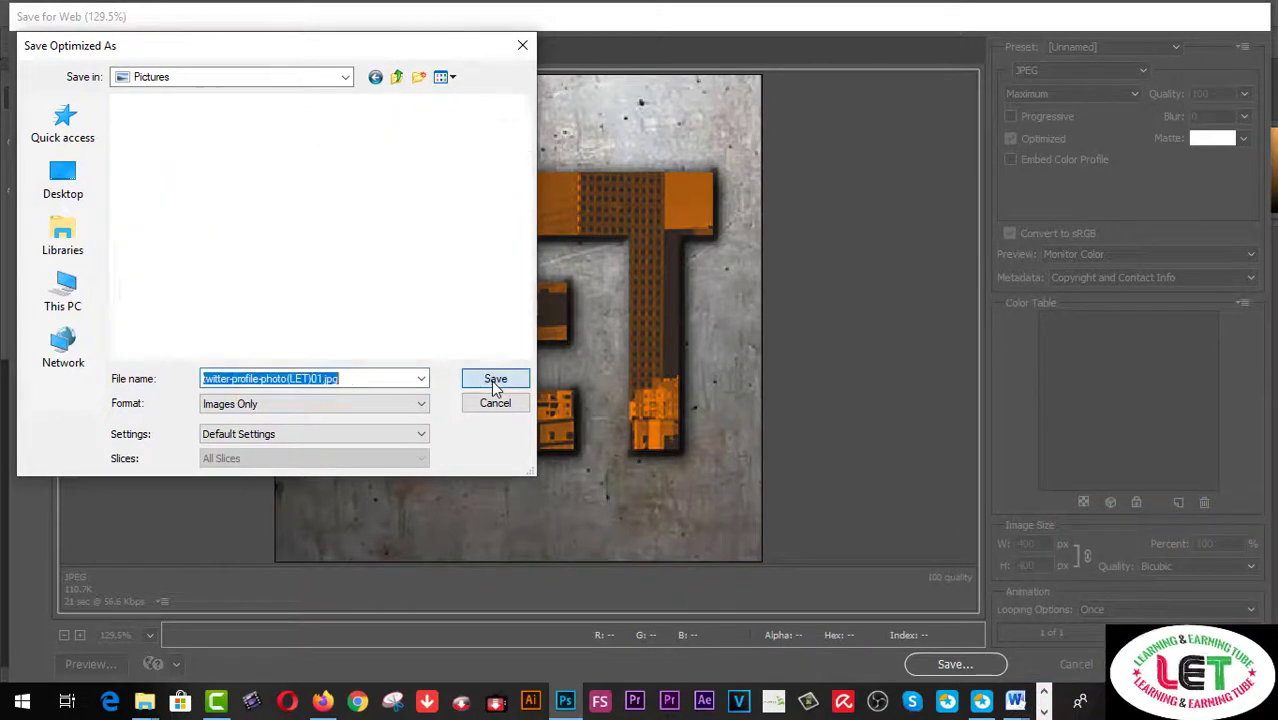
left_click(494, 380)
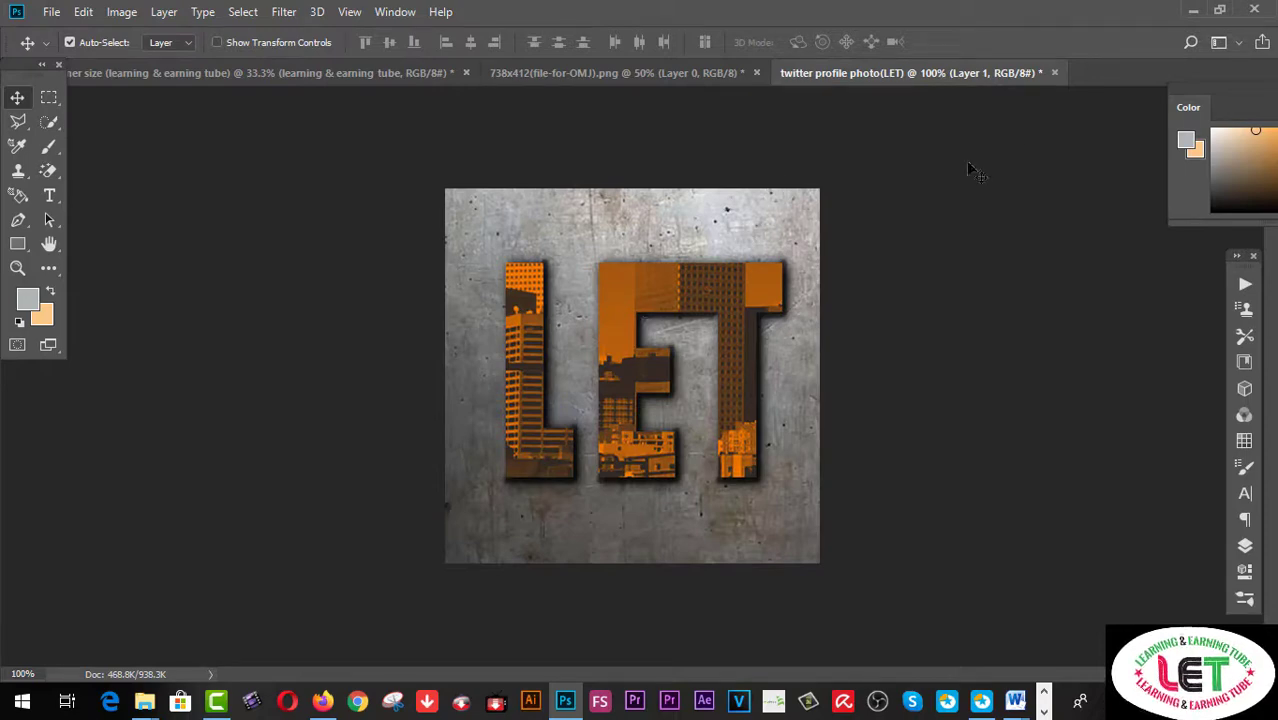
In the Twitter Edit profile form, upload the Twitter banner image as the header.
left_click(1195, 12)
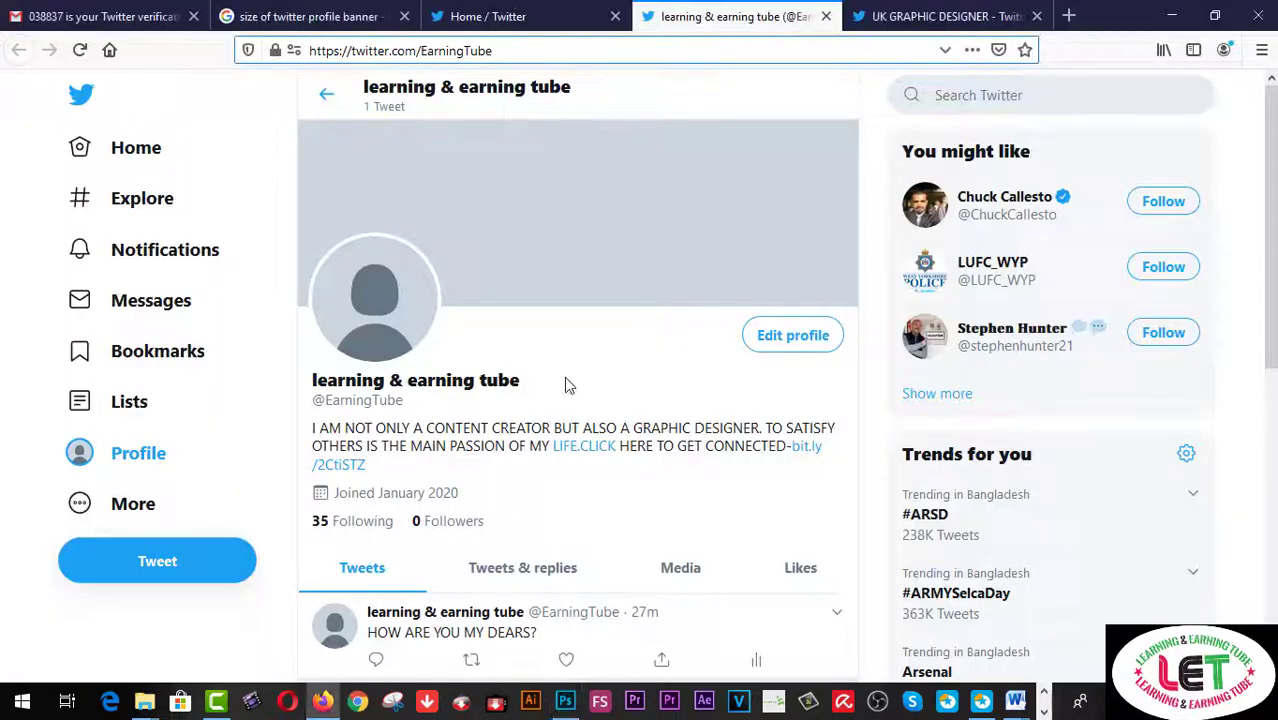
left_click(770, 338)
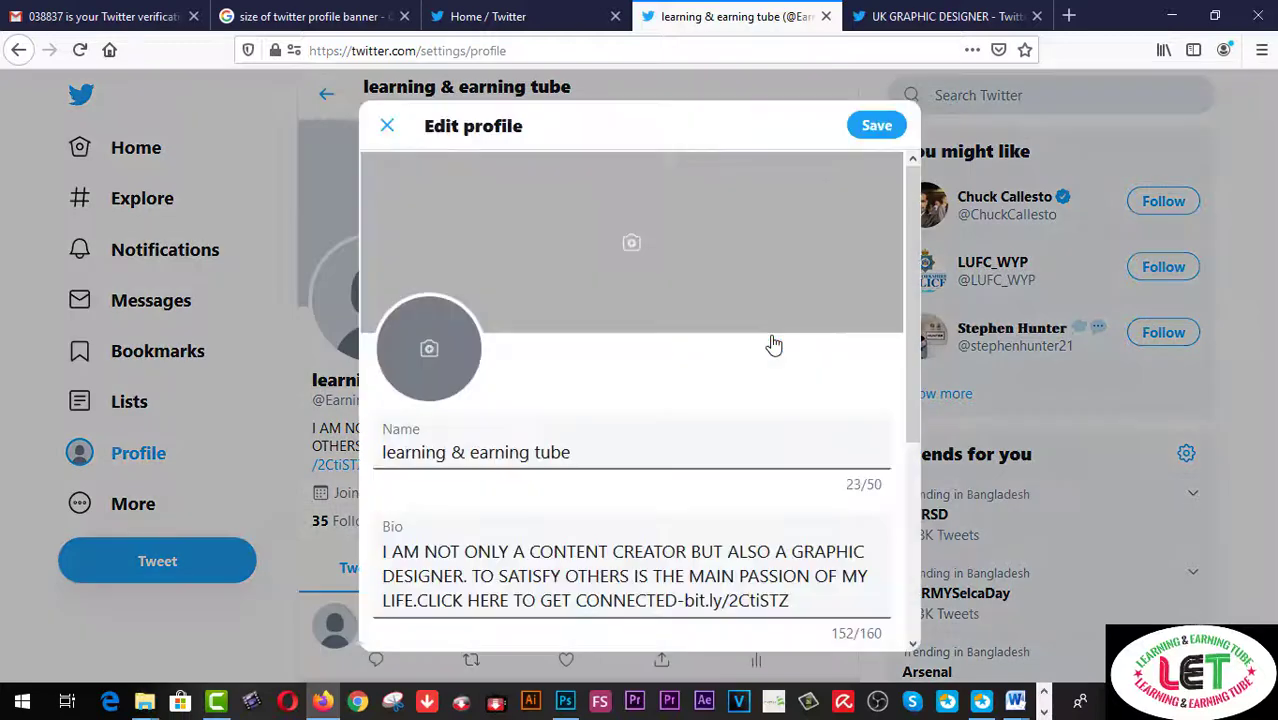
left_click(631, 247)
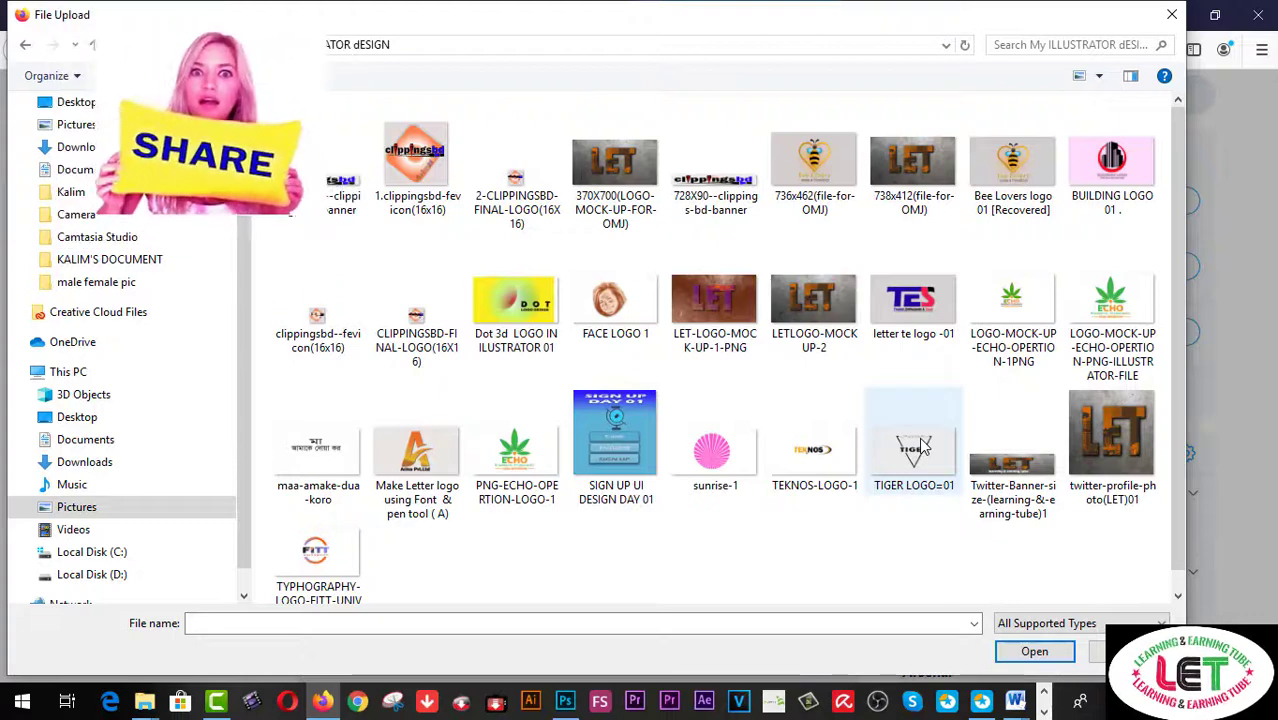
left_click(1036, 474)
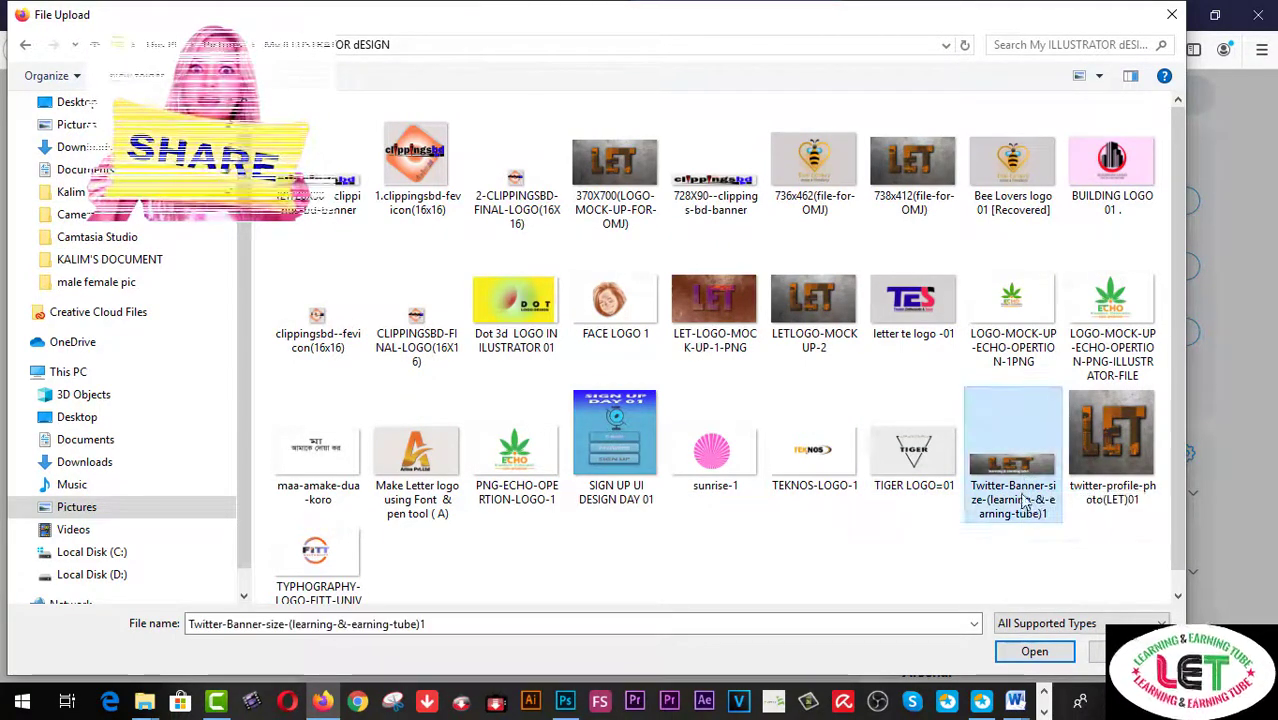
left_click(1030, 651)
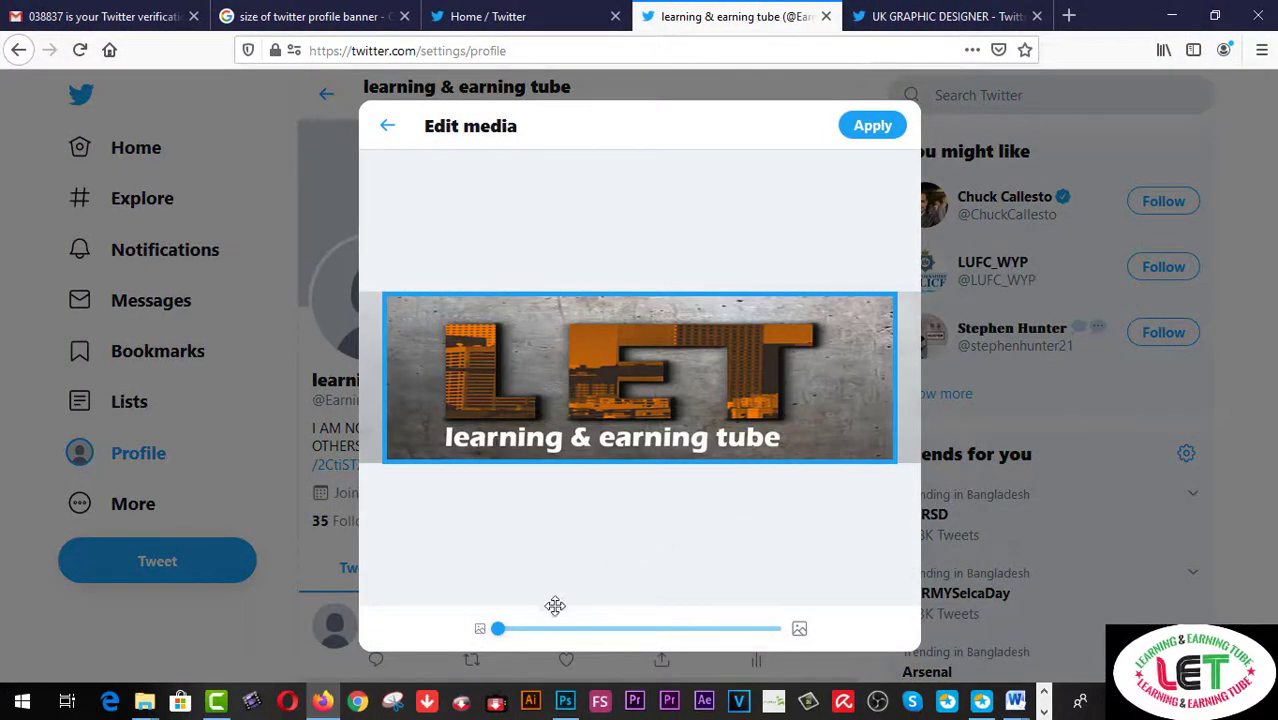
Zoom the banner in slightly with the slider and apply the crop.
left_click_drag(500, 634, 516, 634)
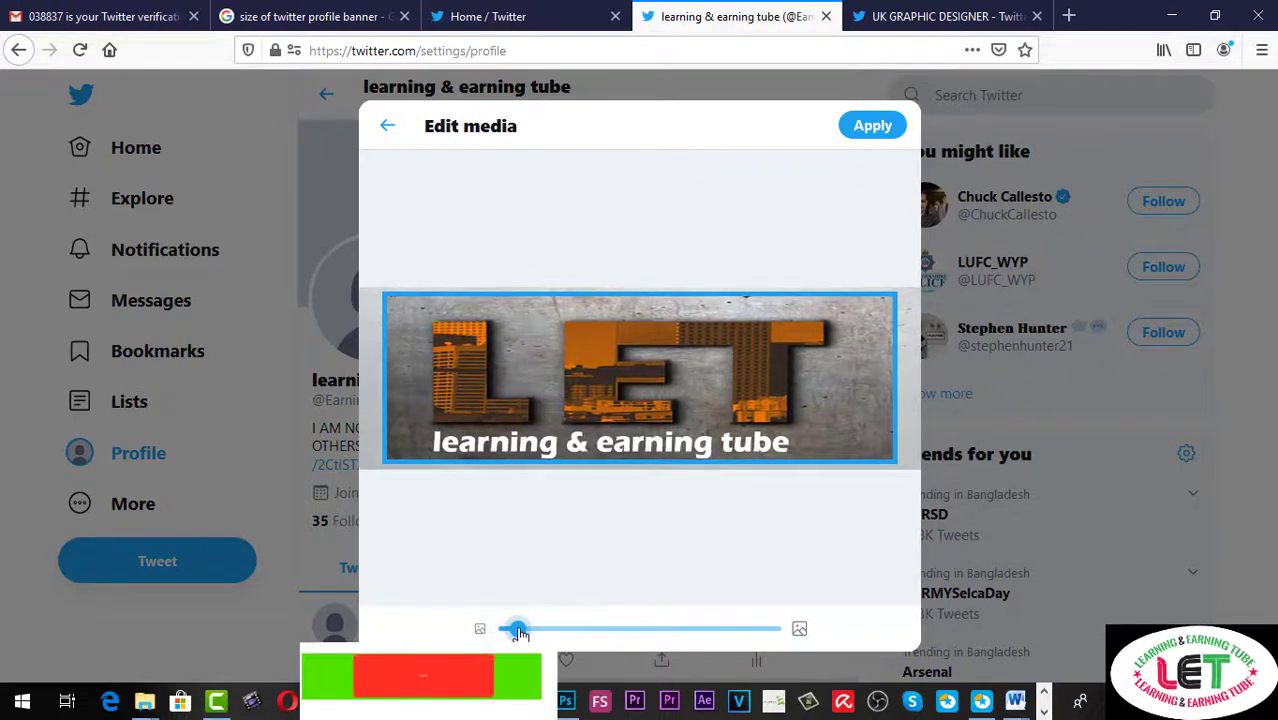
left_click_drag(516, 634, 497, 634)
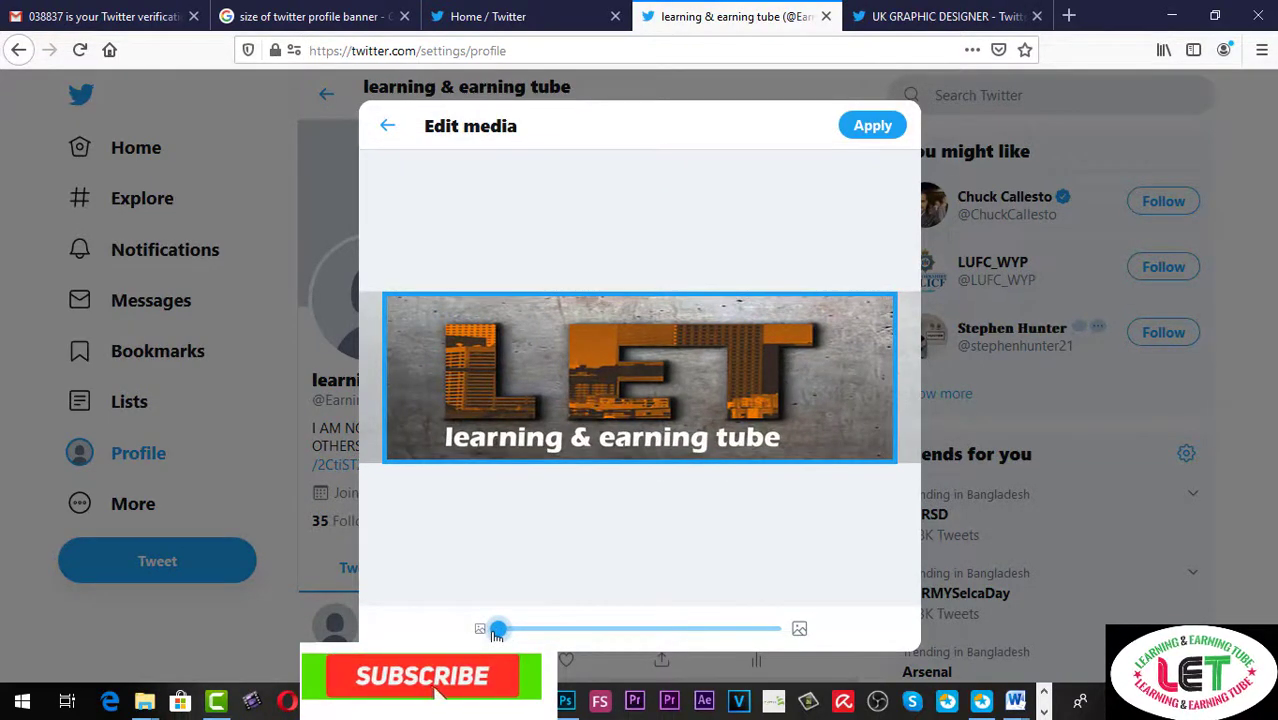
left_click_drag(497, 634, 510, 634)
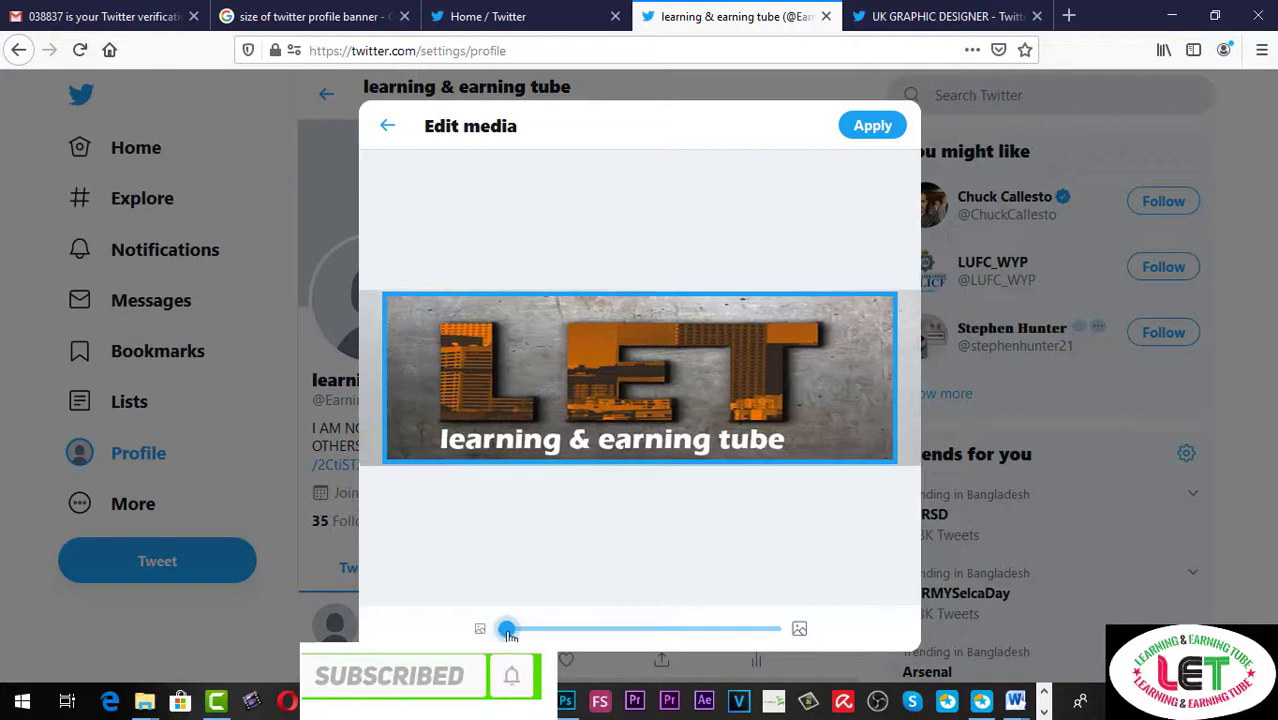
left_click(867, 134)
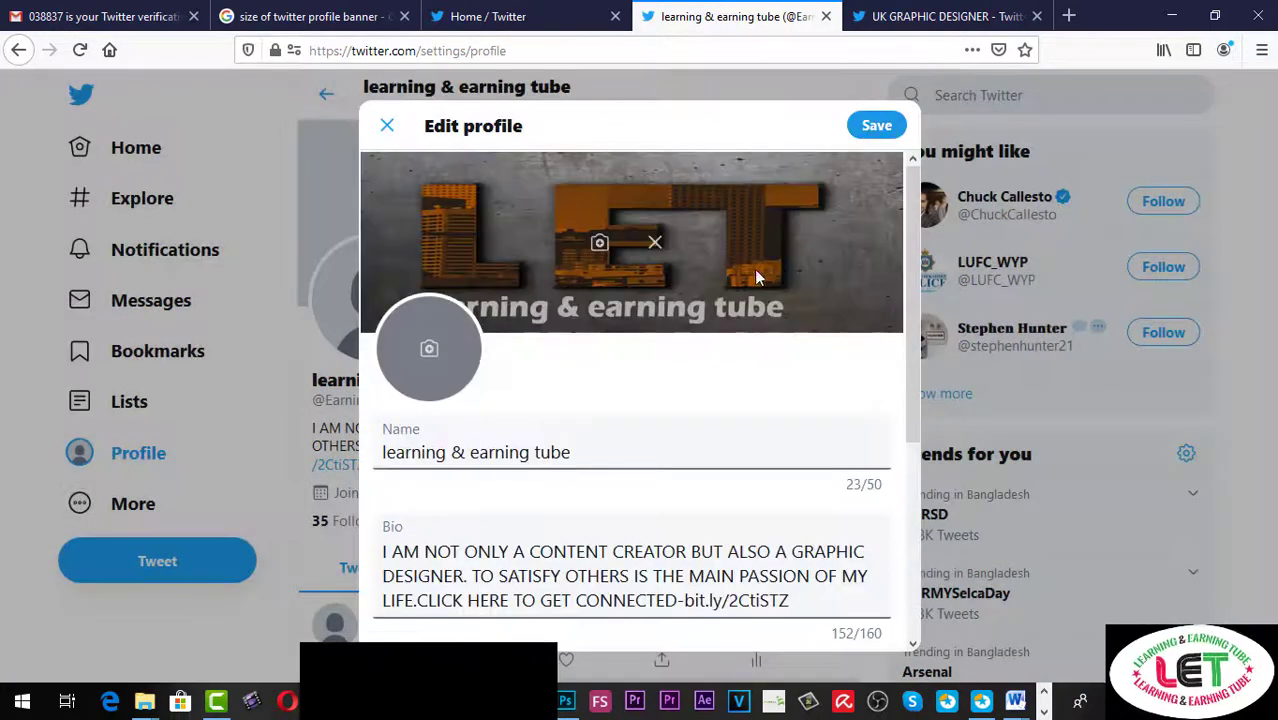
Upload twitter-profile-photo(LET)01 as the avatar, zoom it in slightly and apply.
left_click(427, 352)
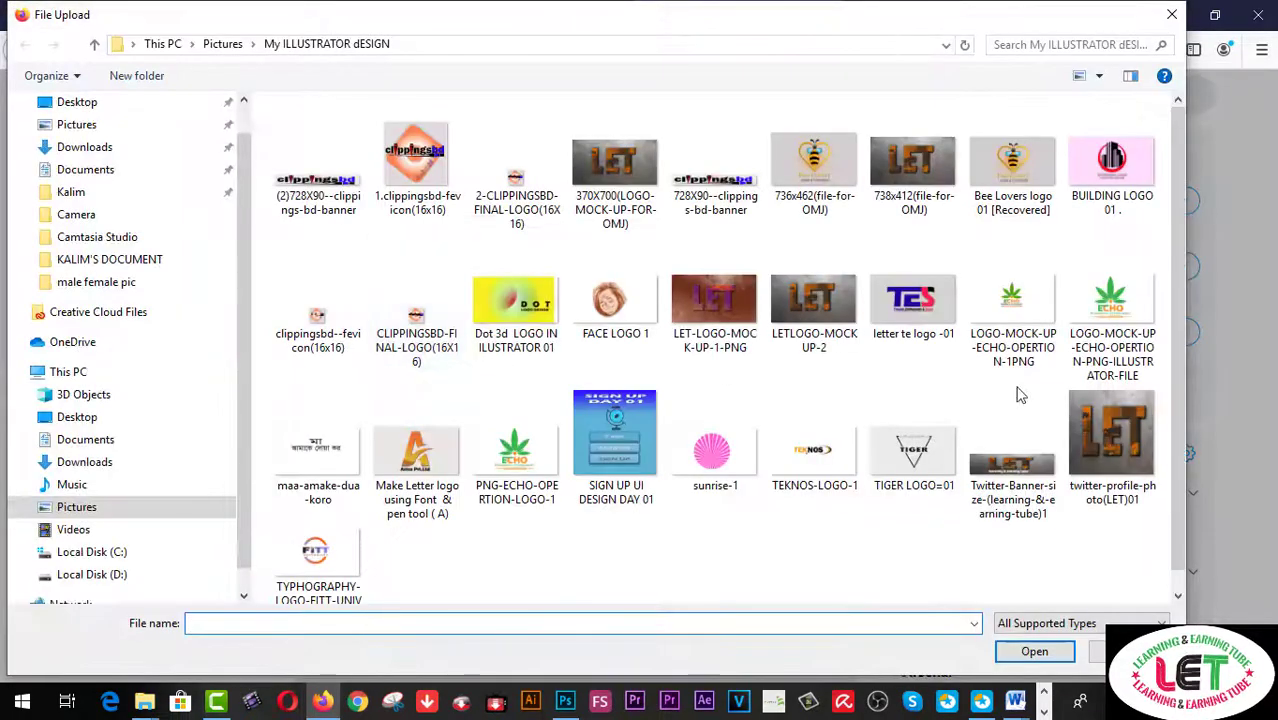
left_click(1115, 445)
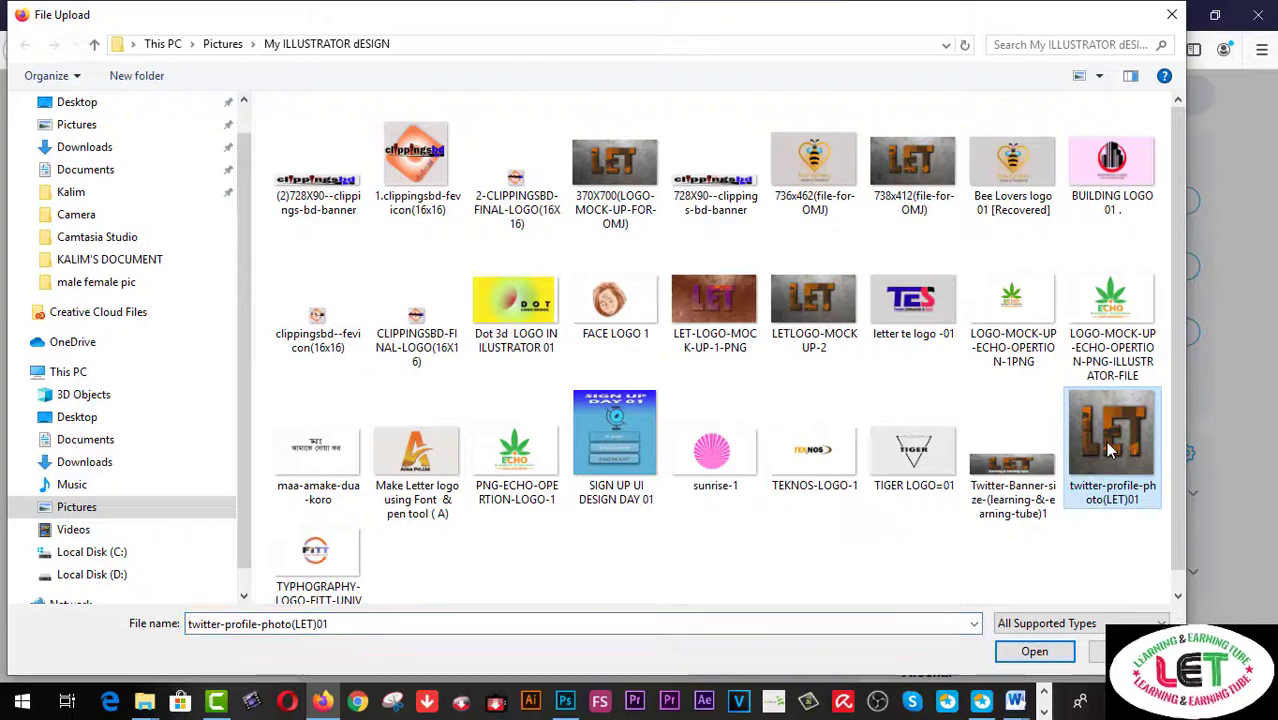
left_click(1040, 650)
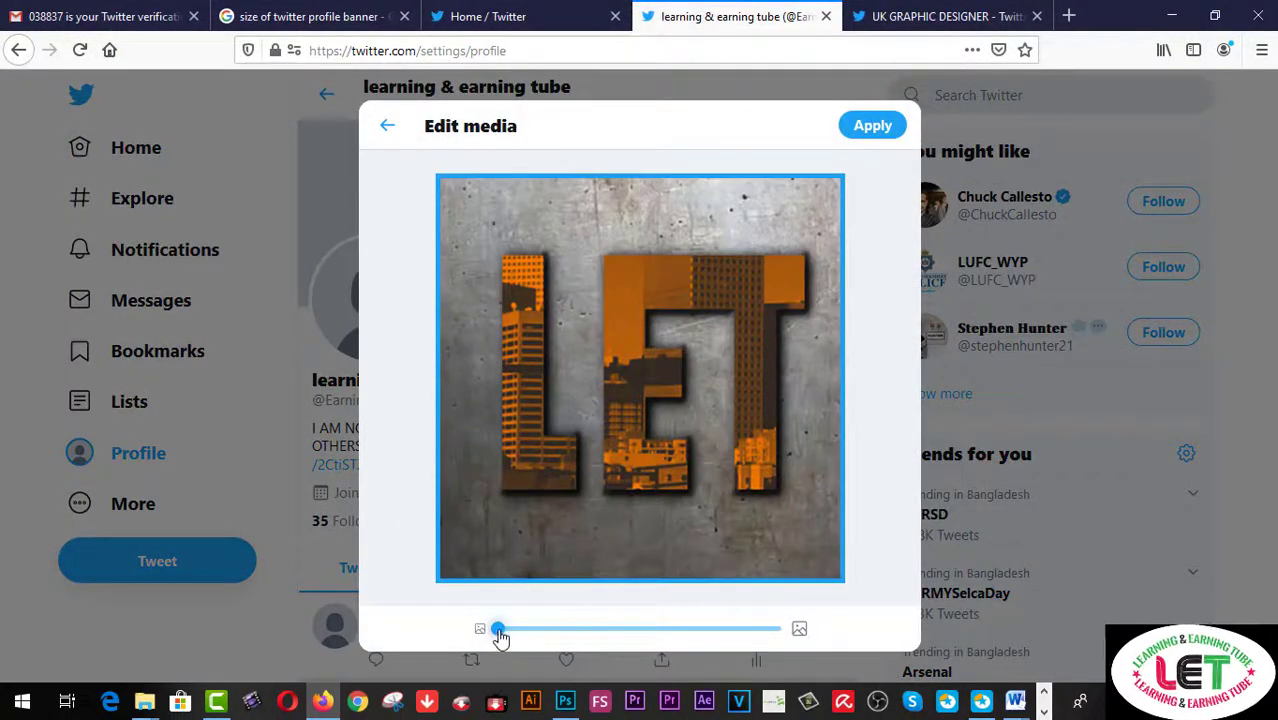
left_click_drag(499, 633, 521, 633)
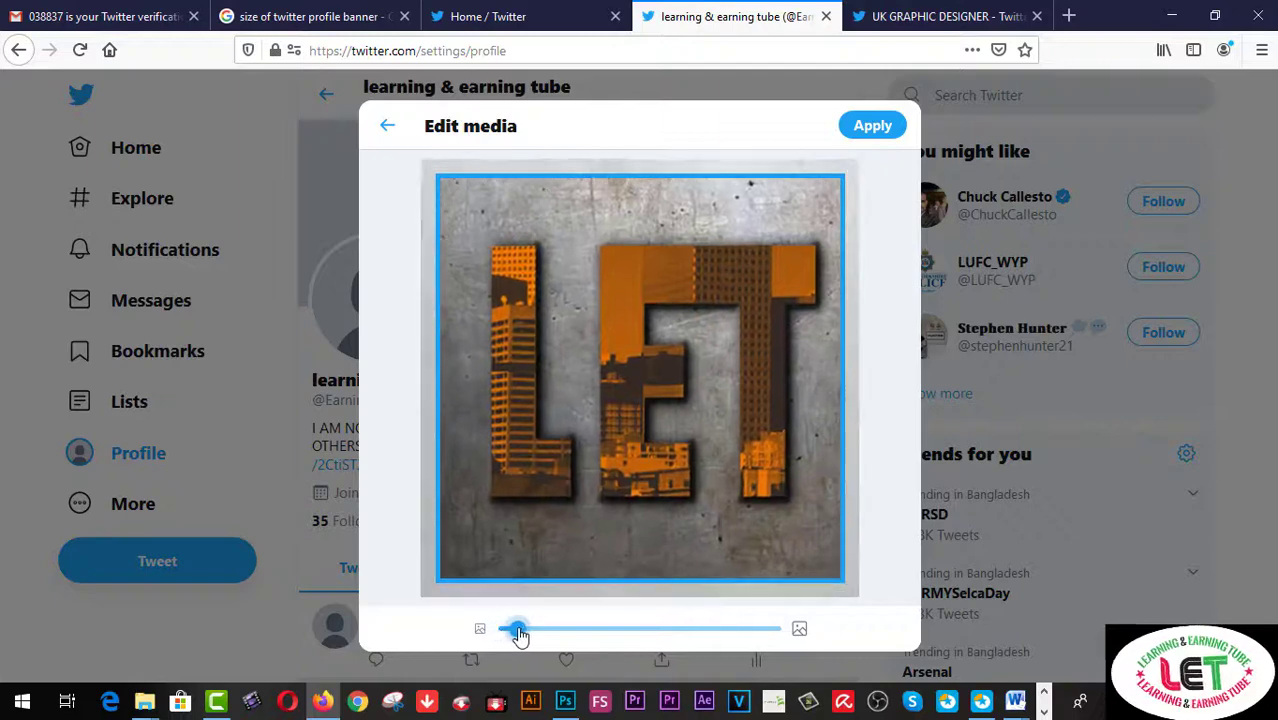
left_click_drag(521, 633, 536, 635)
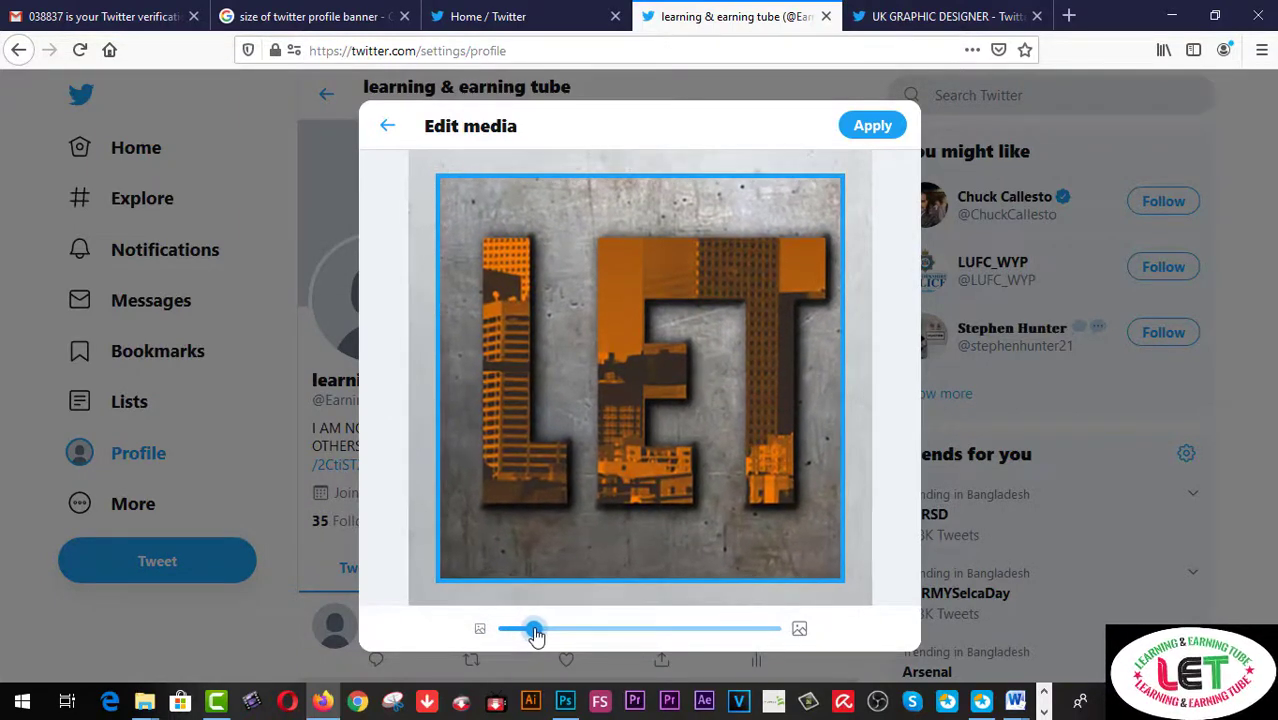
left_click_drag(536, 635, 514, 639)
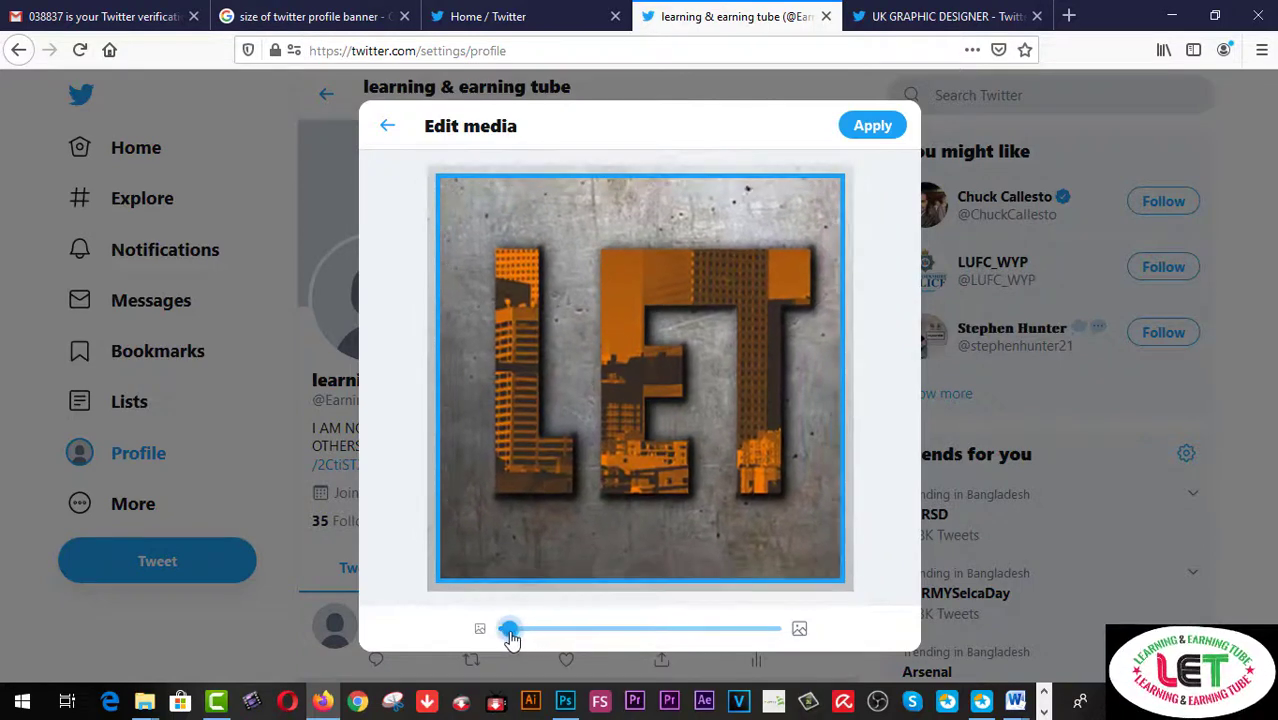
left_click(877, 127)
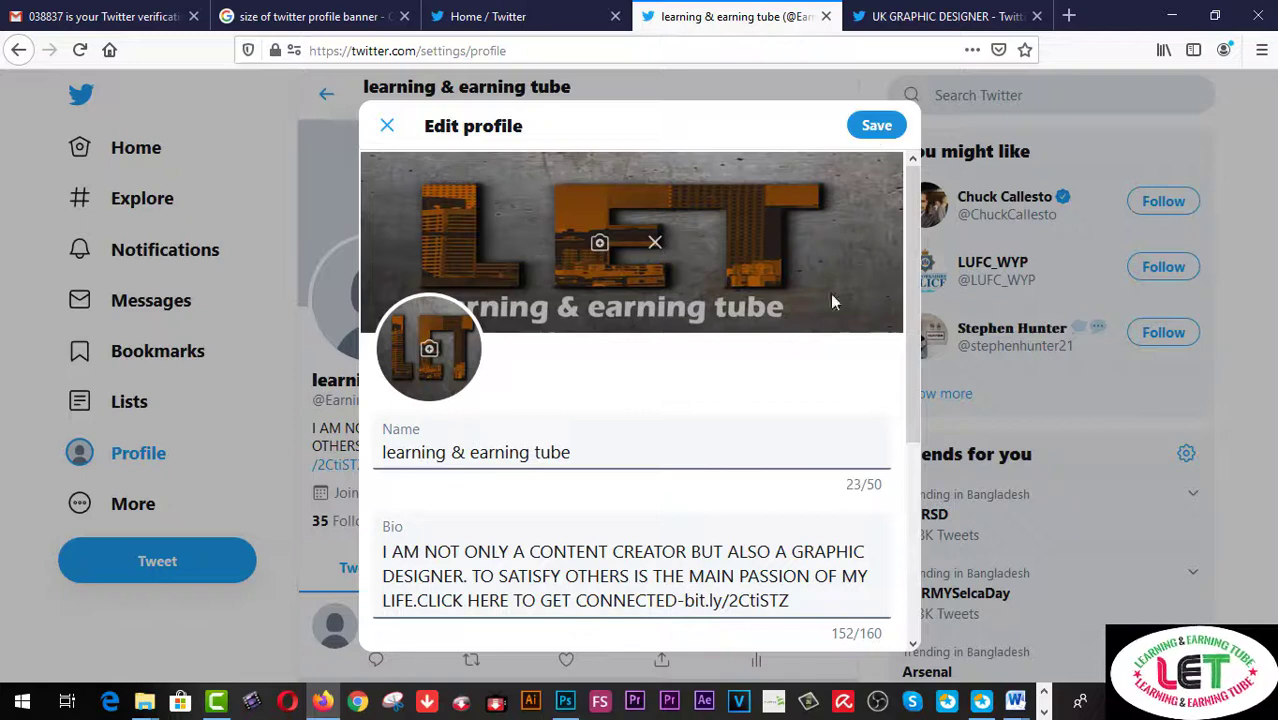
Enter 'NEWYORK CITY' in the Location field and save the edited profile.
scroll(716, 476, "down", 2)
scroll(718, 480, "down", 3)
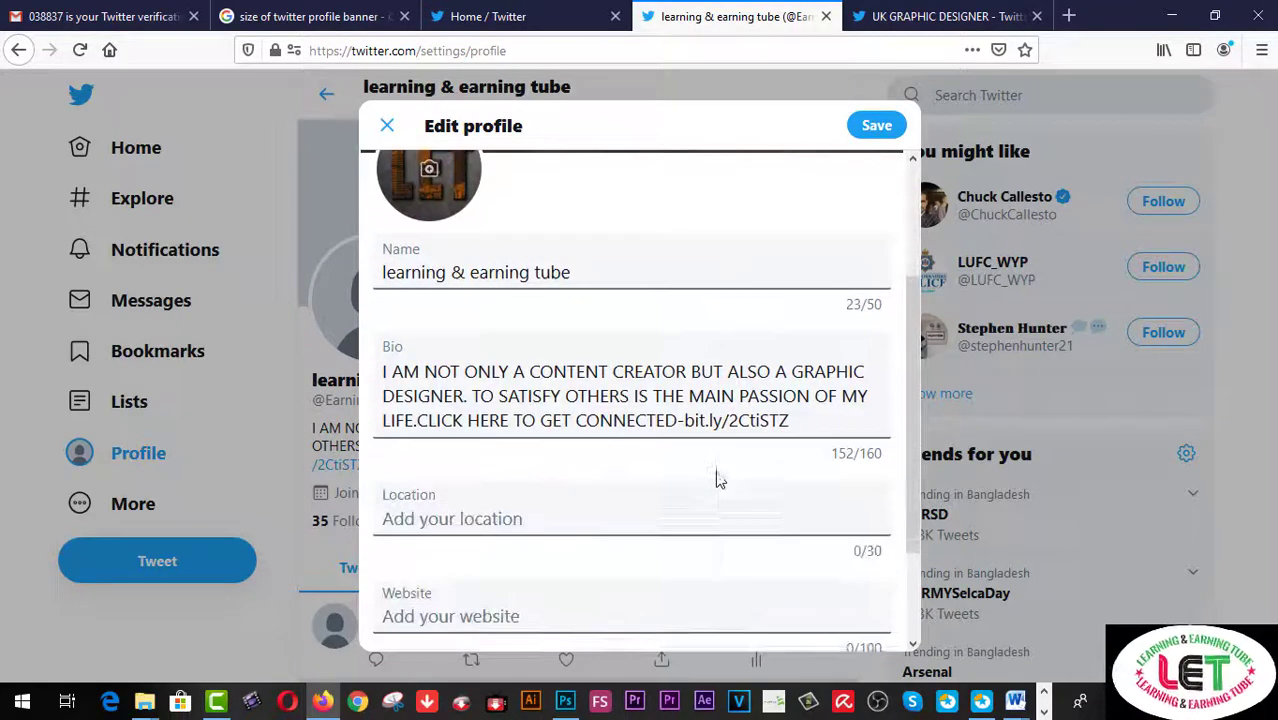
scroll(718, 480, "down", 1)
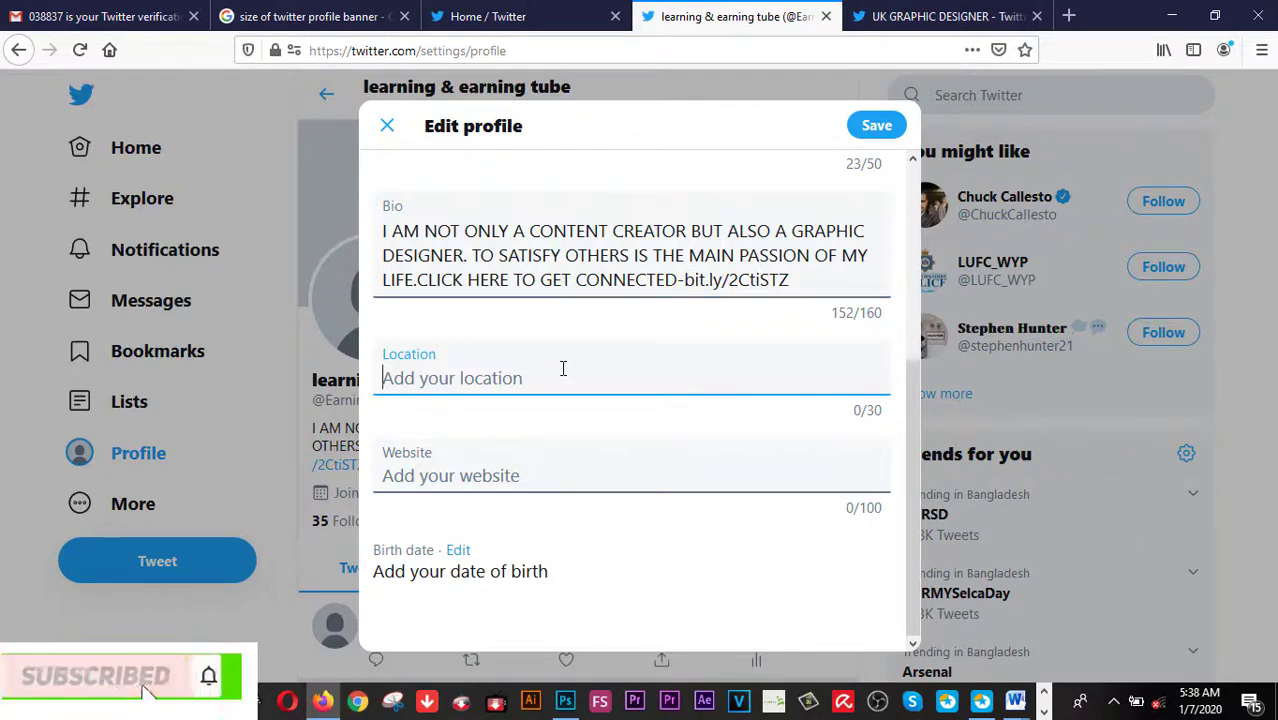
type("NE")
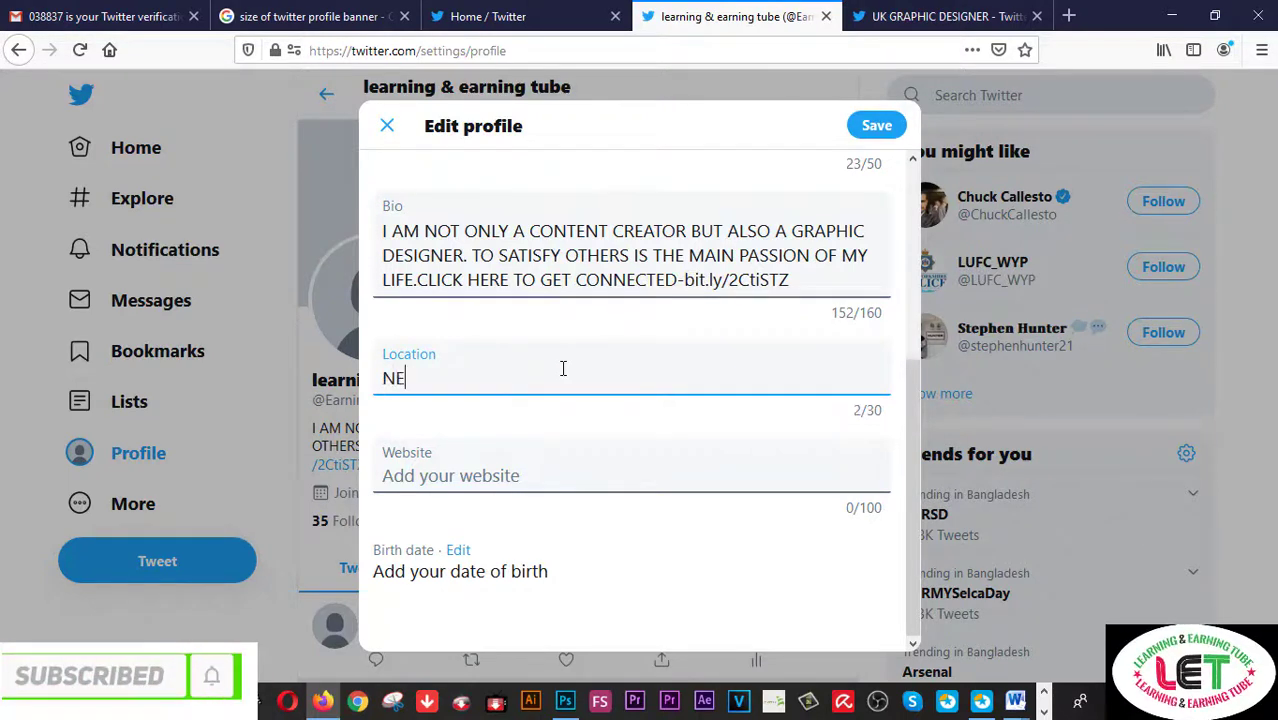
type("WY")
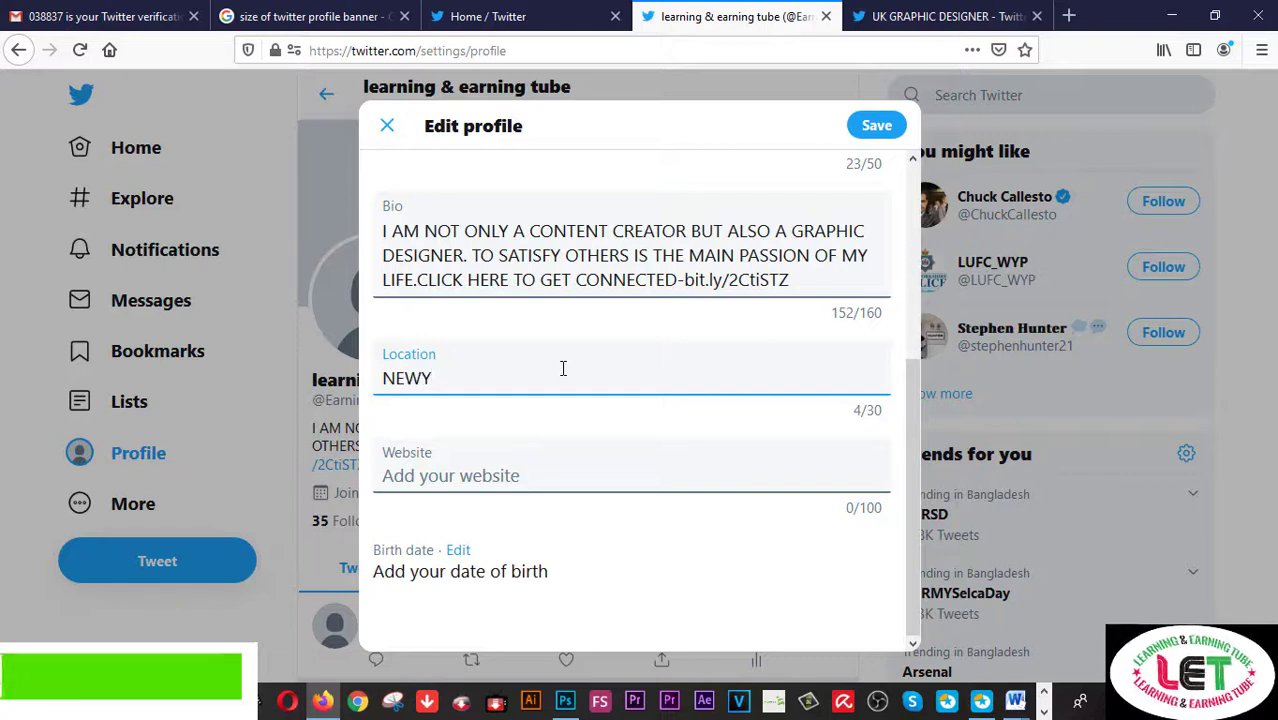
type("ORK")
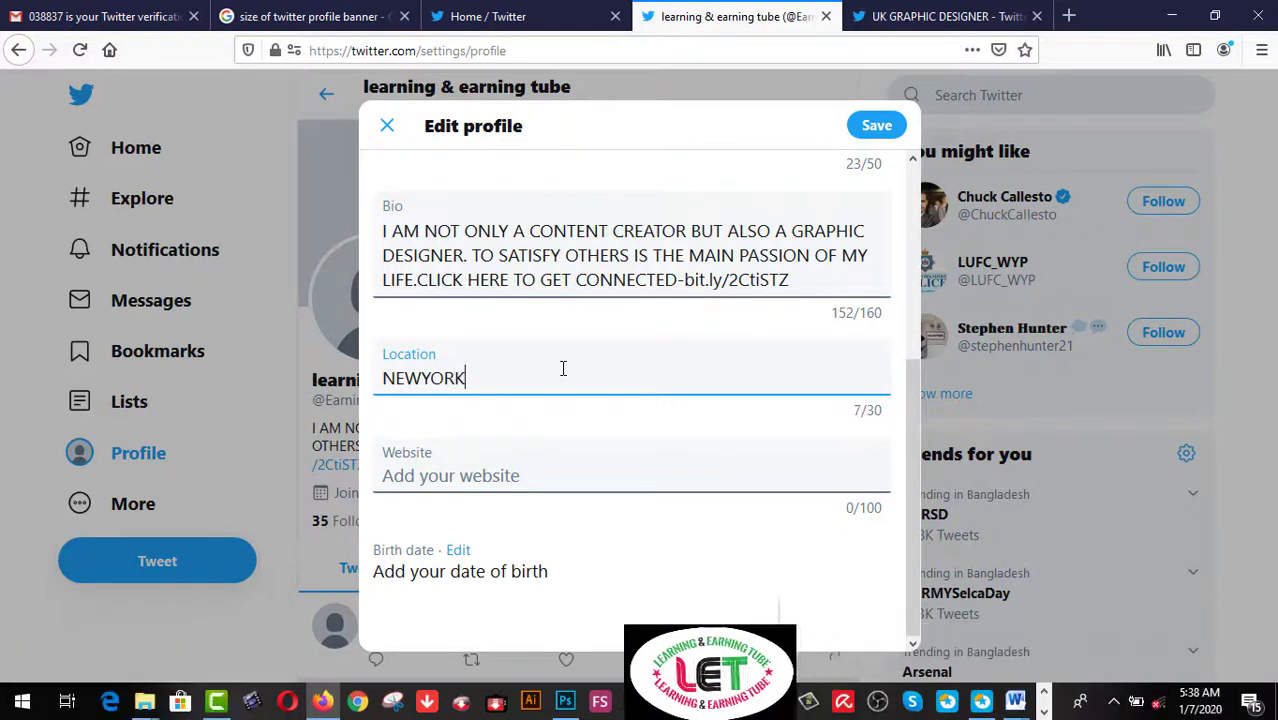
type("CITY")
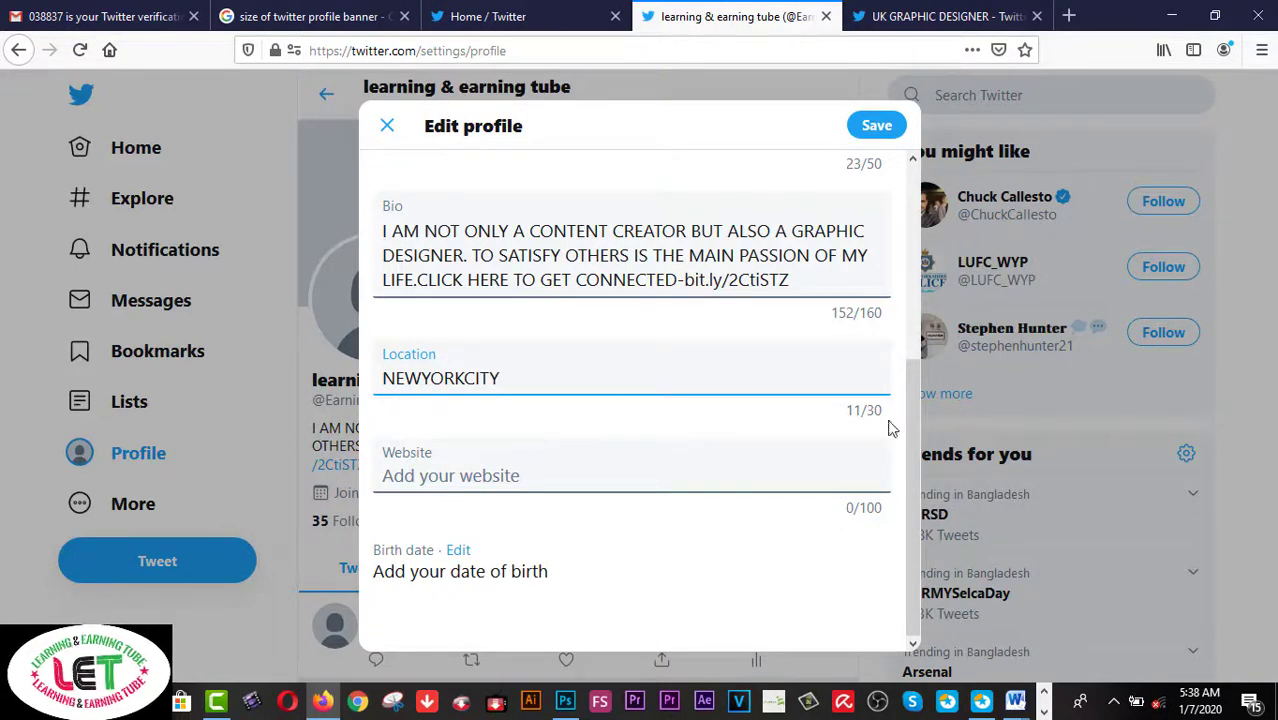
left_click(469, 378)
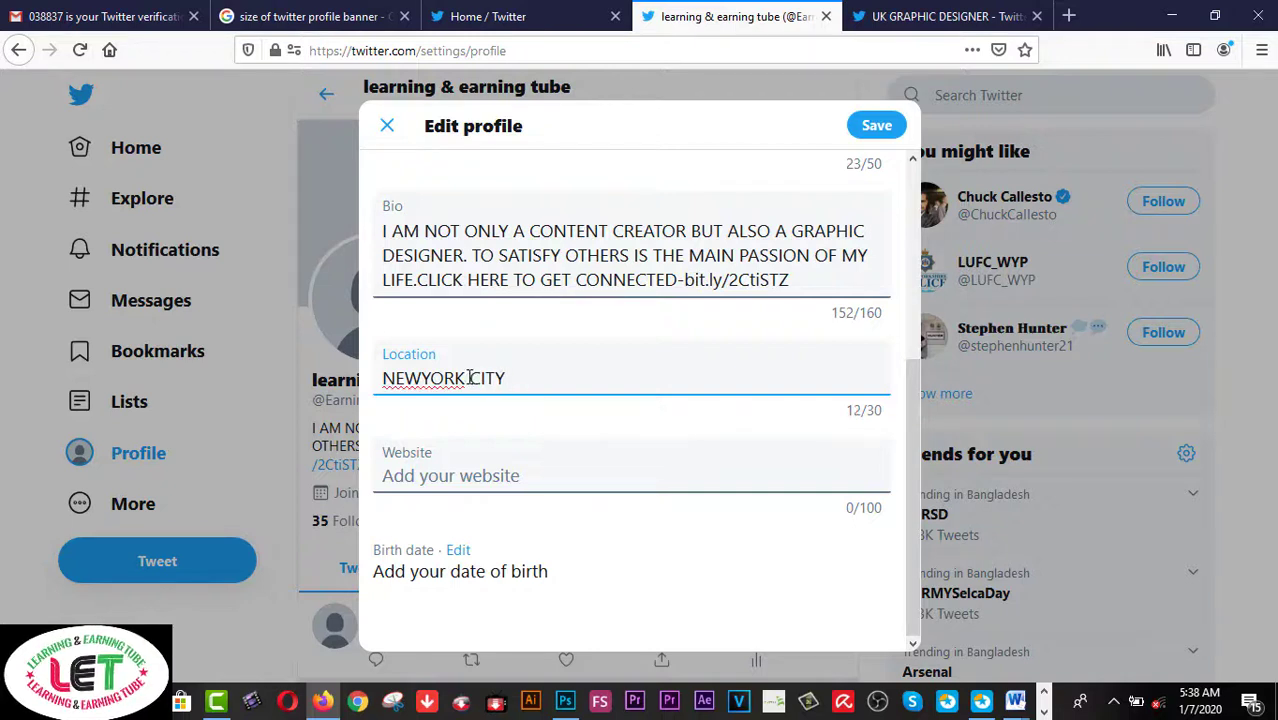
left_click(539, 481)
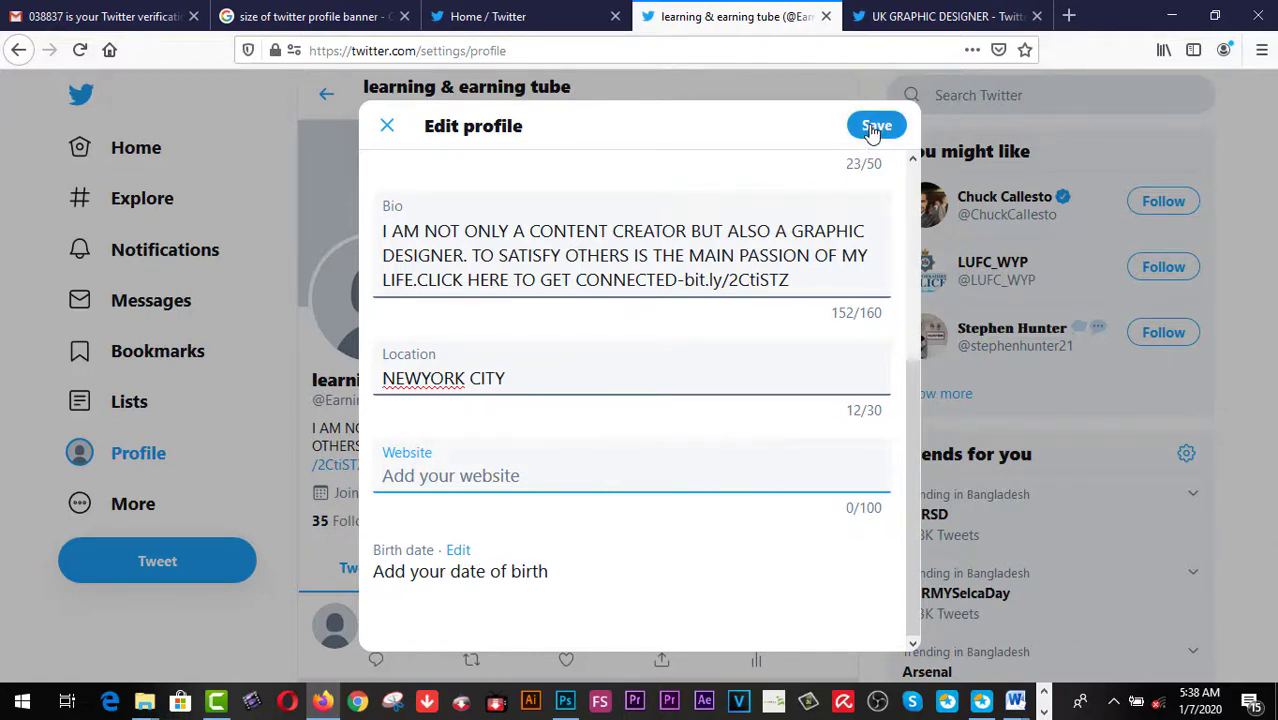
left_click(874, 127)
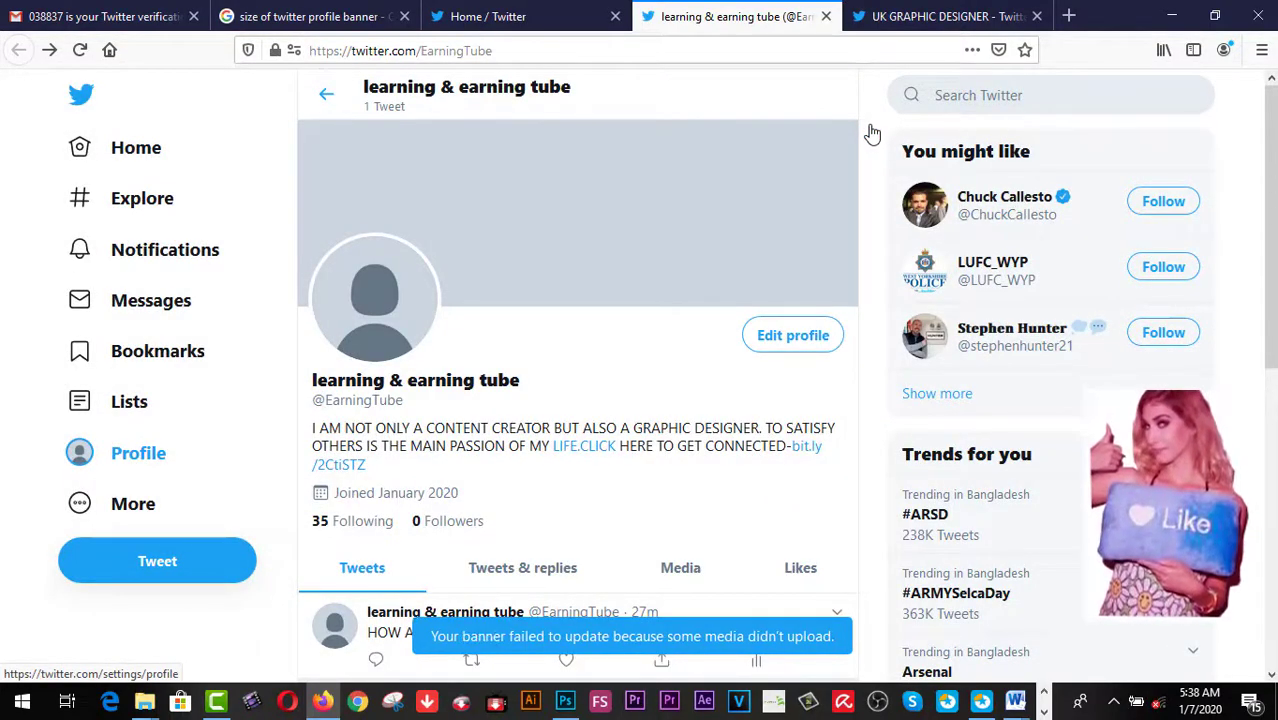
Reopen Edit profile and apply the LET banner as the header, zoomed in slightly.
left_click(775, 337)
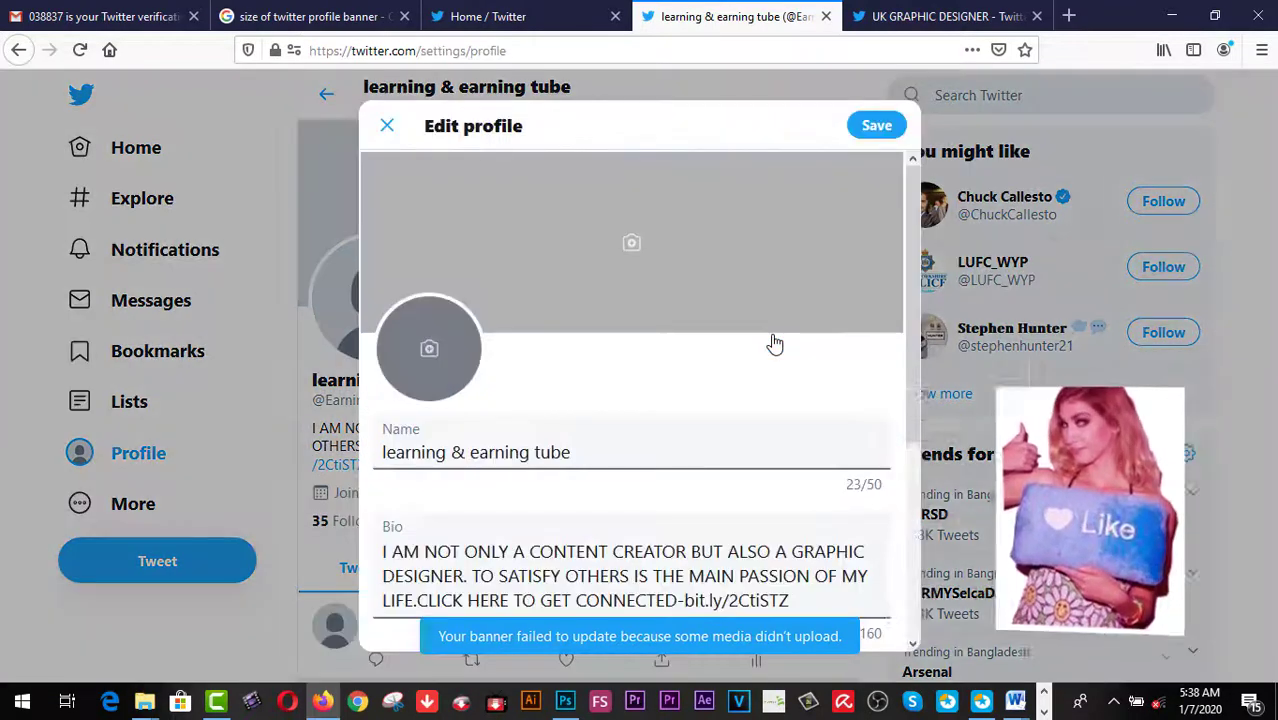
left_click(632, 246)
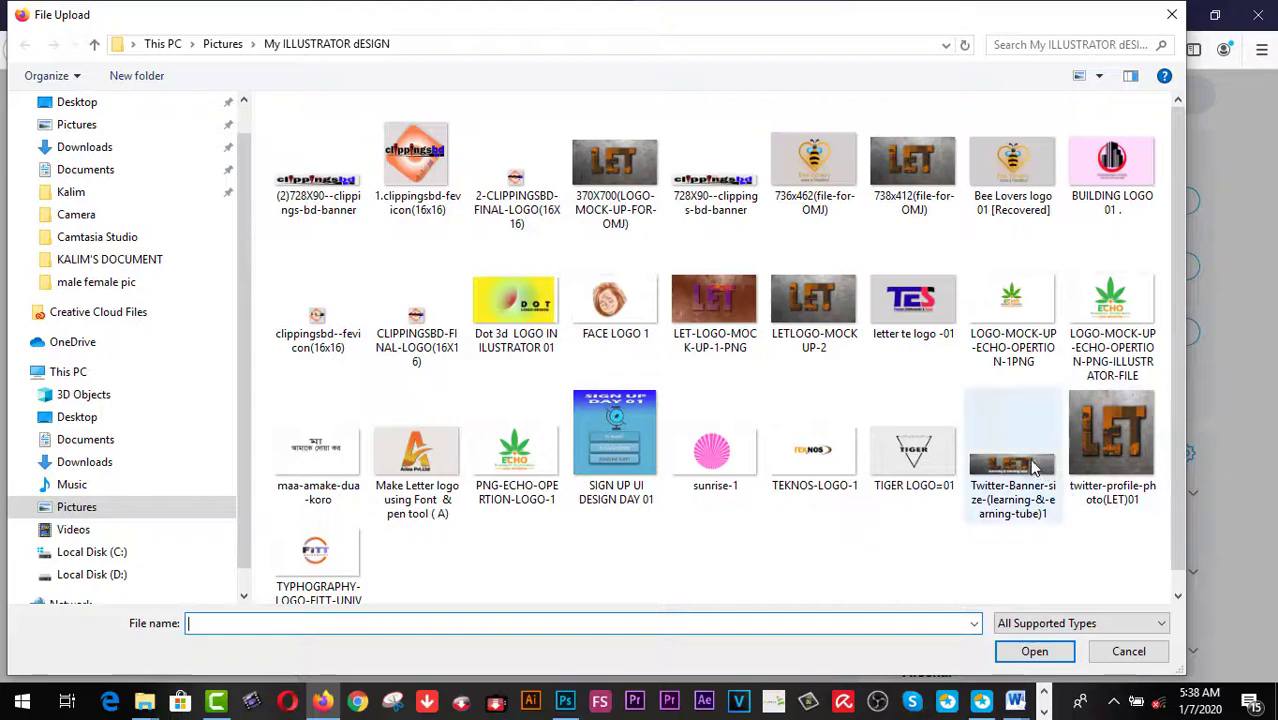
left_click(1035, 468)
left_click(1045, 652)
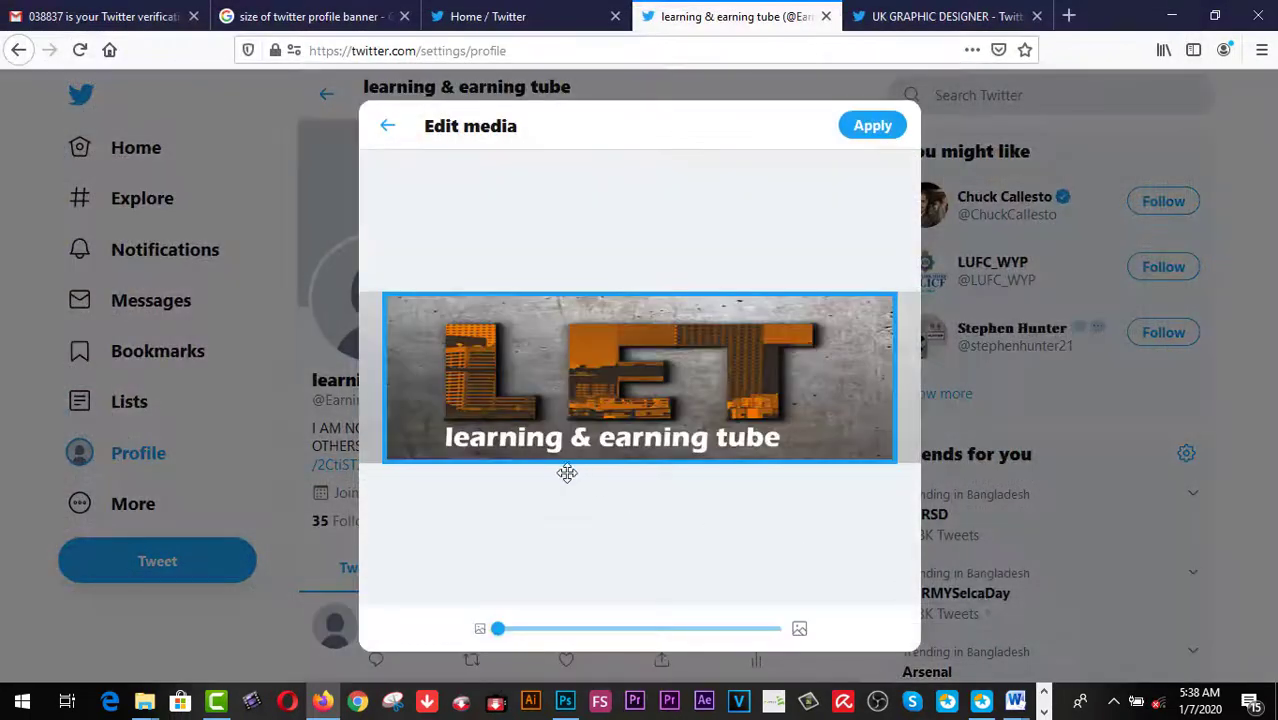
left_click_drag(498, 628, 510, 632)
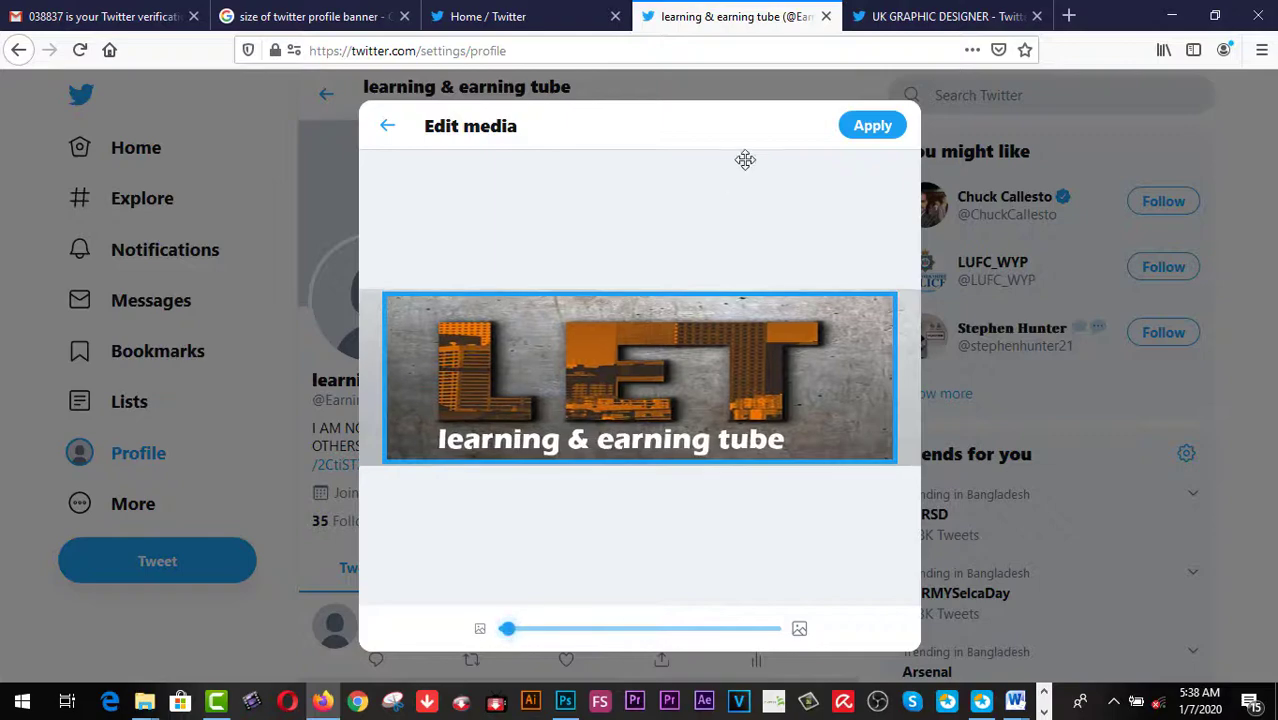
left_click(860, 136)
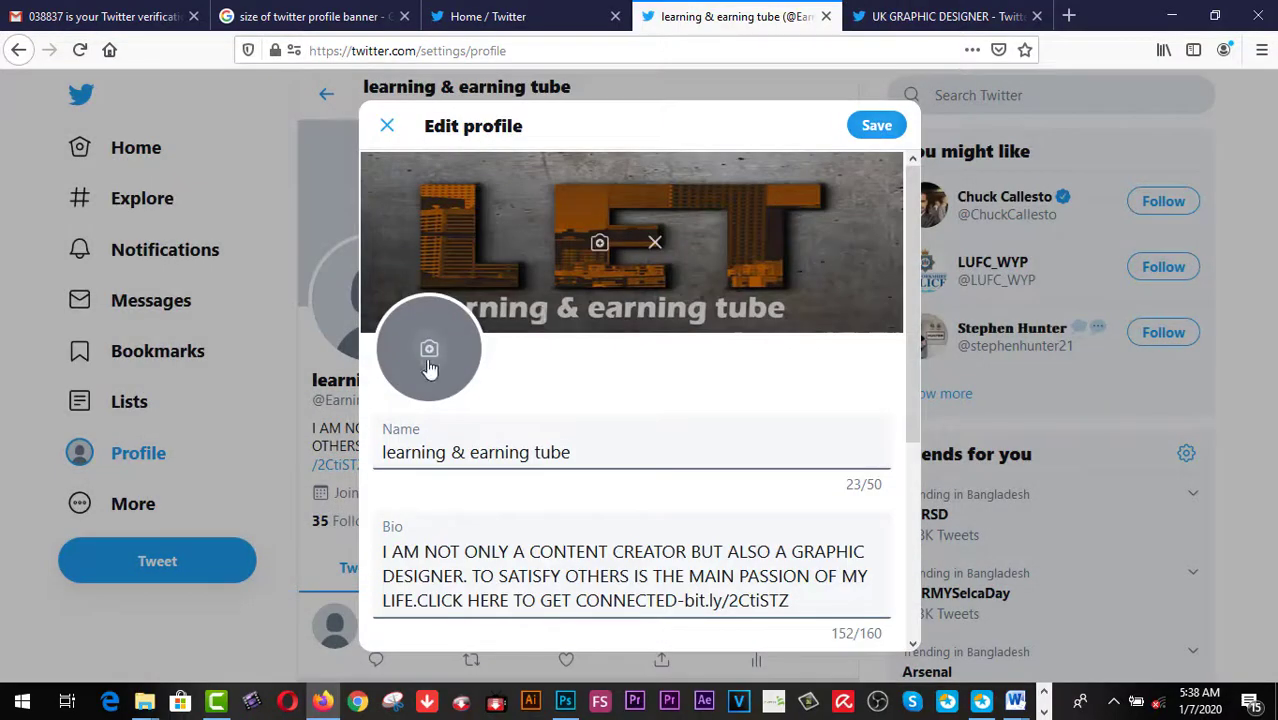
Choose twitter-profile-photo(LET)01 as the new profile photo.
left_click(429, 368)
left_click(1117, 450)
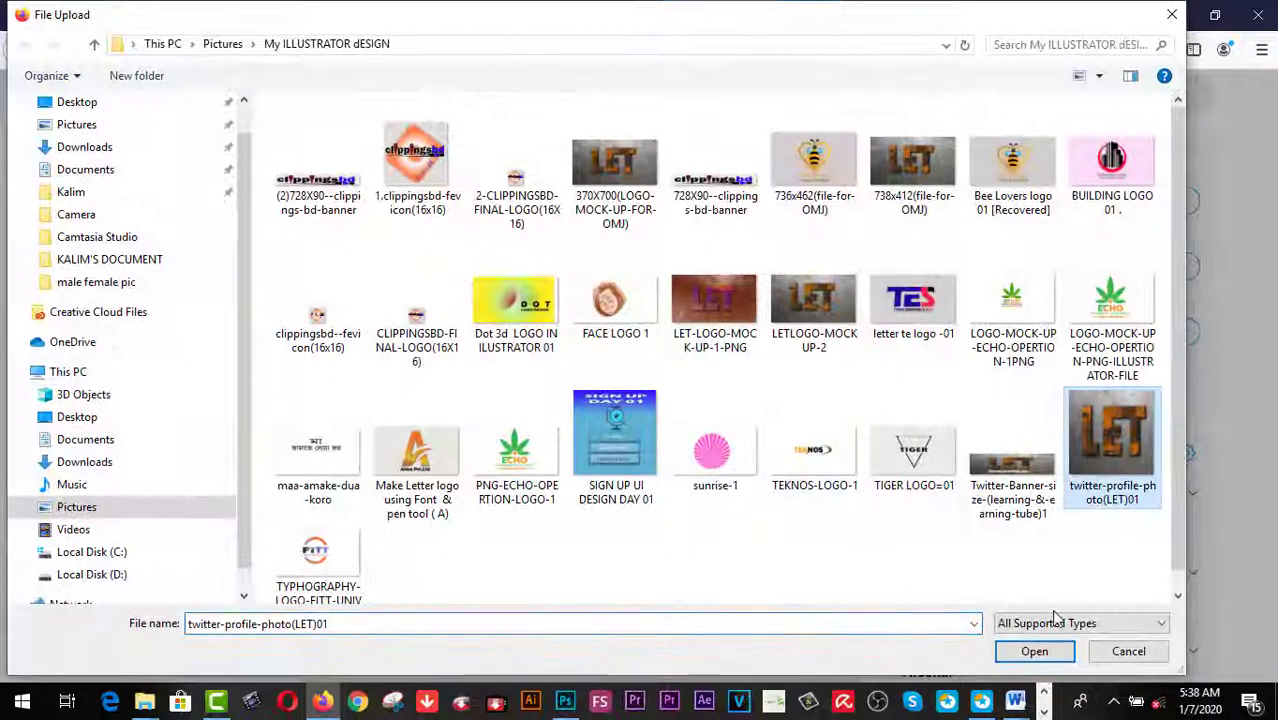
left_click(1036, 652)
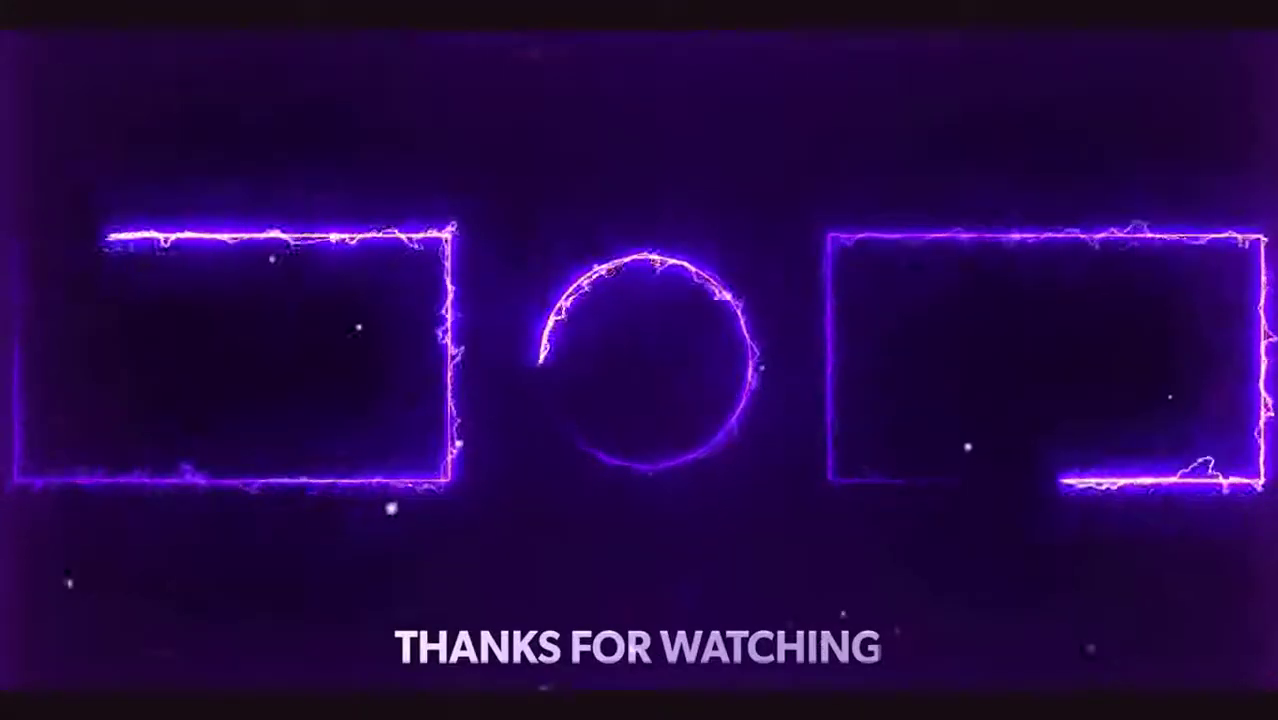